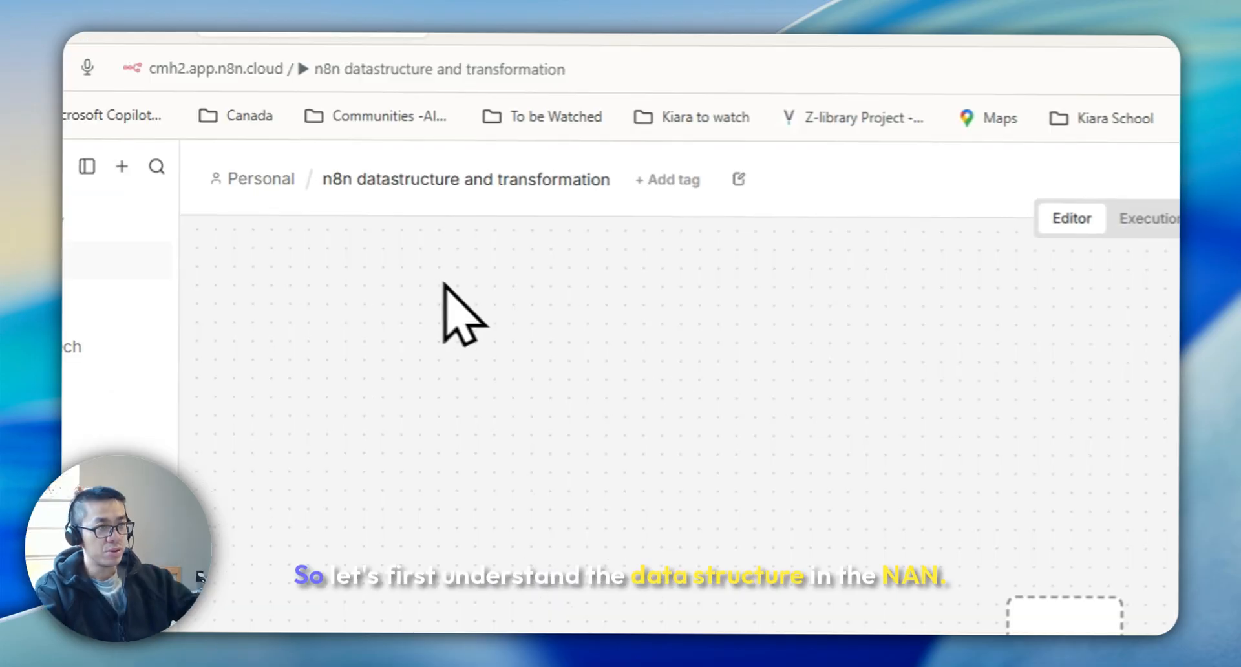
Start the workflow with a manual trigger and add the Customer Datastore (n8n training) node found by searching n8n
click(124, 44)
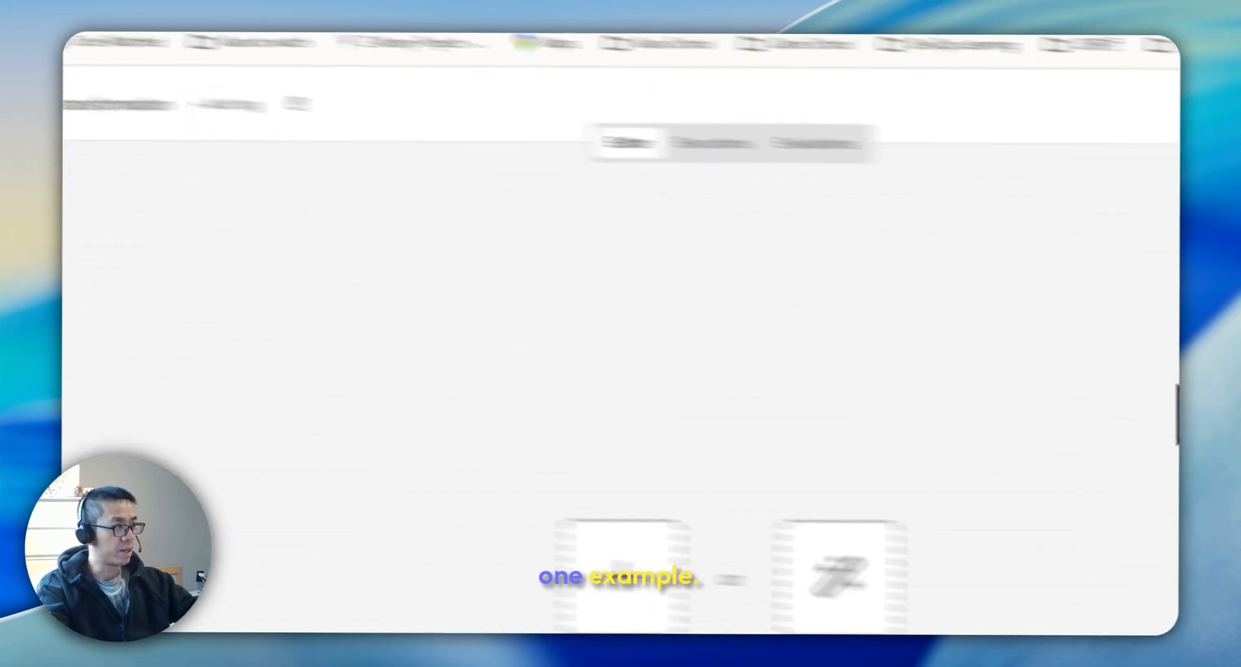
click(1148, 181)
text(n)
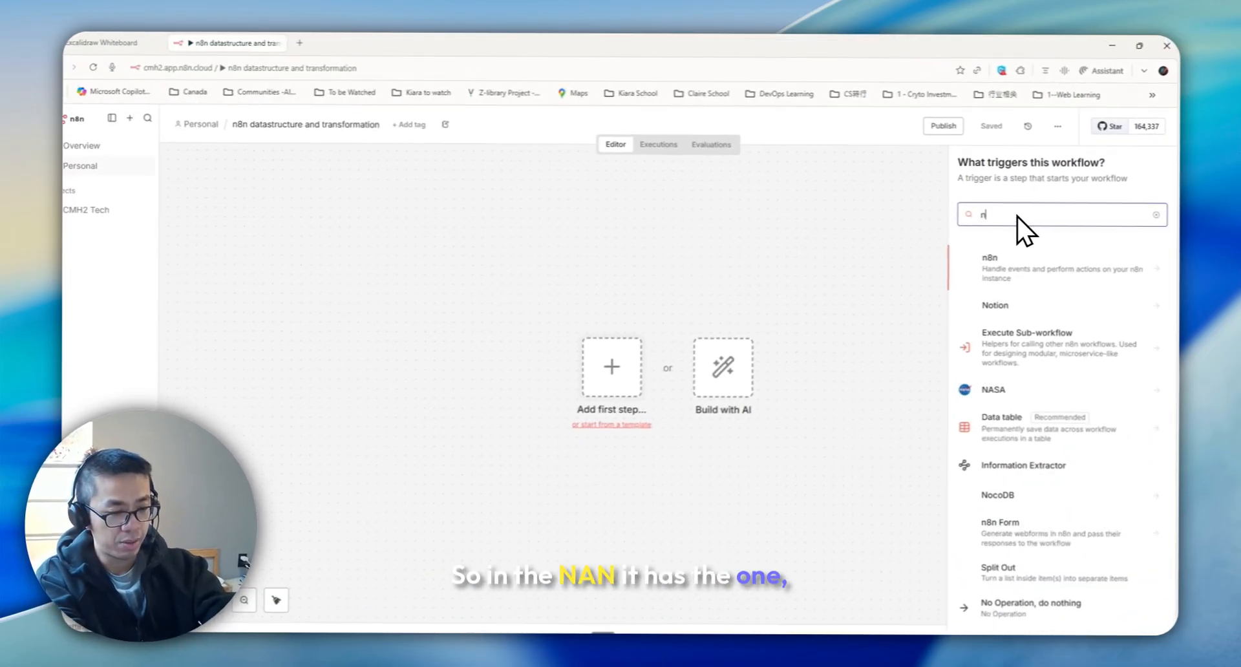
text(8n)
click(1033, 430)
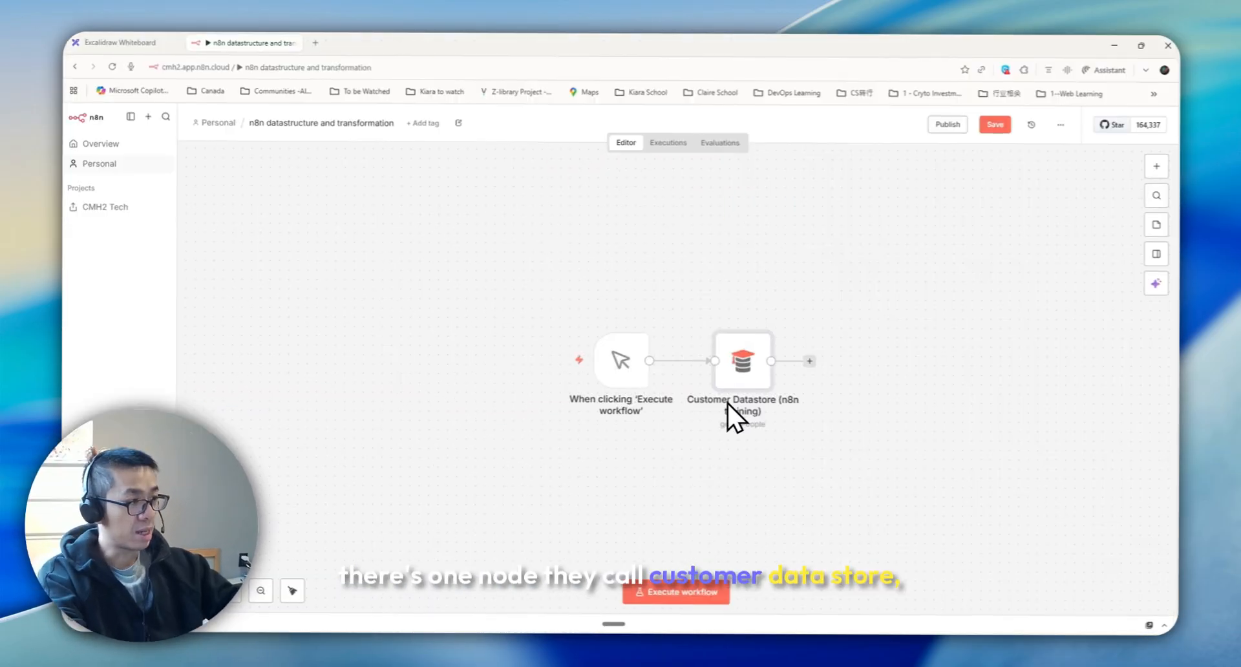
Open the Customer Datastore node and execute it with the Get All People operation and limit 5
double_click(748, 374)
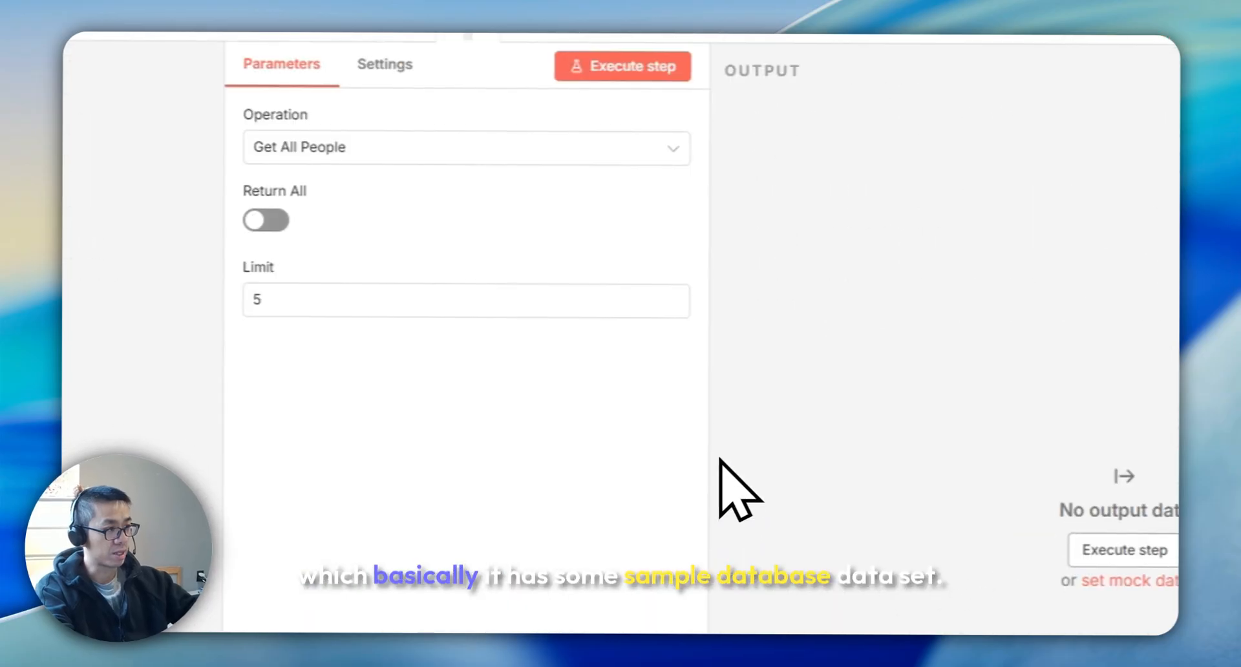
click(537, 133)
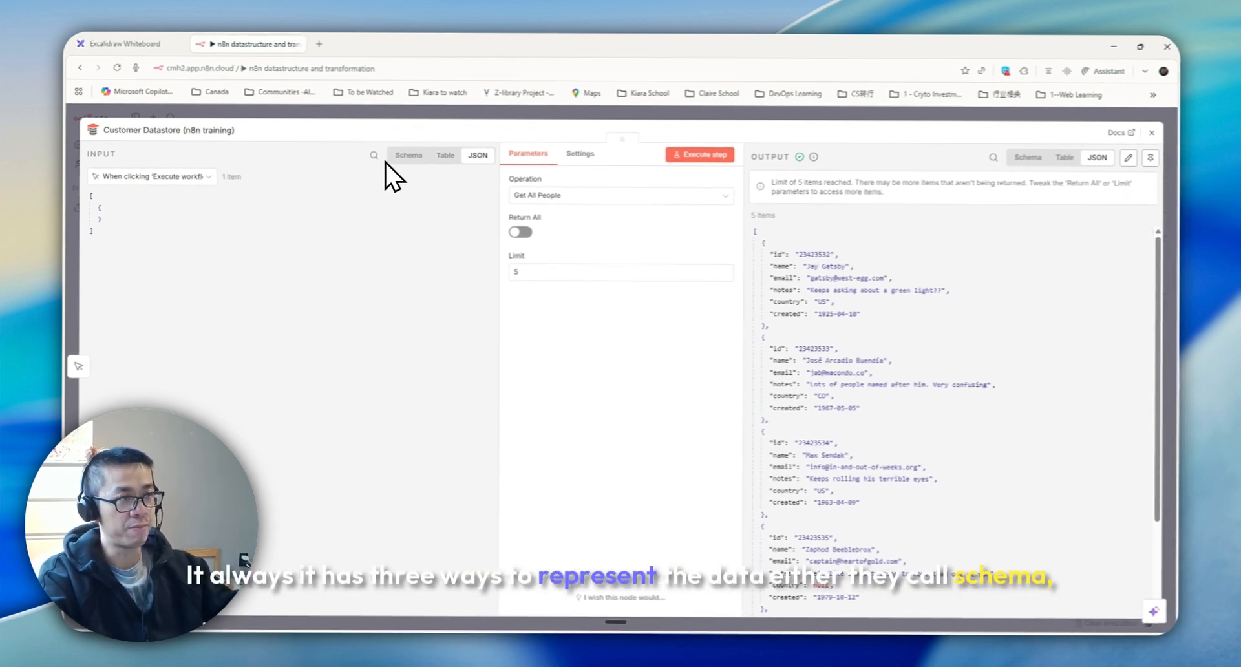
Compare the node's input data in Schema, Table and JSON views, then close the node
click(414, 157)
click(447, 159)
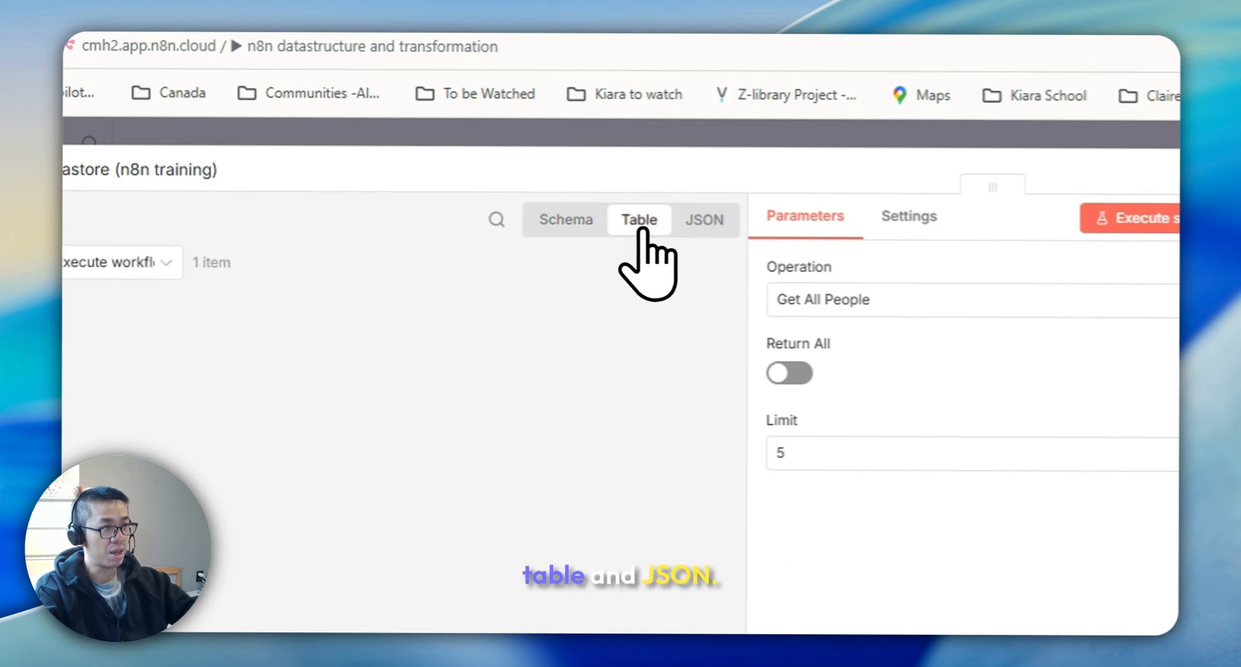
click(702, 221)
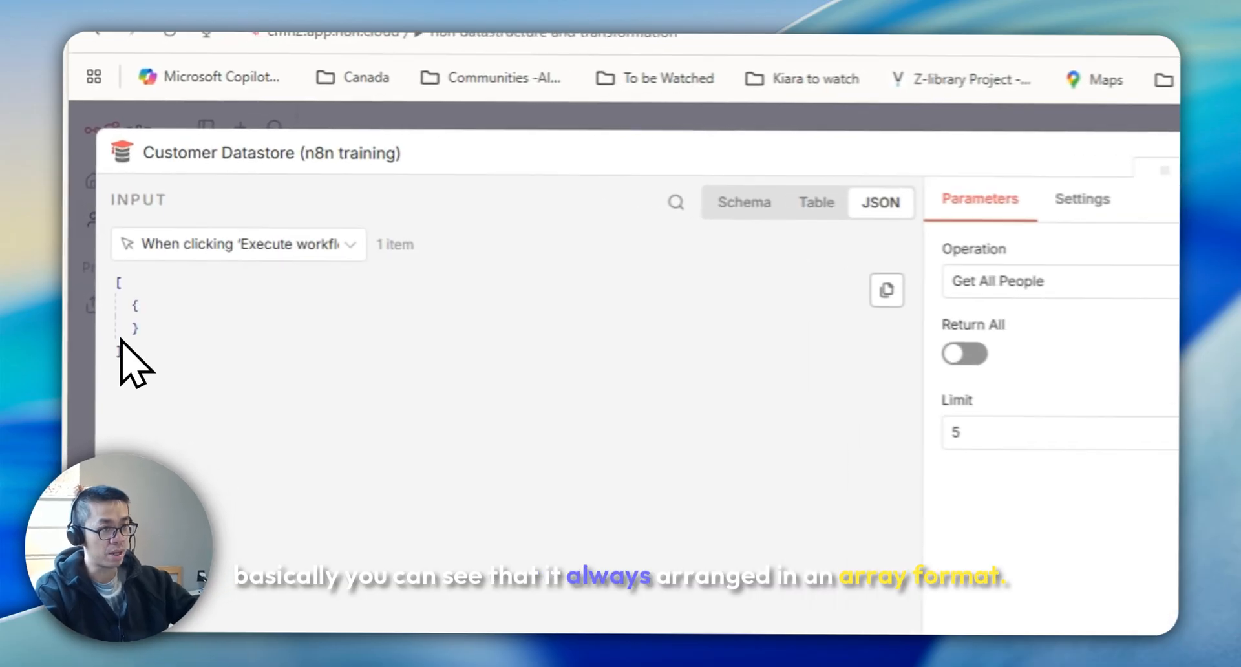
drag(91, 237, 84, 196)
click(151, 337)
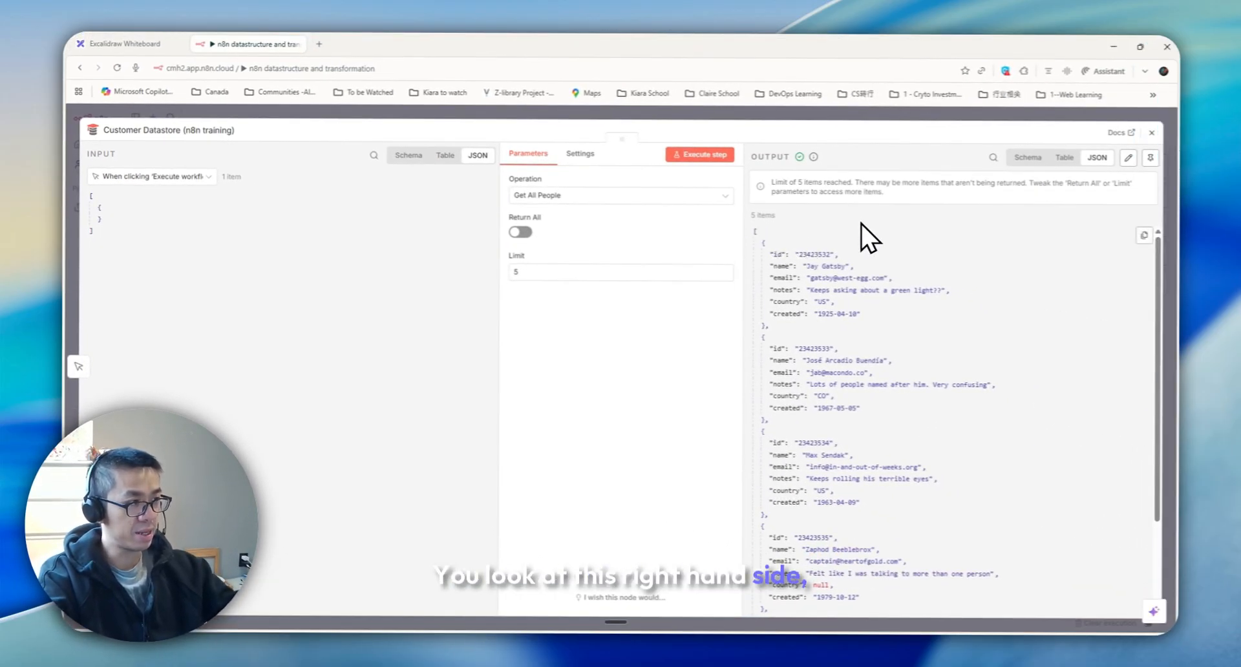
click(1152, 132)
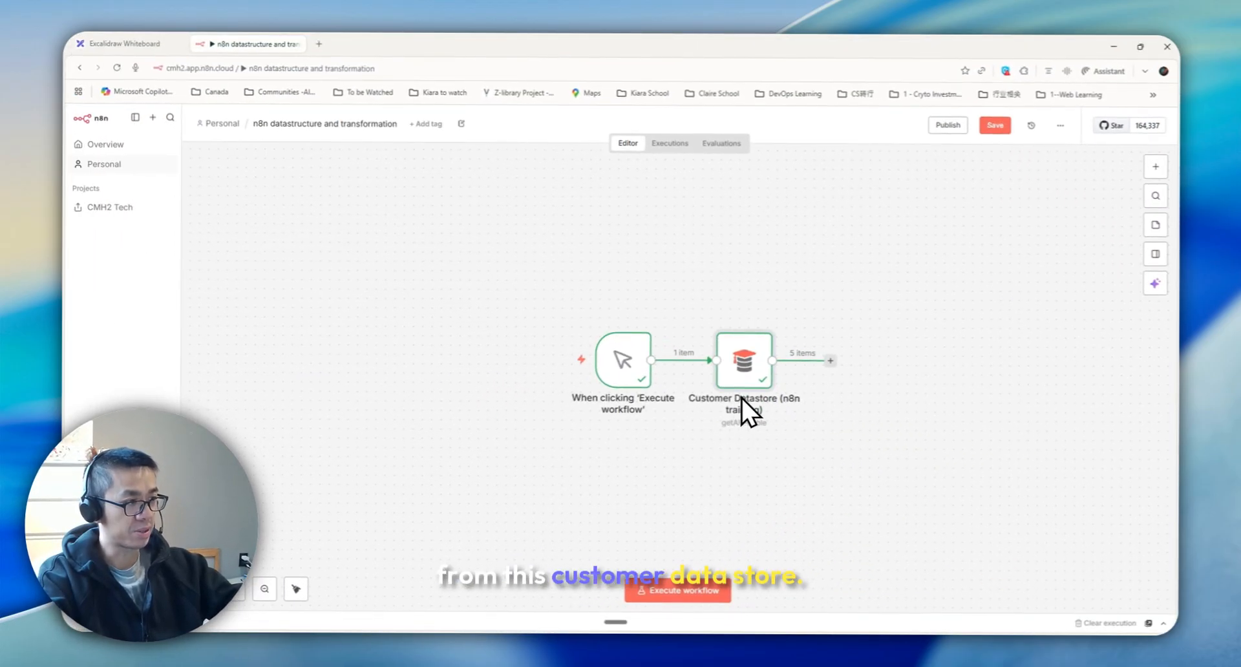
Reopen the Customer Datastore node and examine its output as a table
double_click(744, 363)
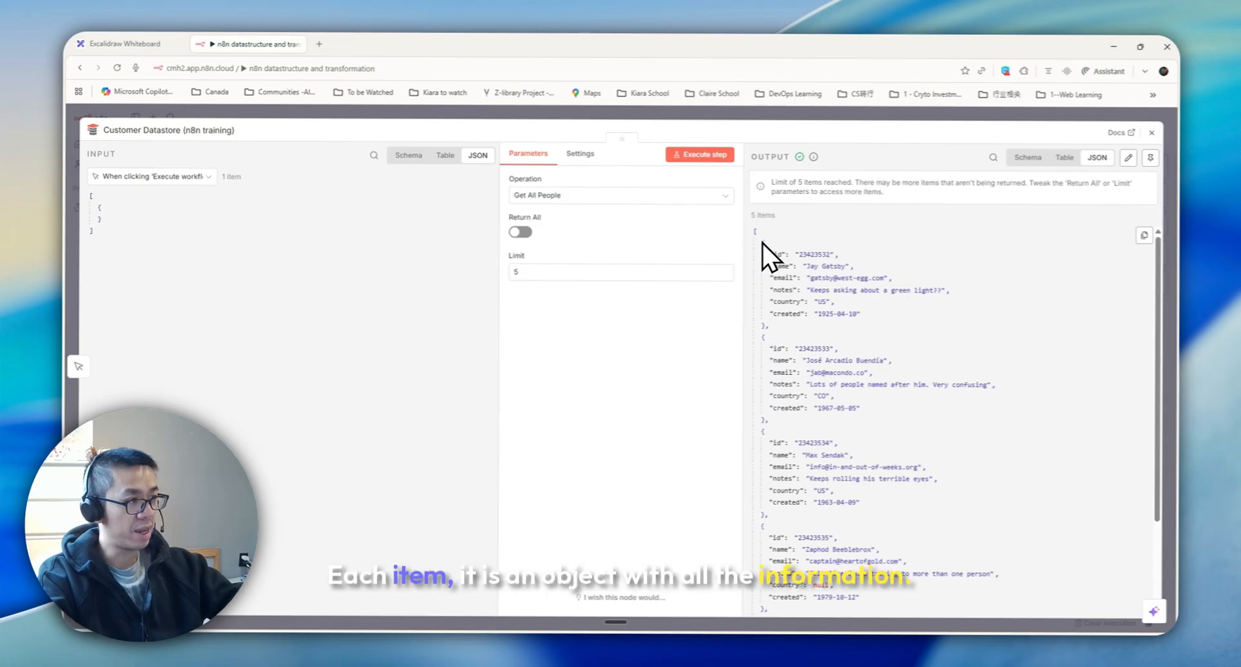
click(1065, 157)
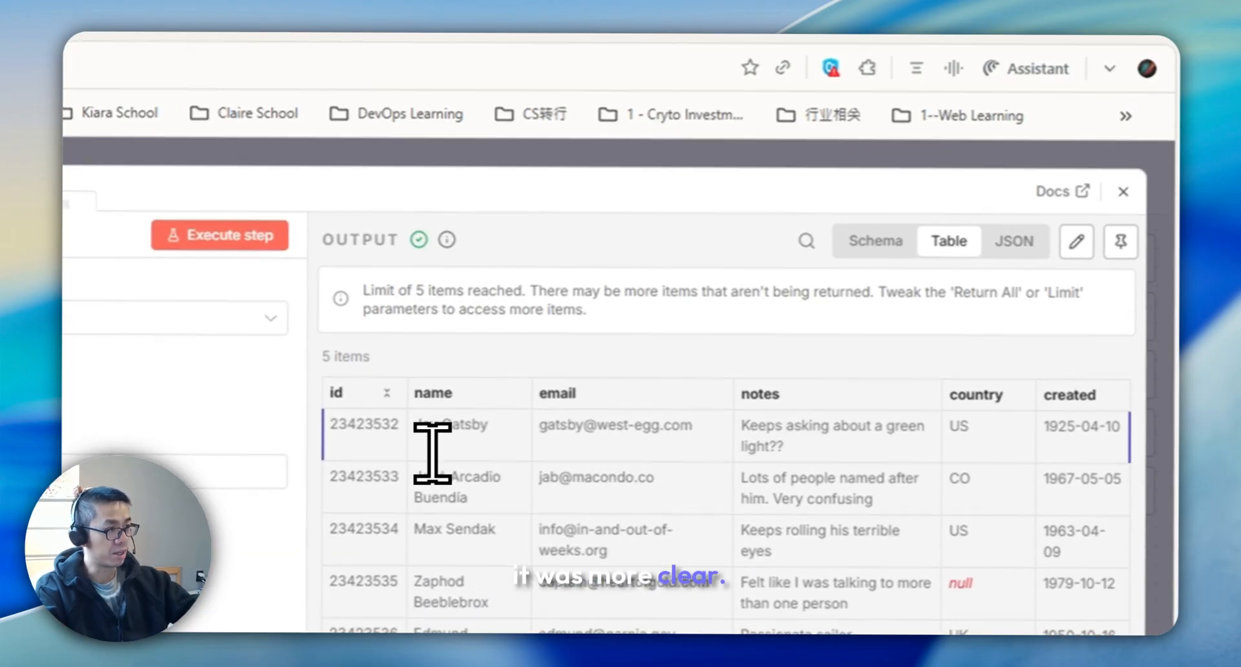
drag(346, 424, 834, 406)
drag(831, 321, 1045, 339)
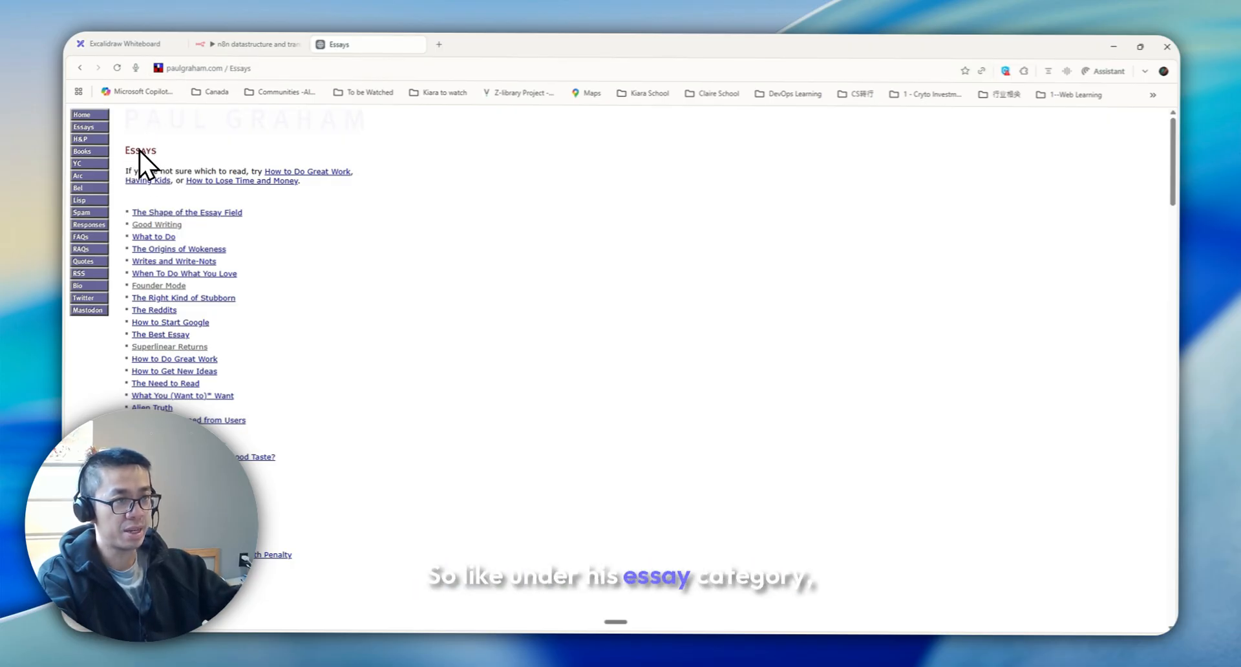
Browse the Paul Graham Essays page, opening a couple of essays and returning to the list
scroll(241, 255, down, 6)
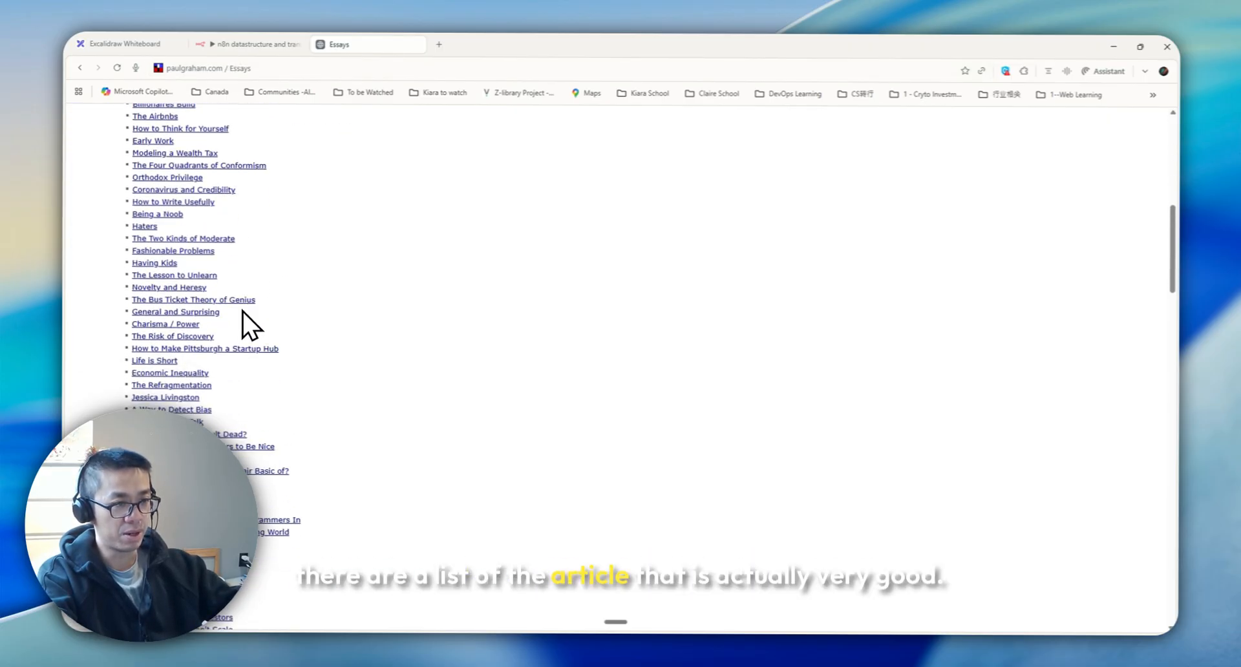
scroll(252, 362, up, 6)
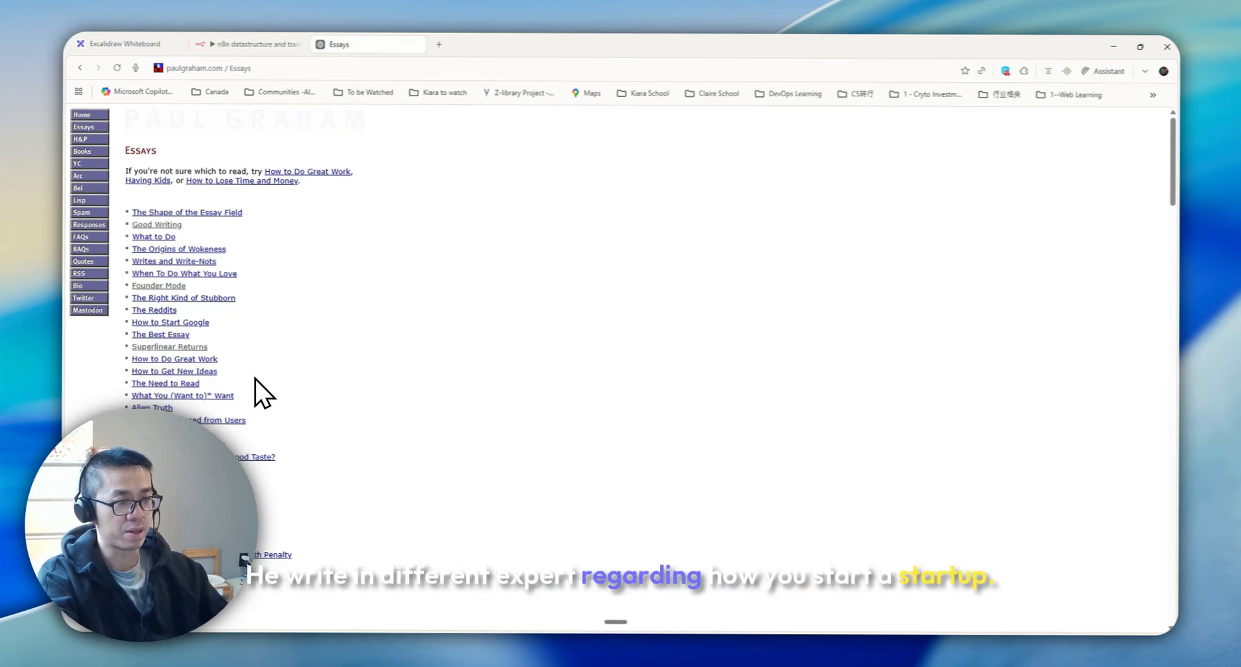
click(223, 213)
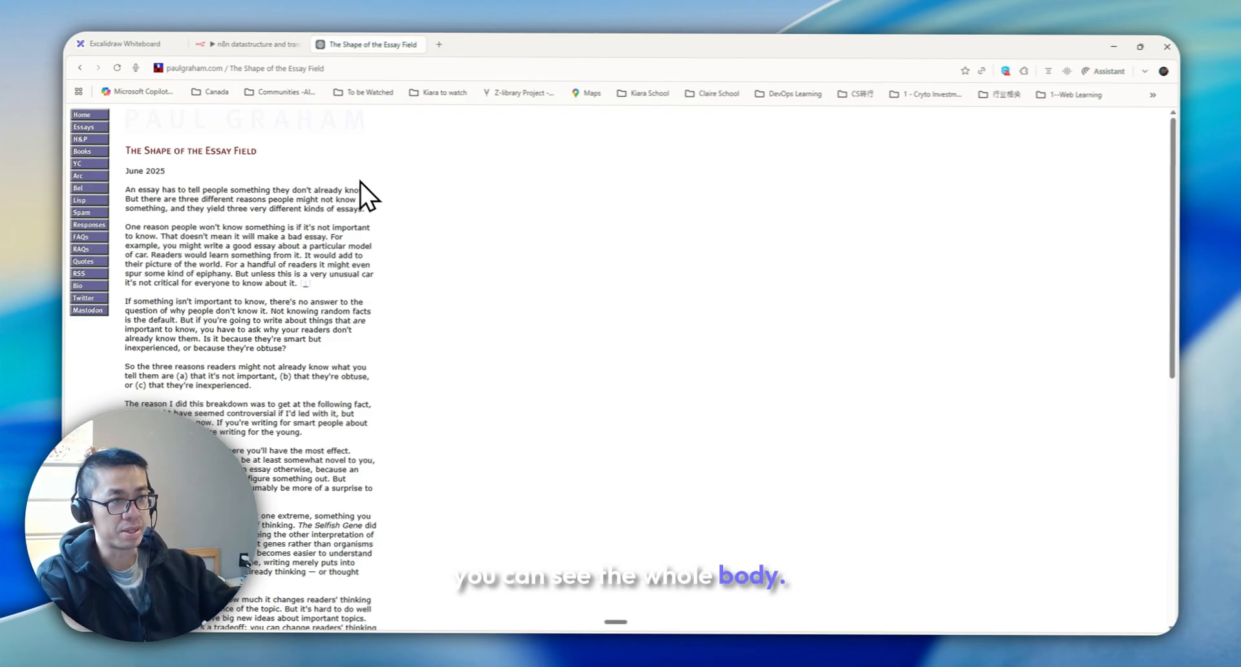
key(alt+Left)
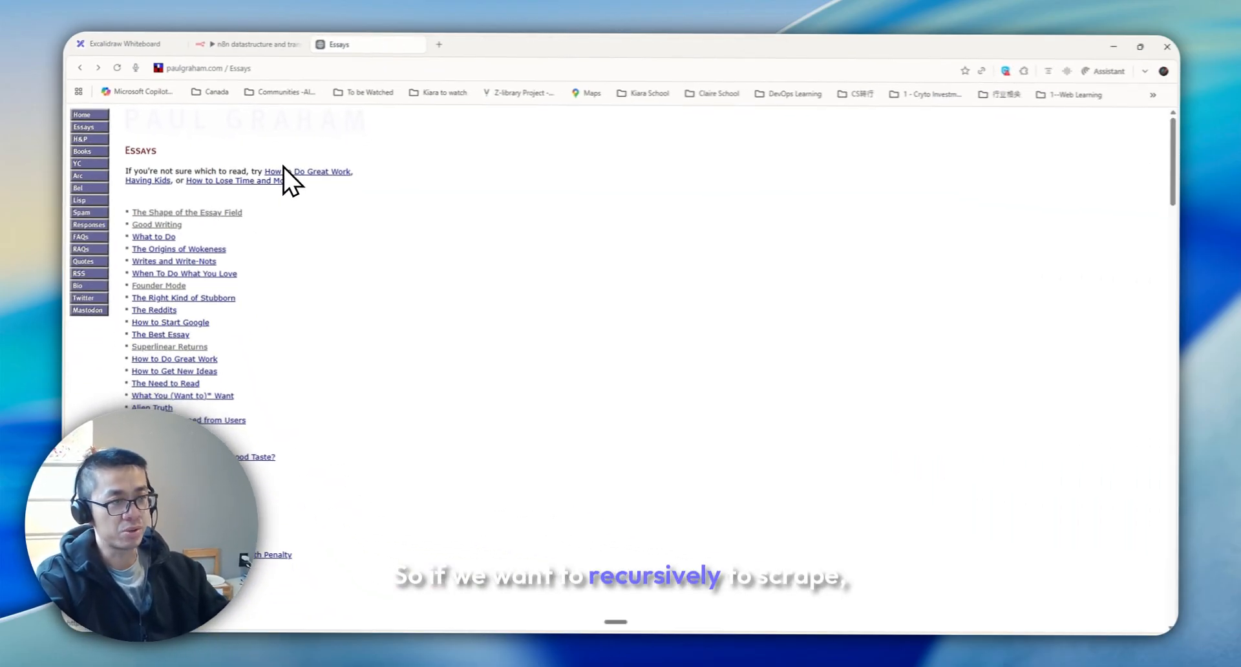
click(217, 213)
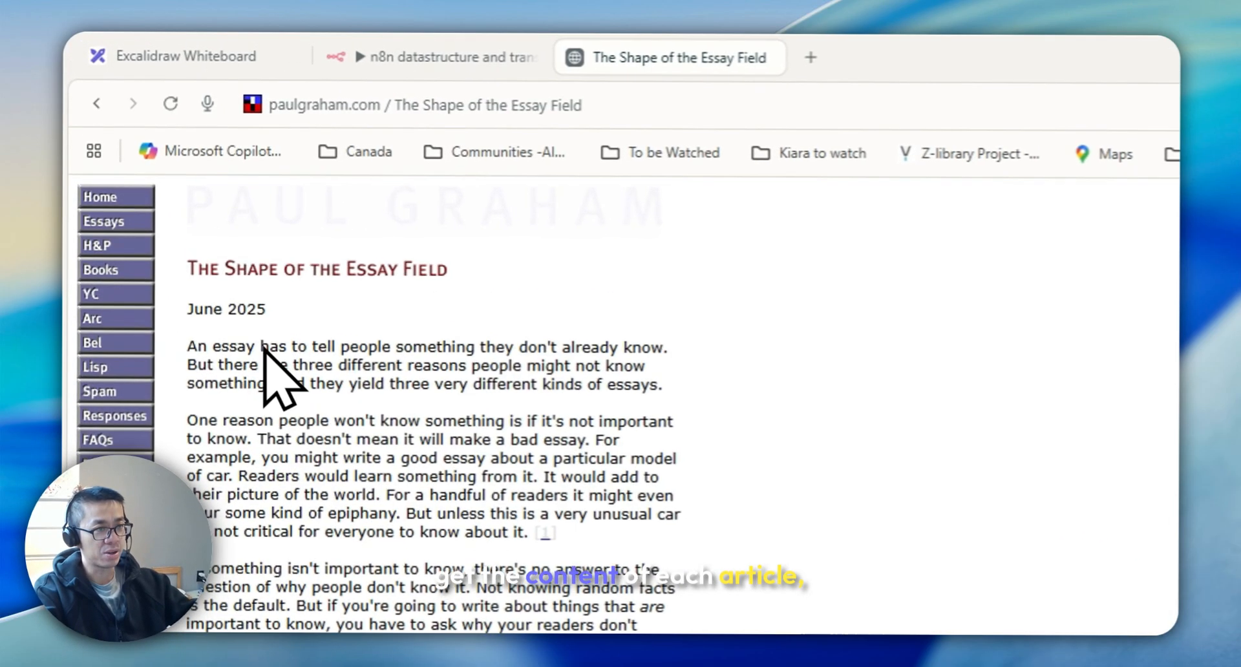
click(97, 104)
click(249, 396)
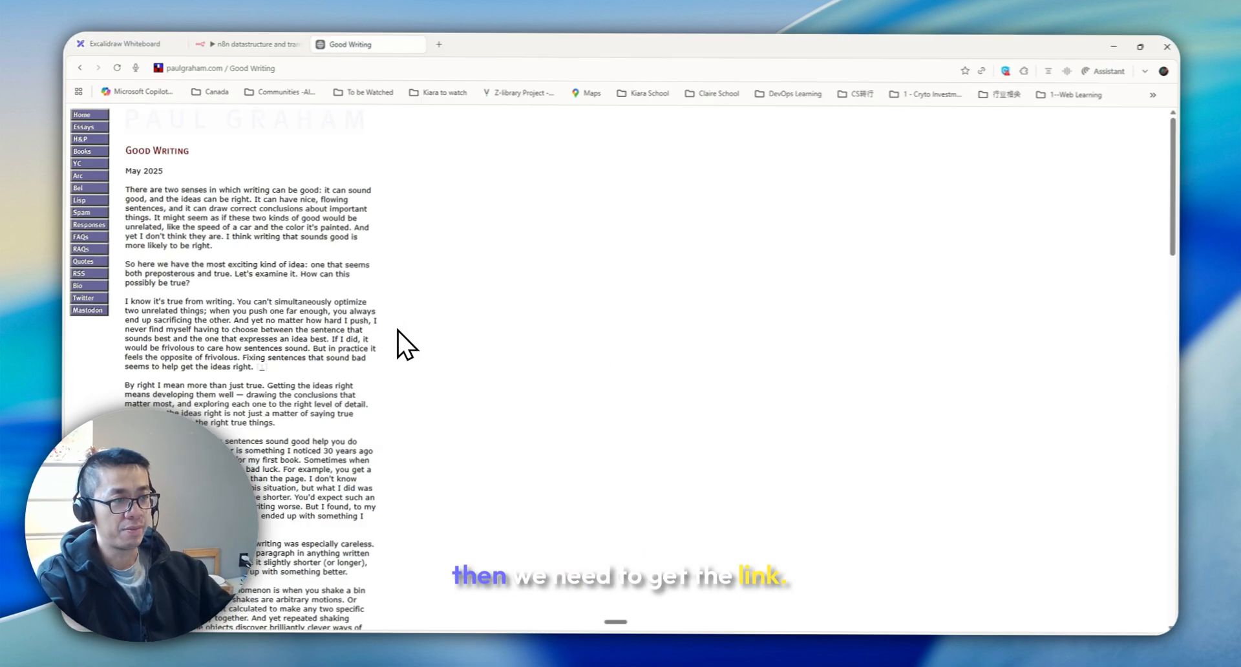
key(alt+Left)
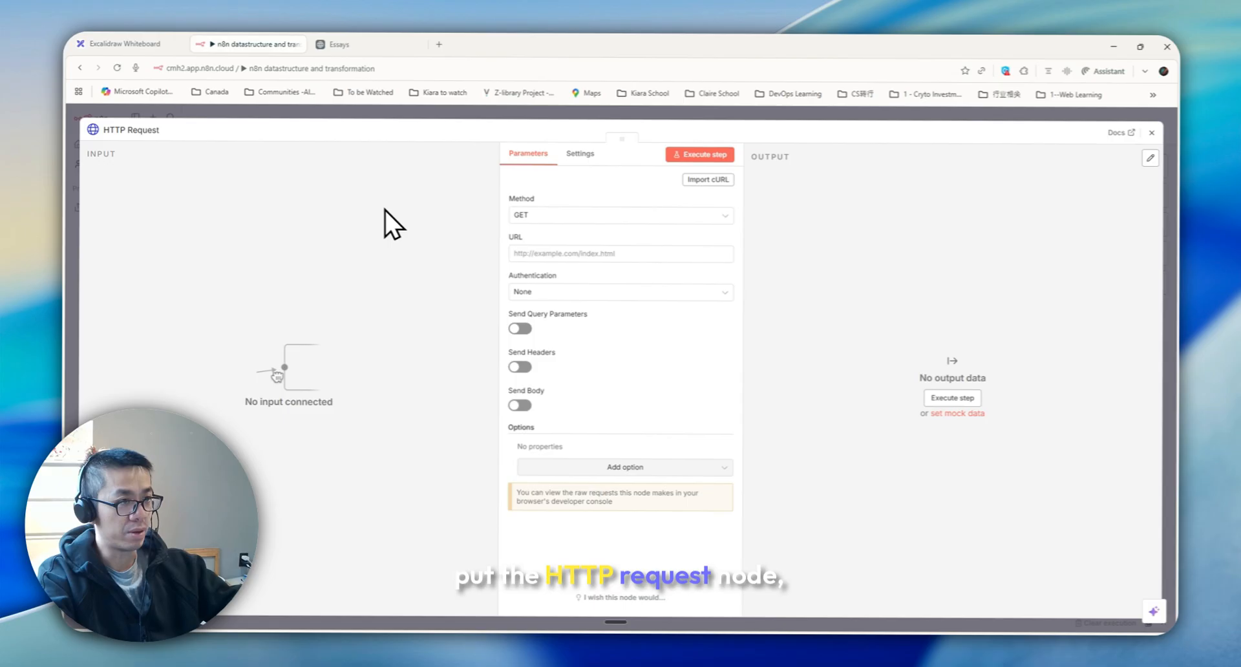
click(562, 254)
text(https://paulgraham.com/articles.html)
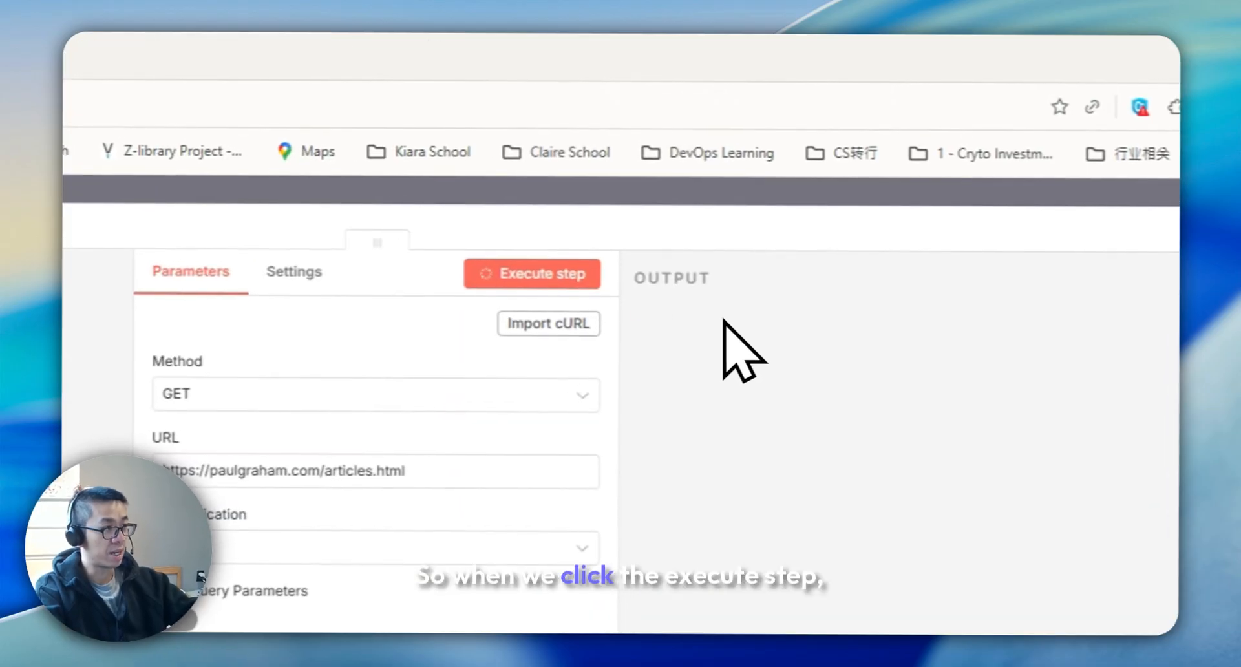
click(702, 155)
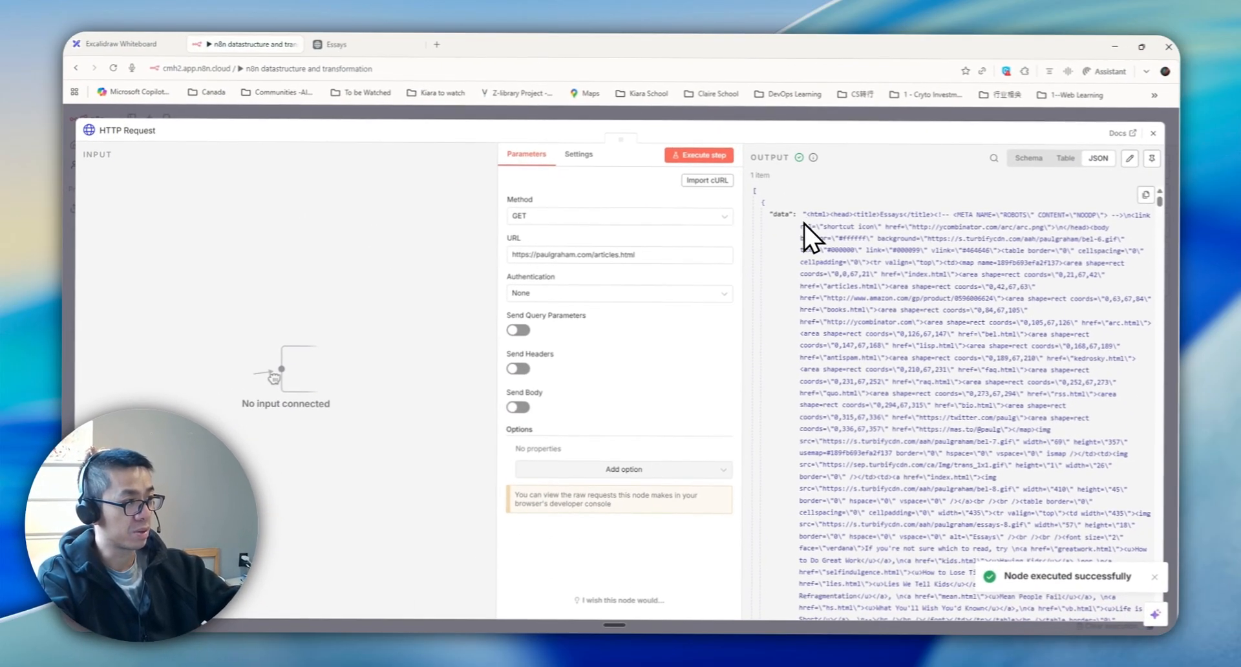
key(Escape)
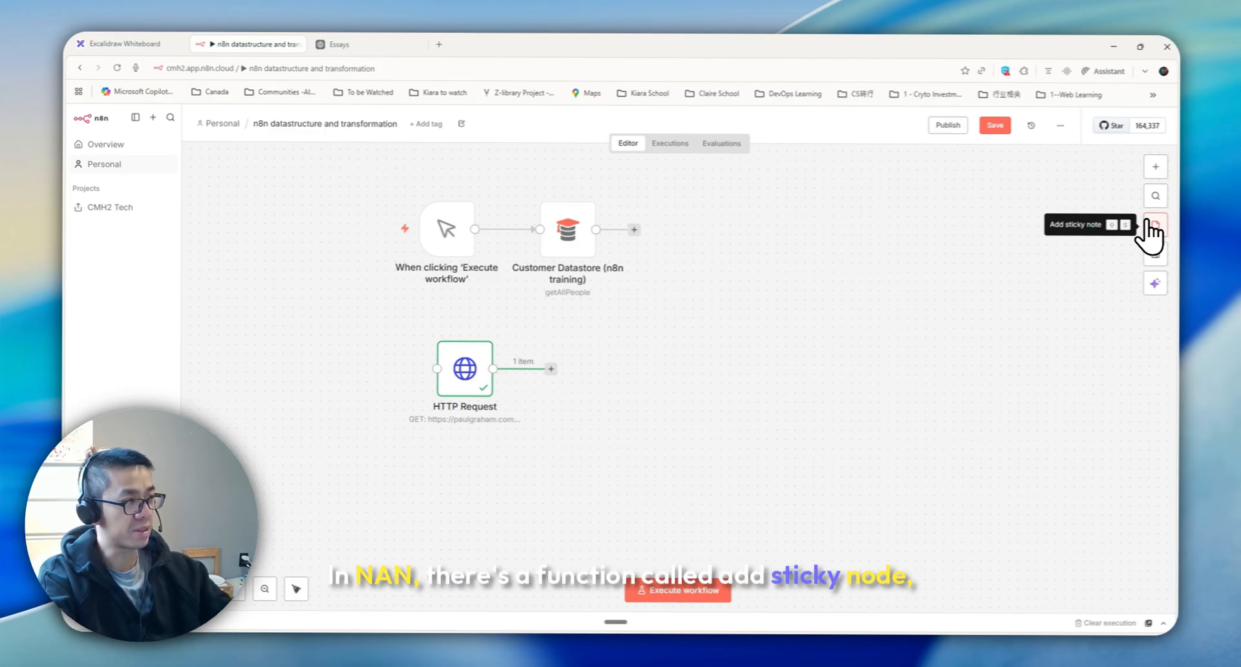
Add a sticky note to the canvas titled "Split Out Demo"
click(1154, 225)
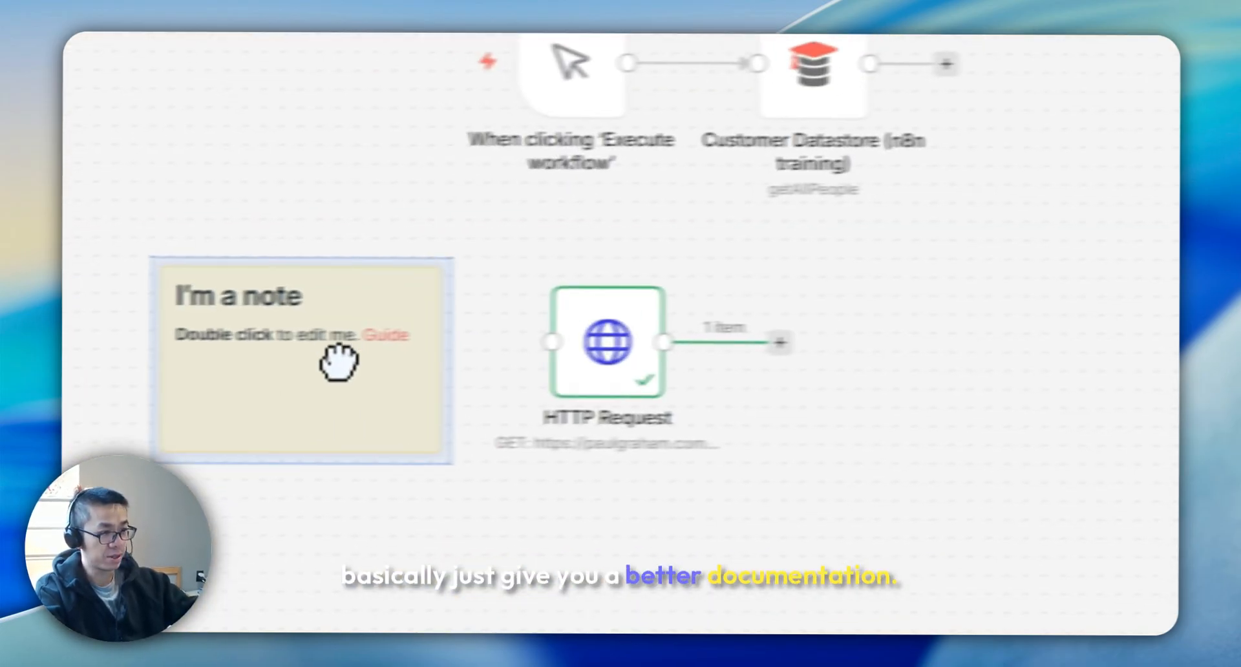
drag(340, 362, 318, 361)
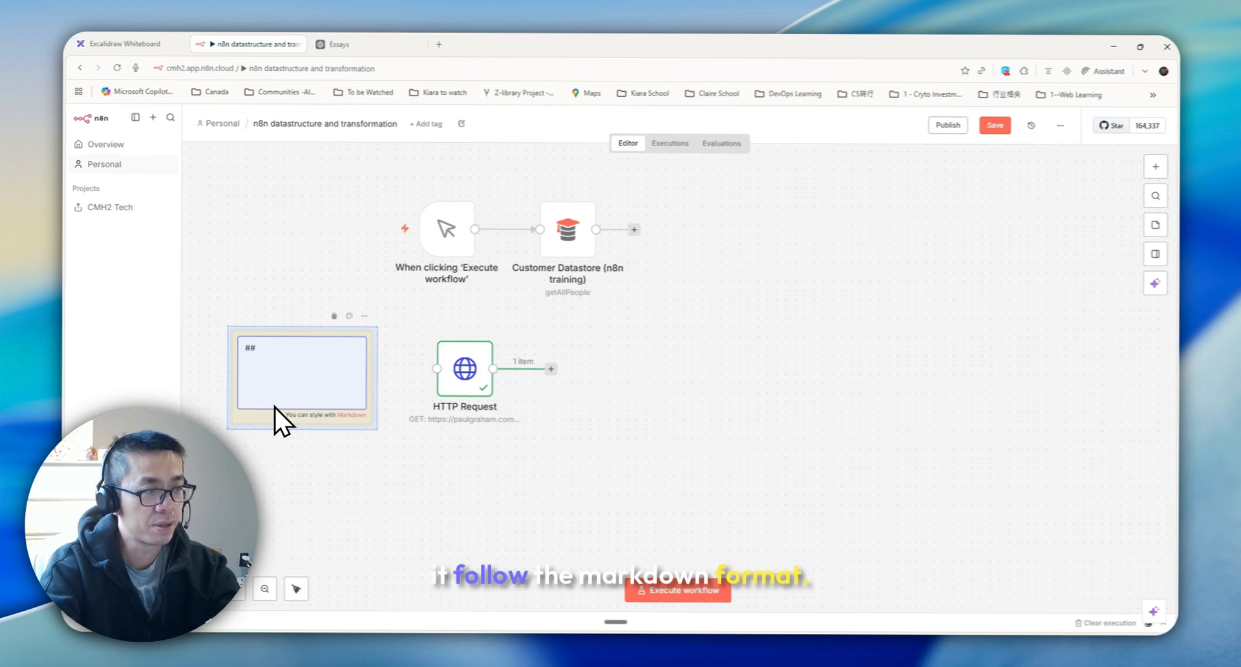
text(Split)
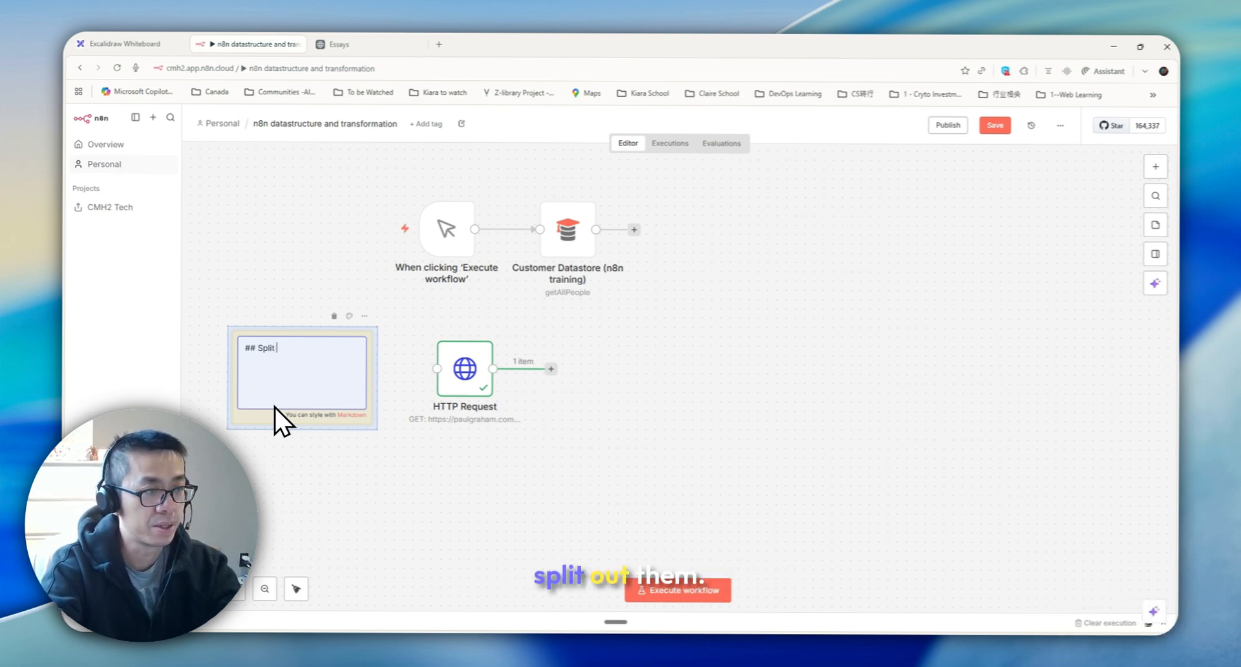
text( Out Node)
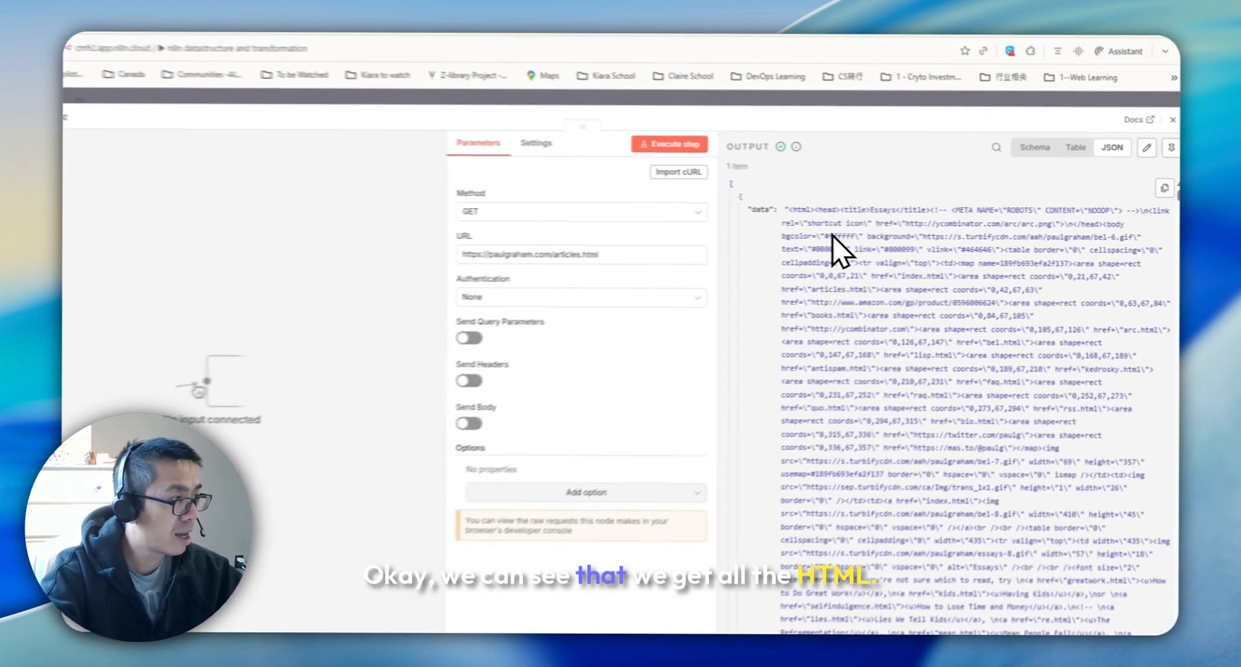
Scroll through the HTML returned in the HTTP Request node's output, then close the node
scroll(833, 235, down, 13)
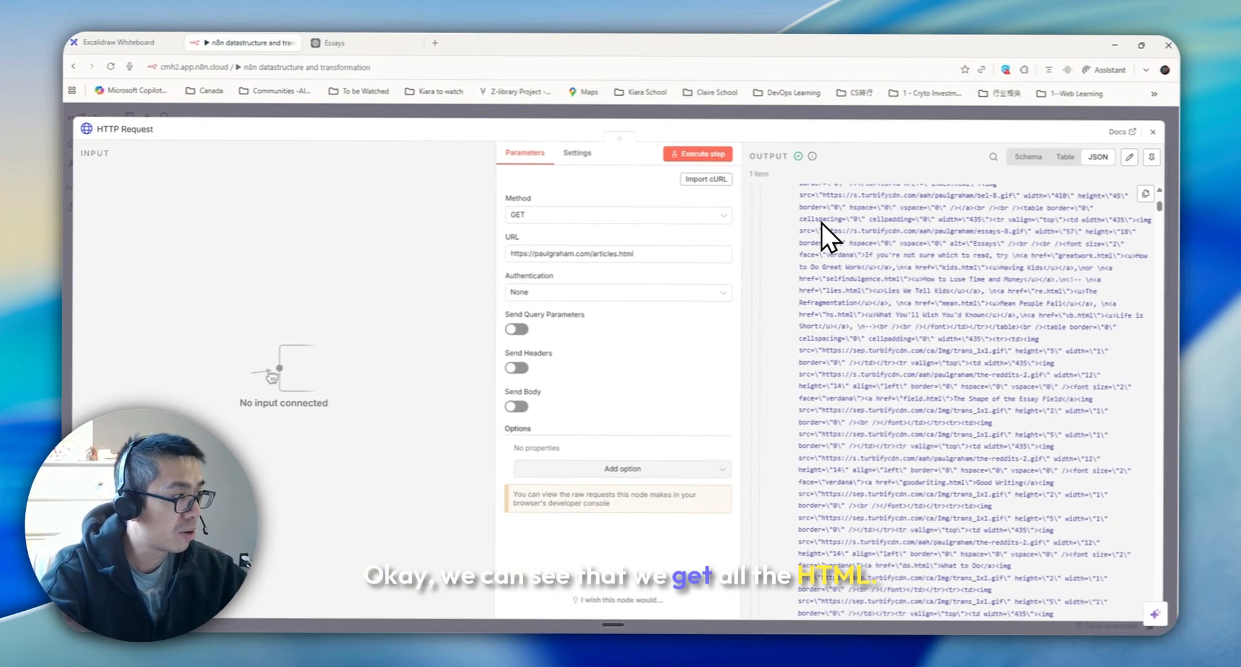
scroll(877, 350, down, 7)
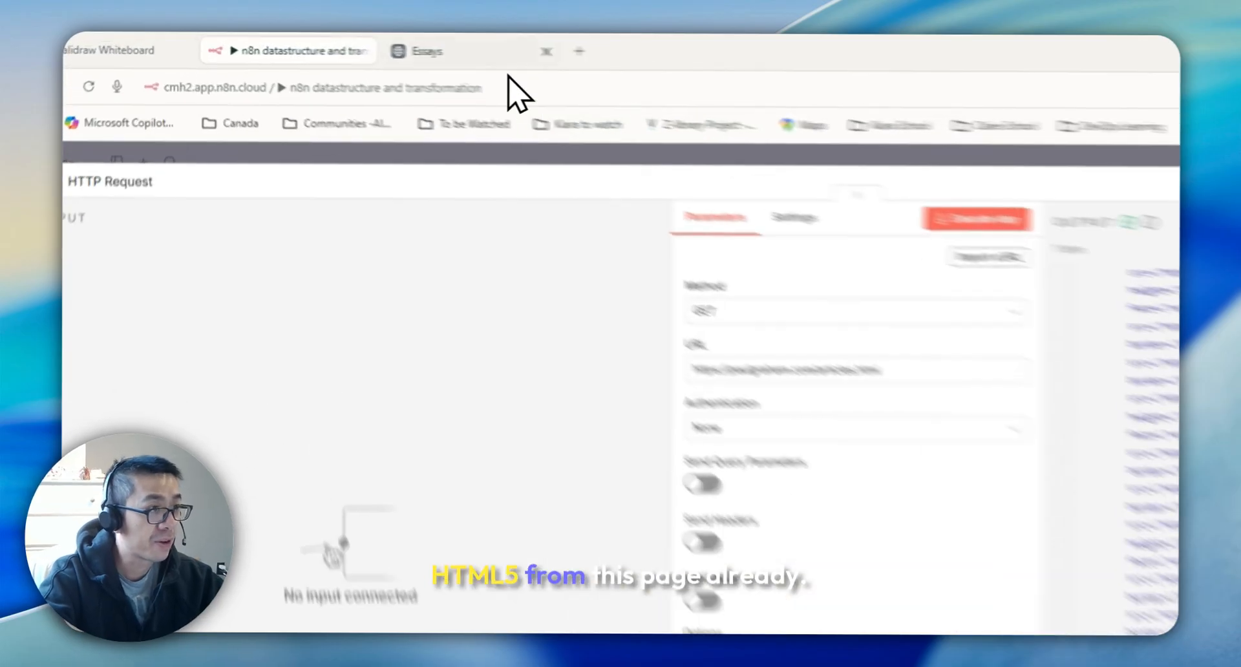
click(369, 46)
click(397, 37)
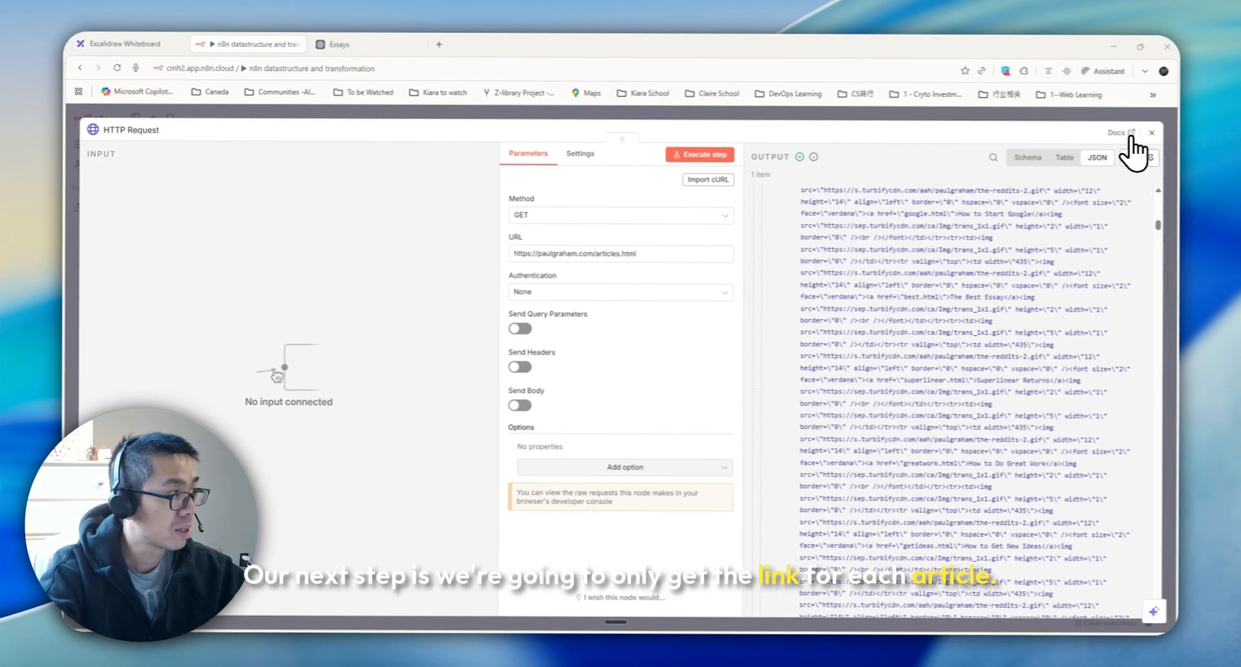
click(1151, 132)
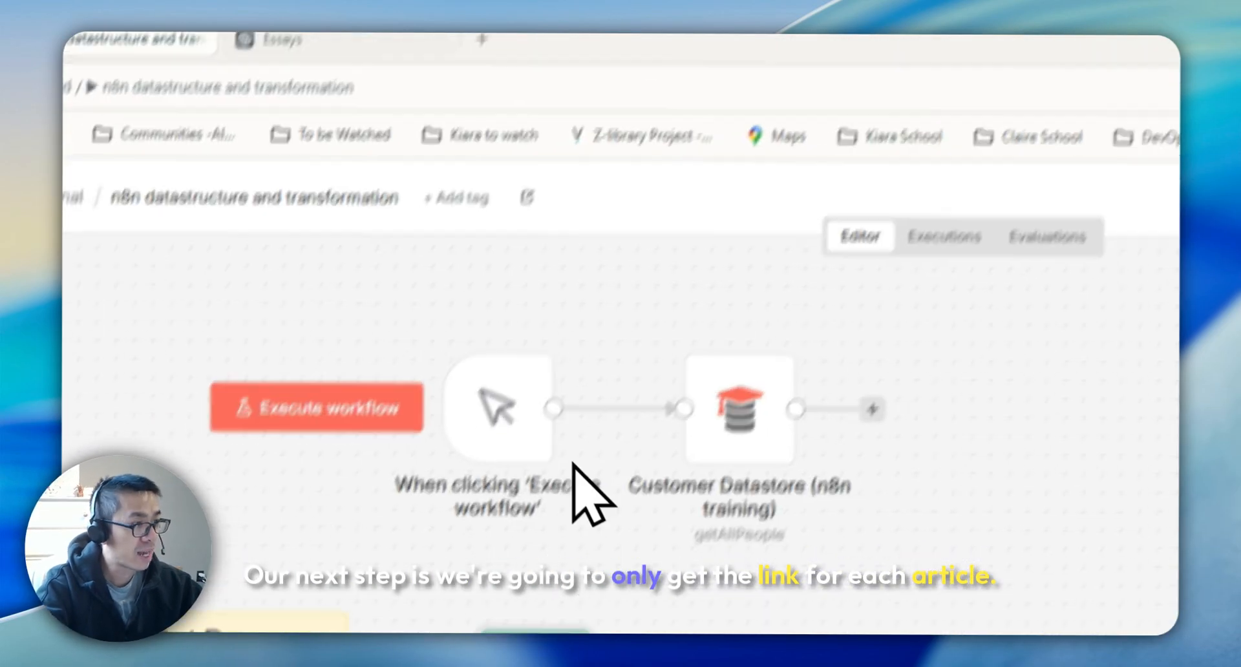
Add an HTML node after the HTTP Request using the Extract HTML Content action
click(336, 44)
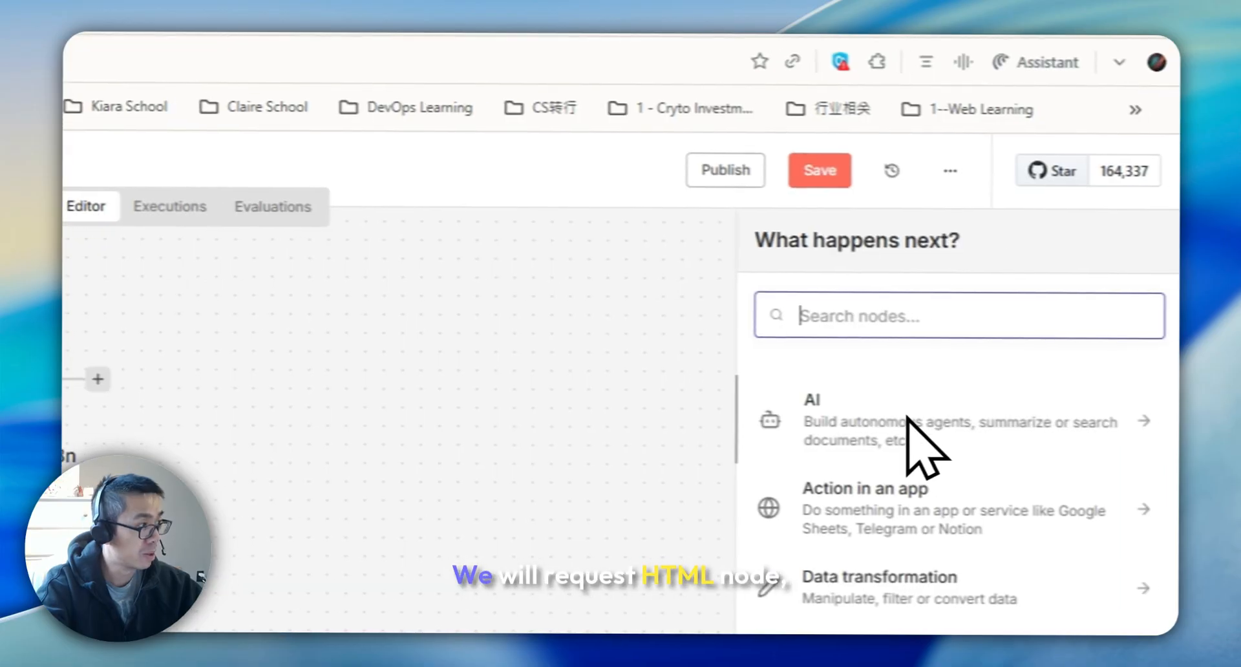
text(HTML)
click(1015, 278)
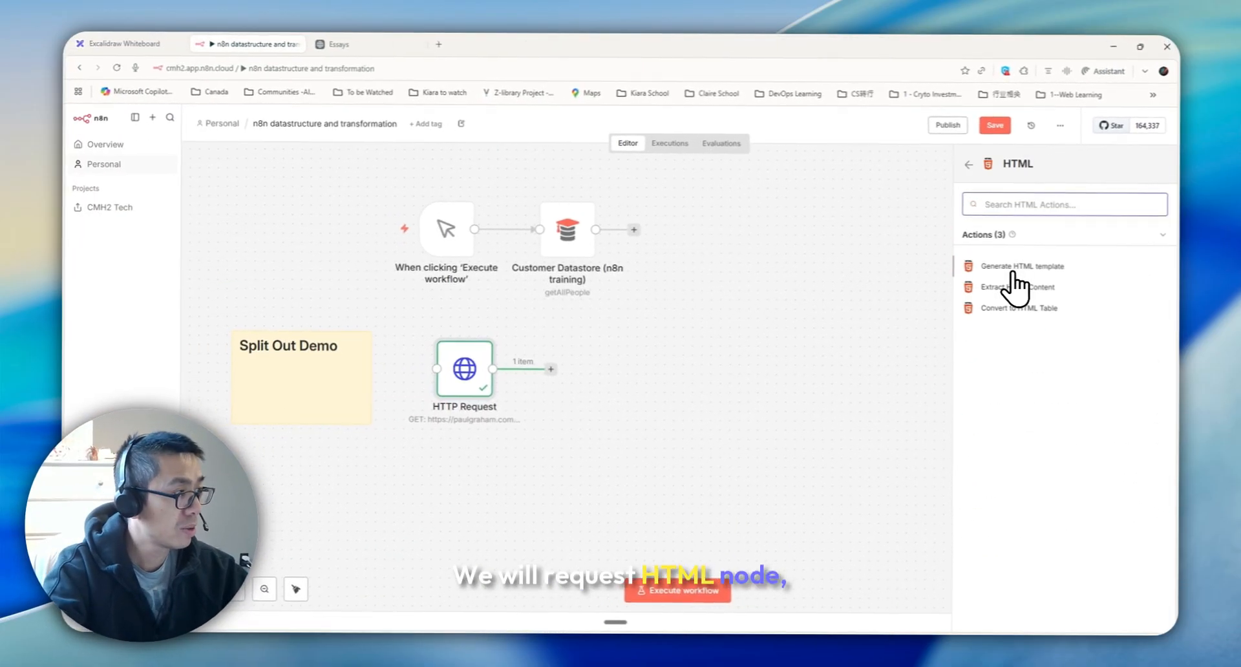
click(1014, 287)
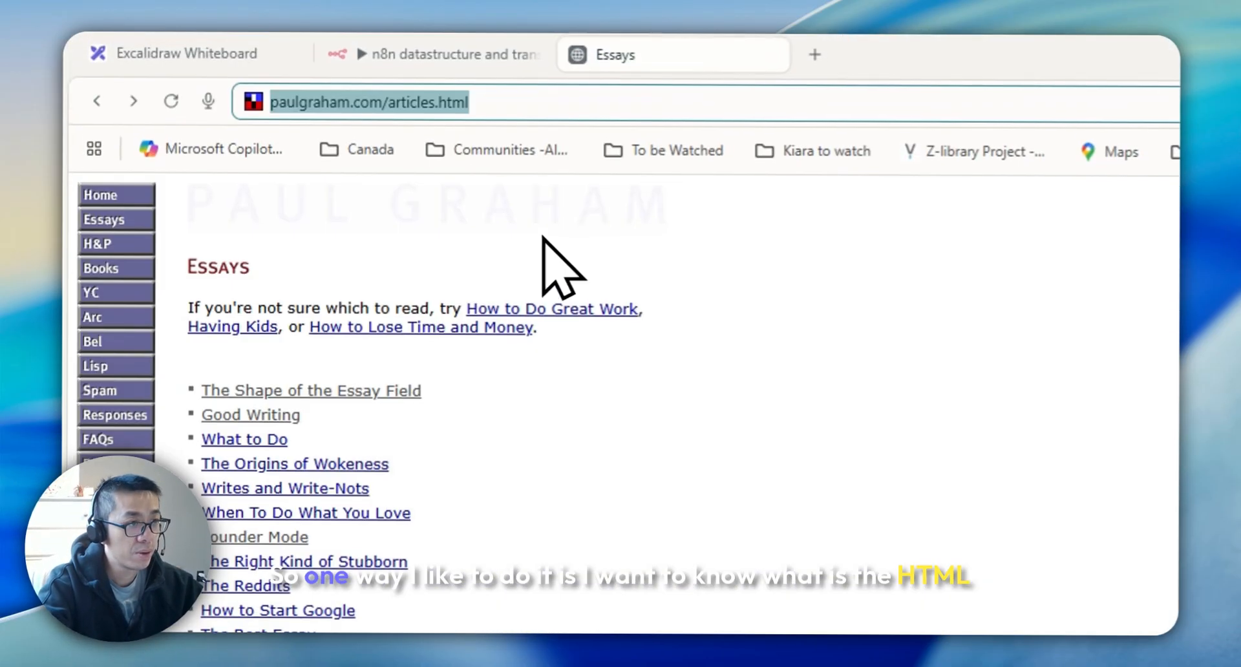
Copy the first essay title from the Essays page and search for it in the HTML node's input data
drag(428, 349, 202, 346)
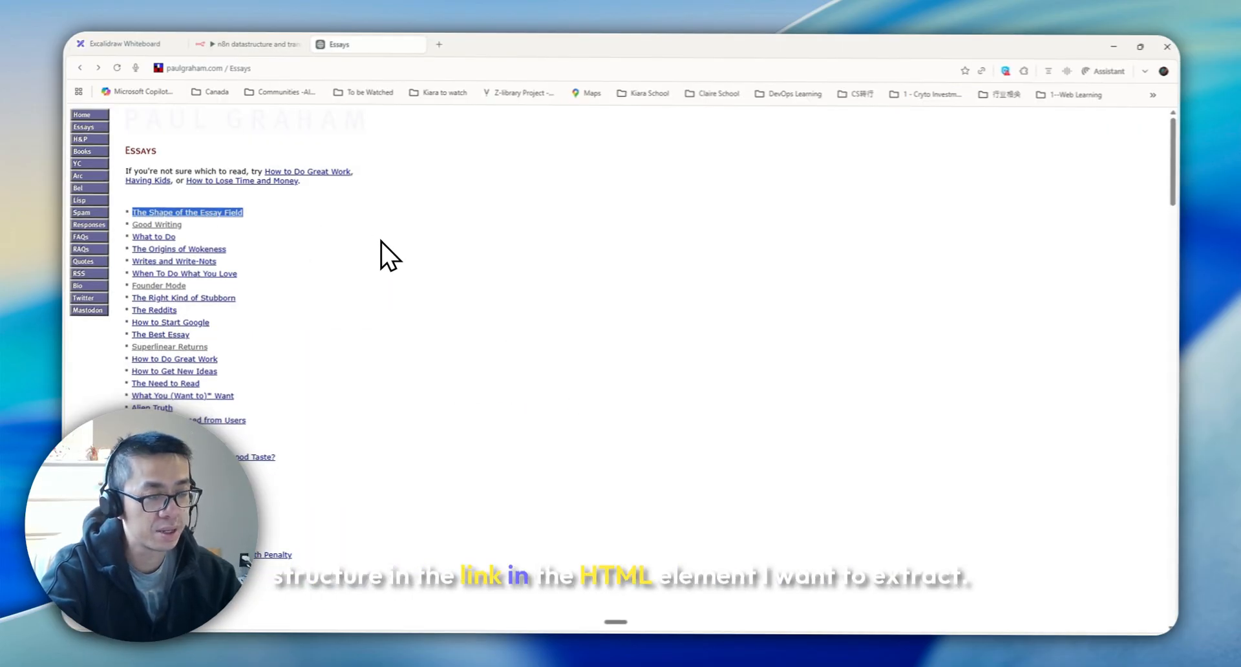
key(ctrl+c)
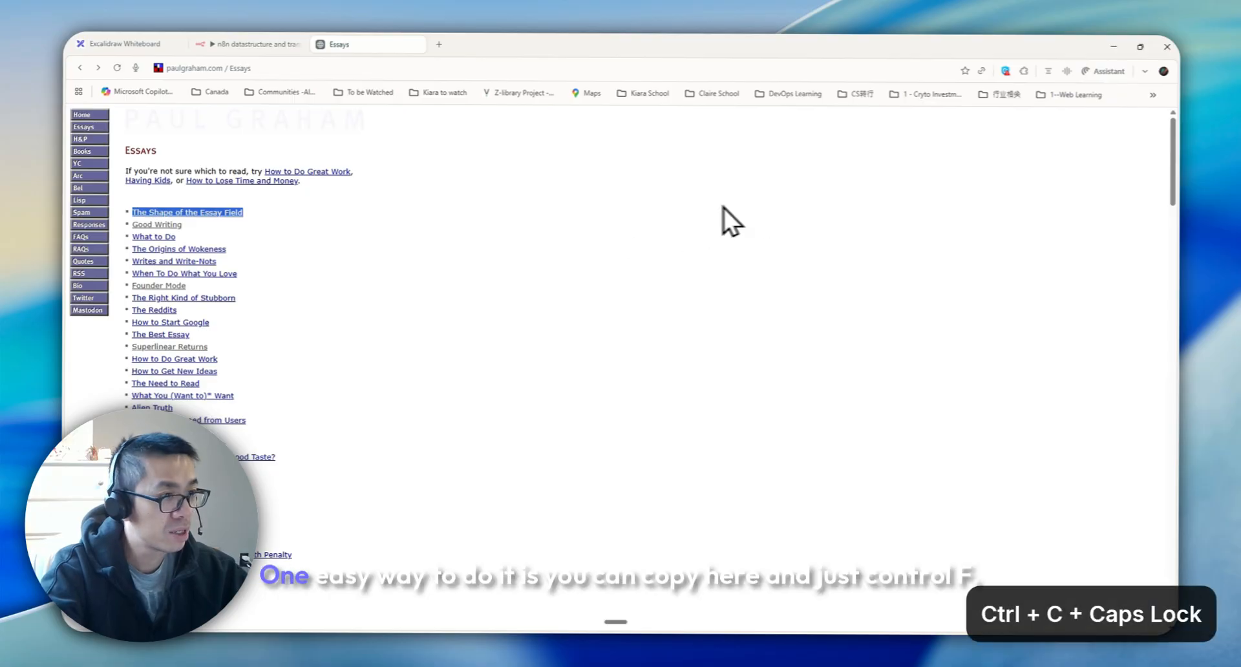
click(258, 46)
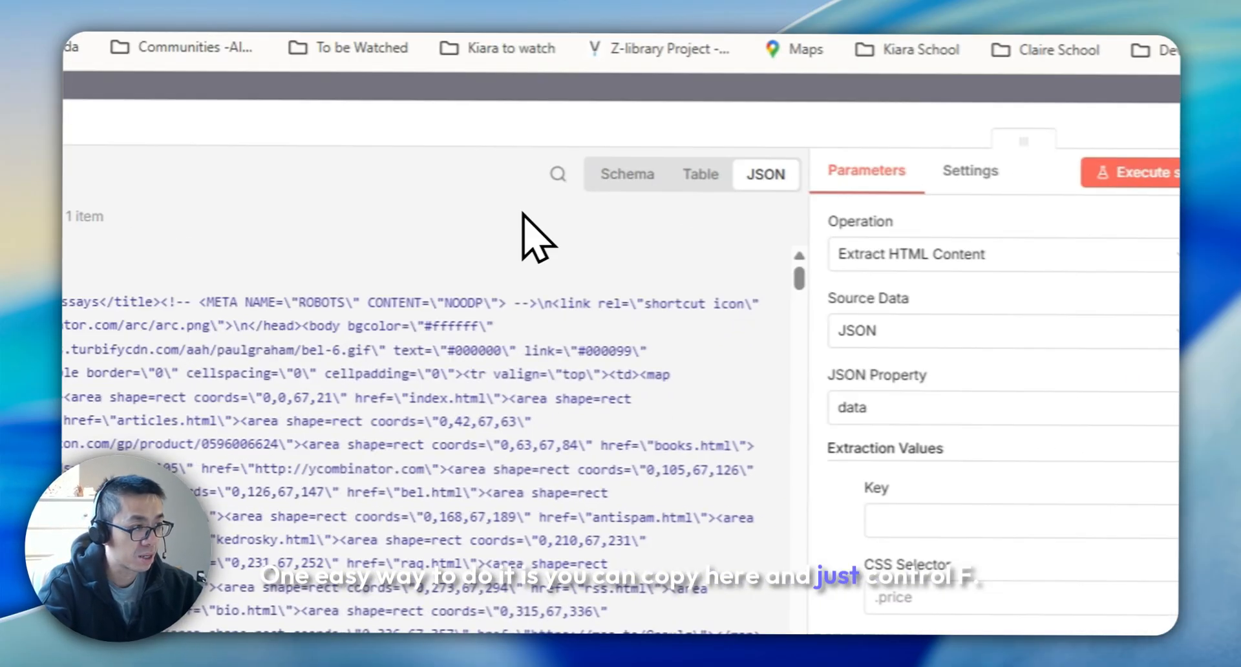
key(ctrl+f)
key(ctrl+v)
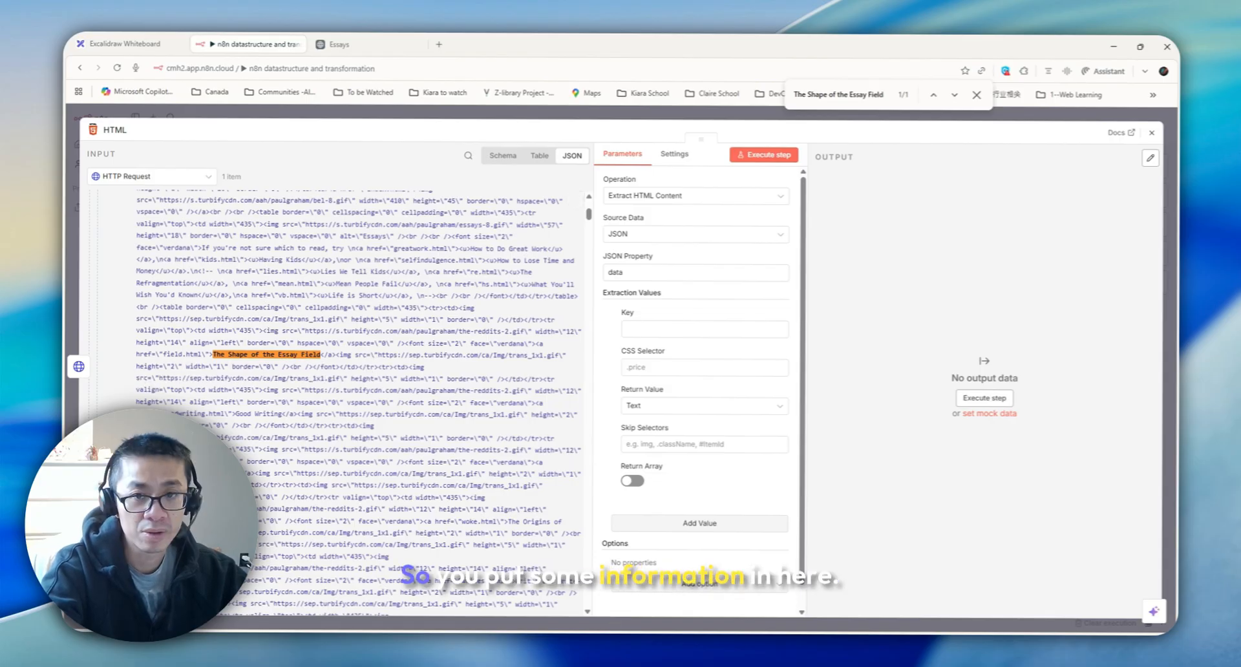
In the HTML node's extraction values, set the key to essay and the CSS selector to a
click(678, 331)
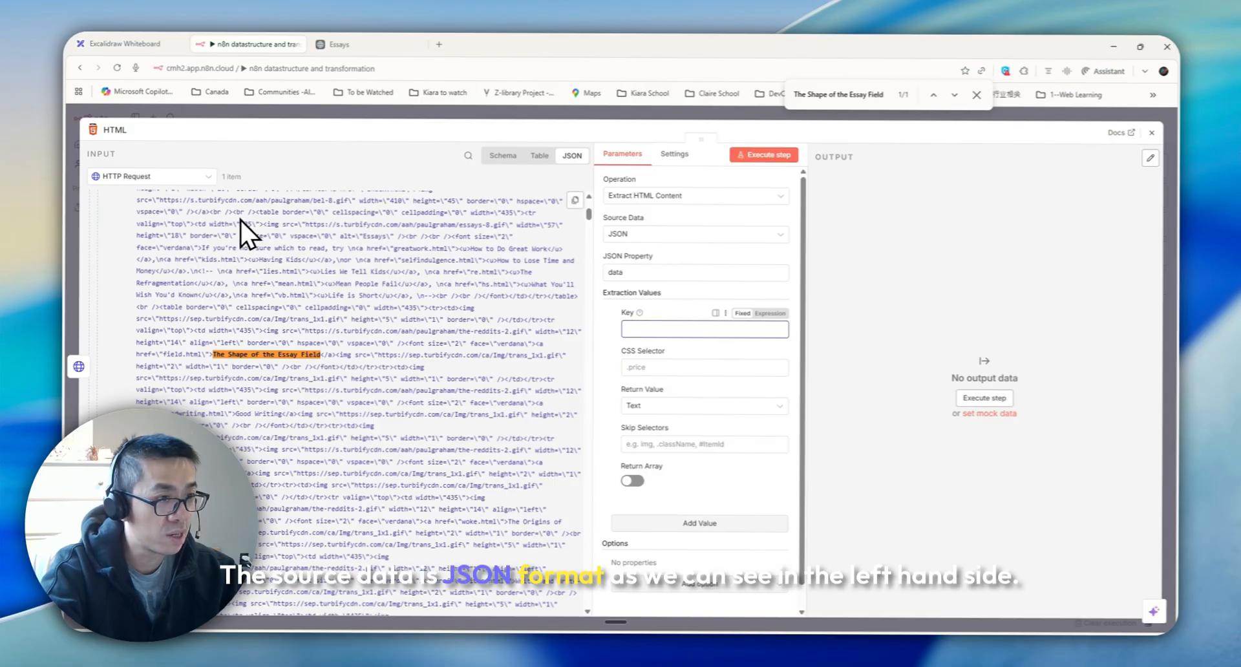
scroll(172, 260, up, 5)
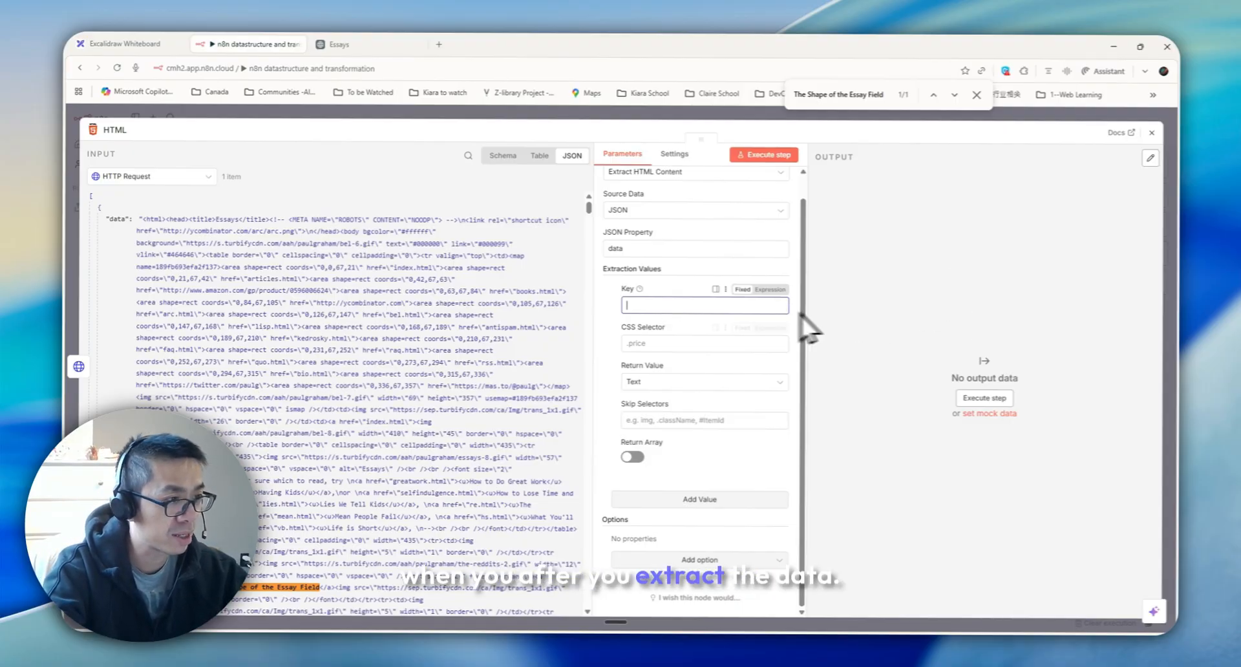
text(essay)
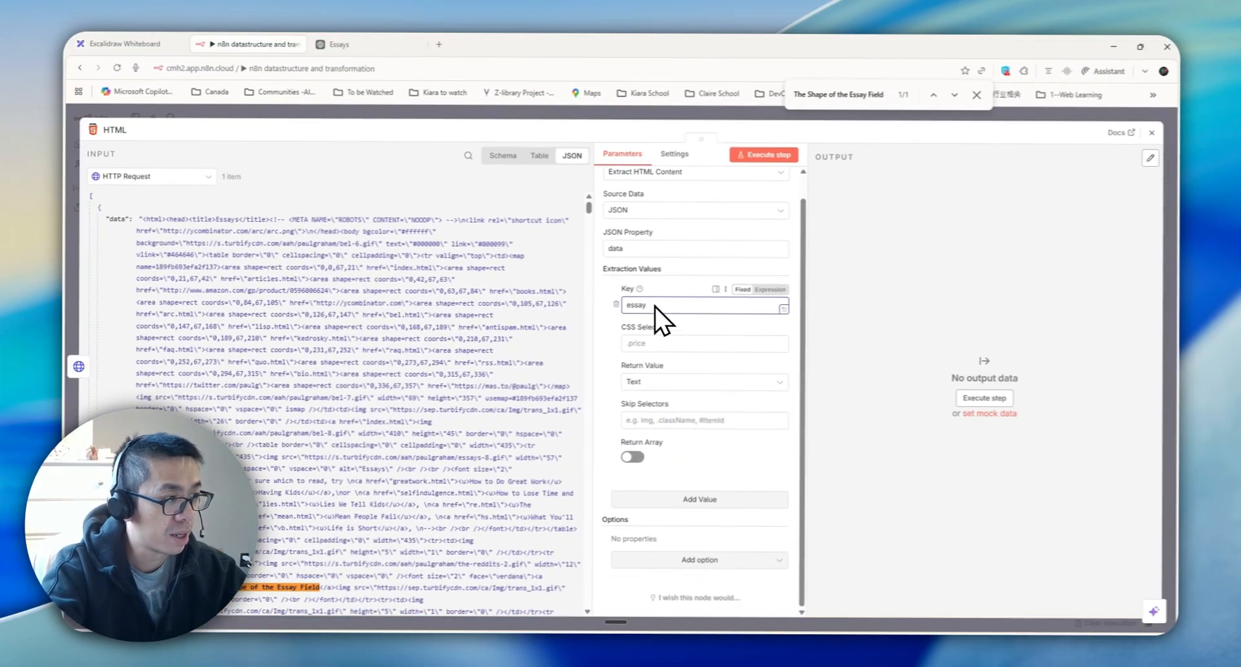
click(638, 344)
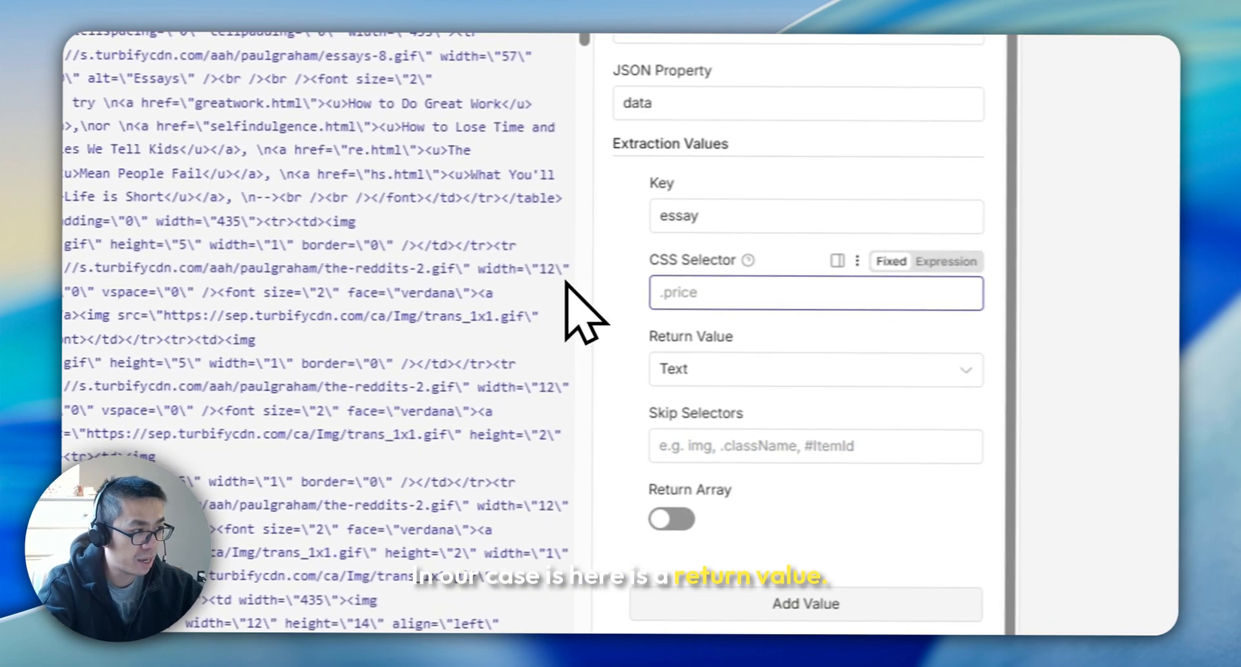
text(a)
Return the href attribute as an array, then execute the HTML node step
click(744, 372)
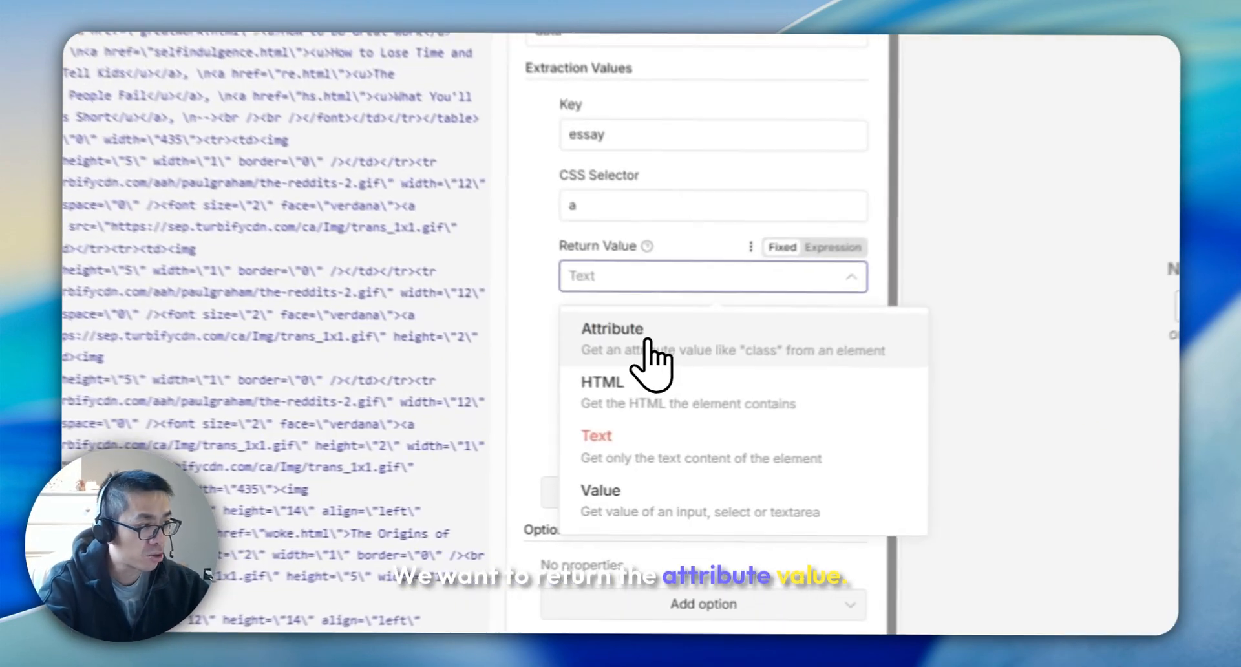
click(672, 420)
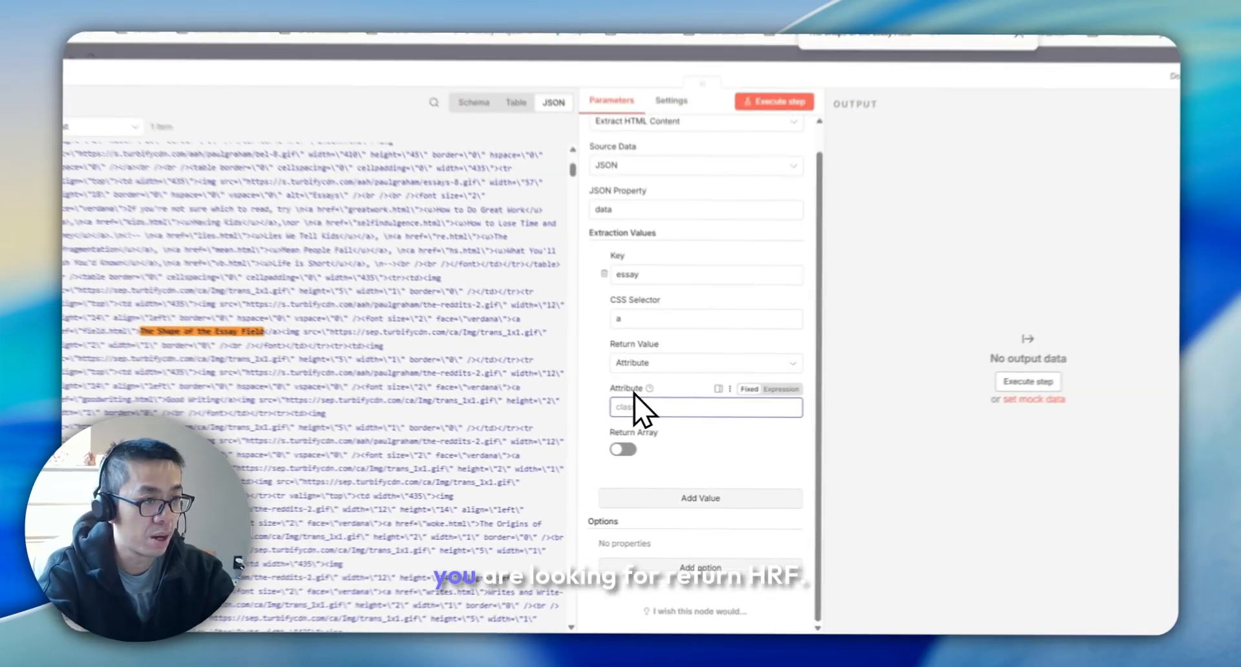
text(he)
key(BackSpace)
text(ref)
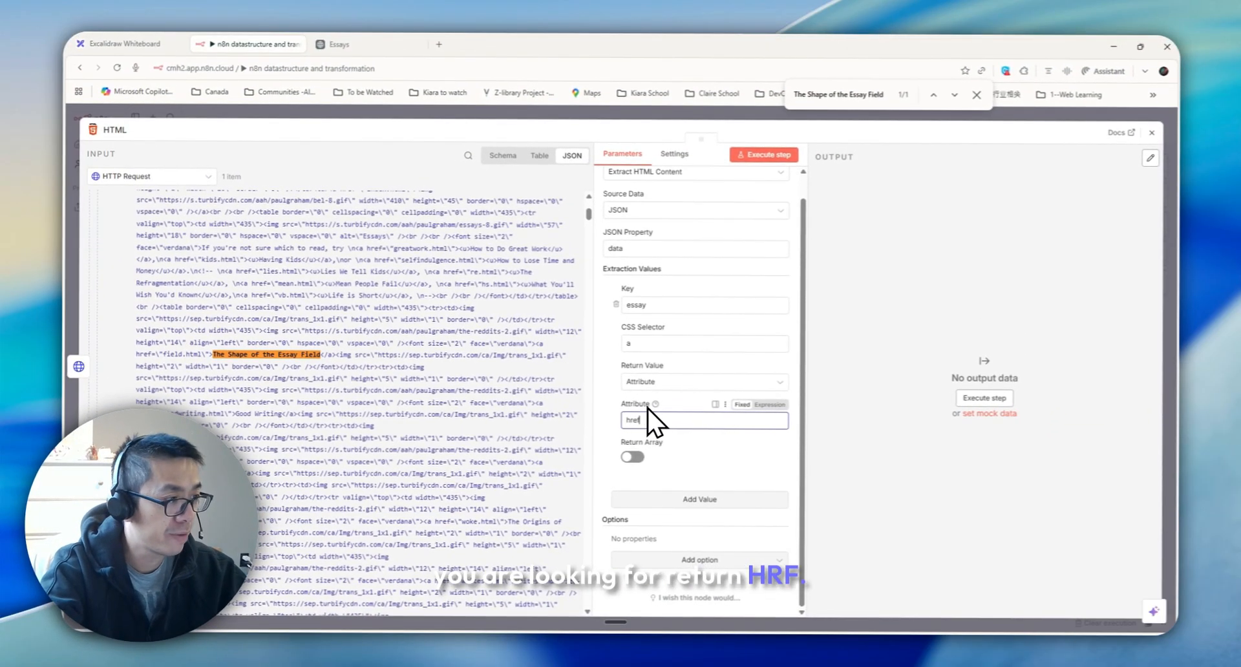
click(622, 457)
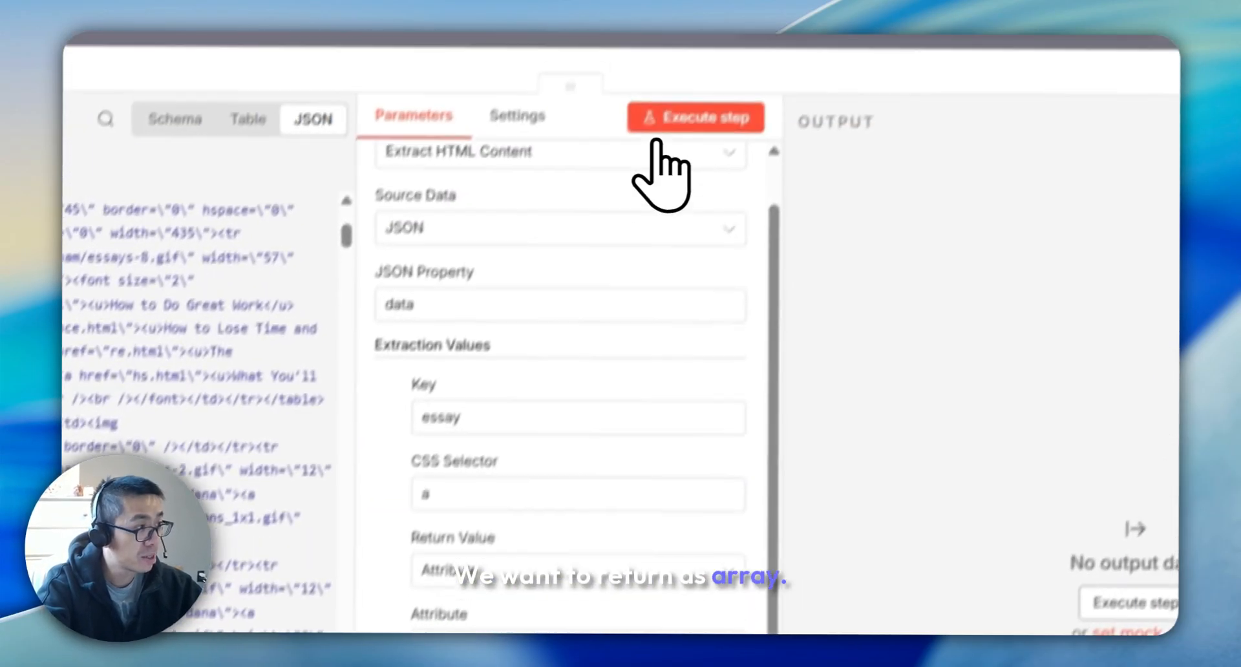
click(758, 155)
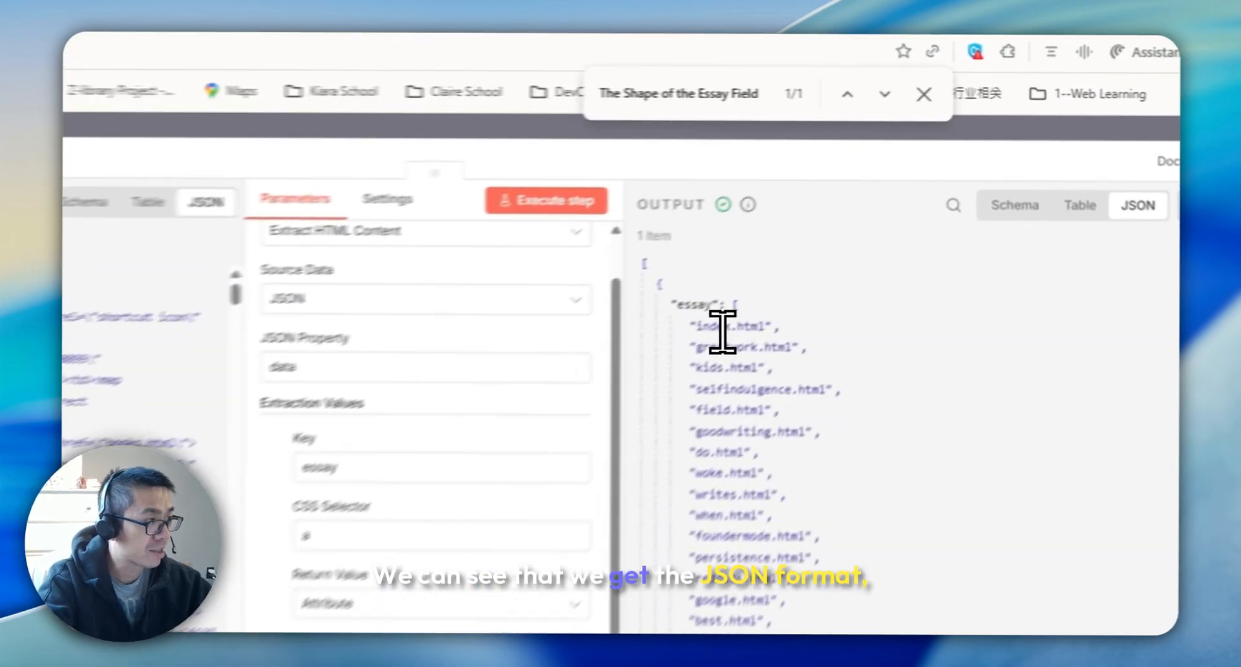
Close the HTML node and add a Split Out node after it
double_click(851, 213)
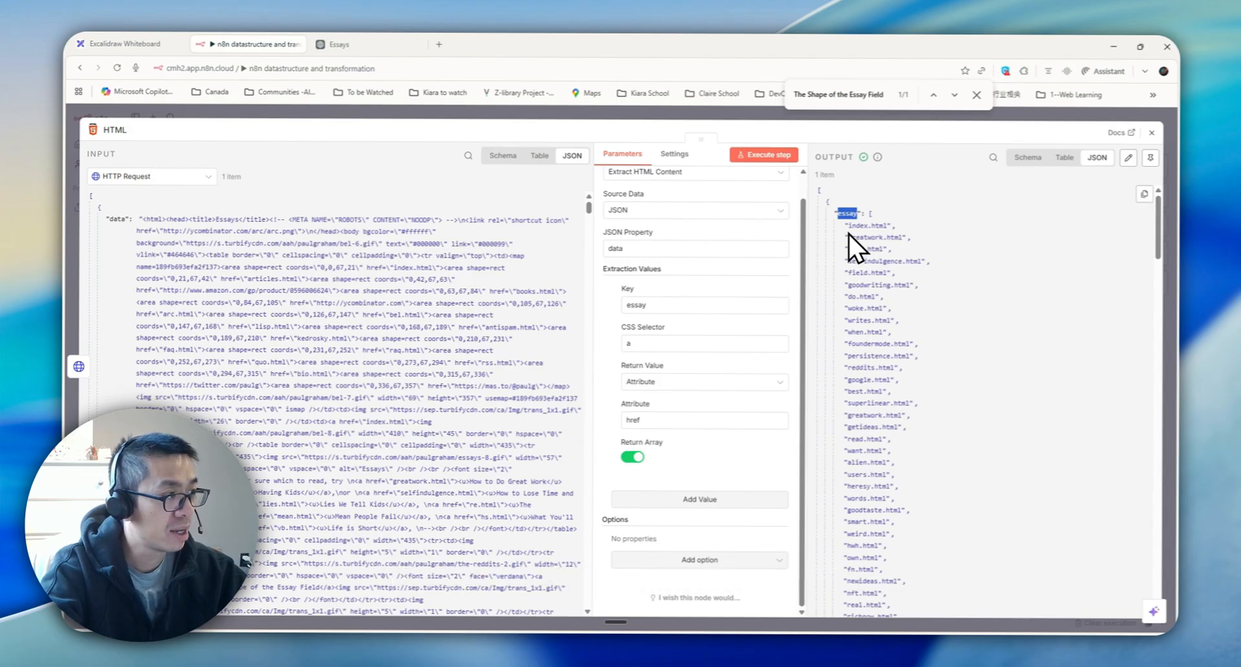
scroll(866, 395, down, 5)
click(323, 44)
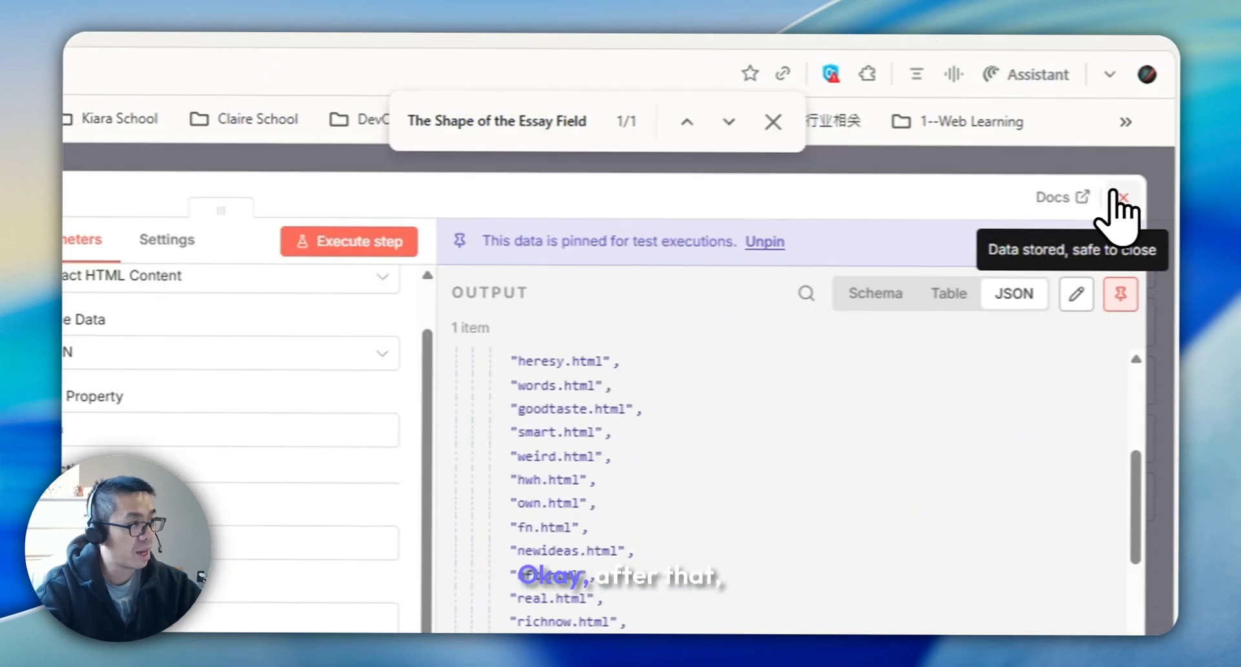
click(1115, 195)
click(1131, 266)
text(sp)
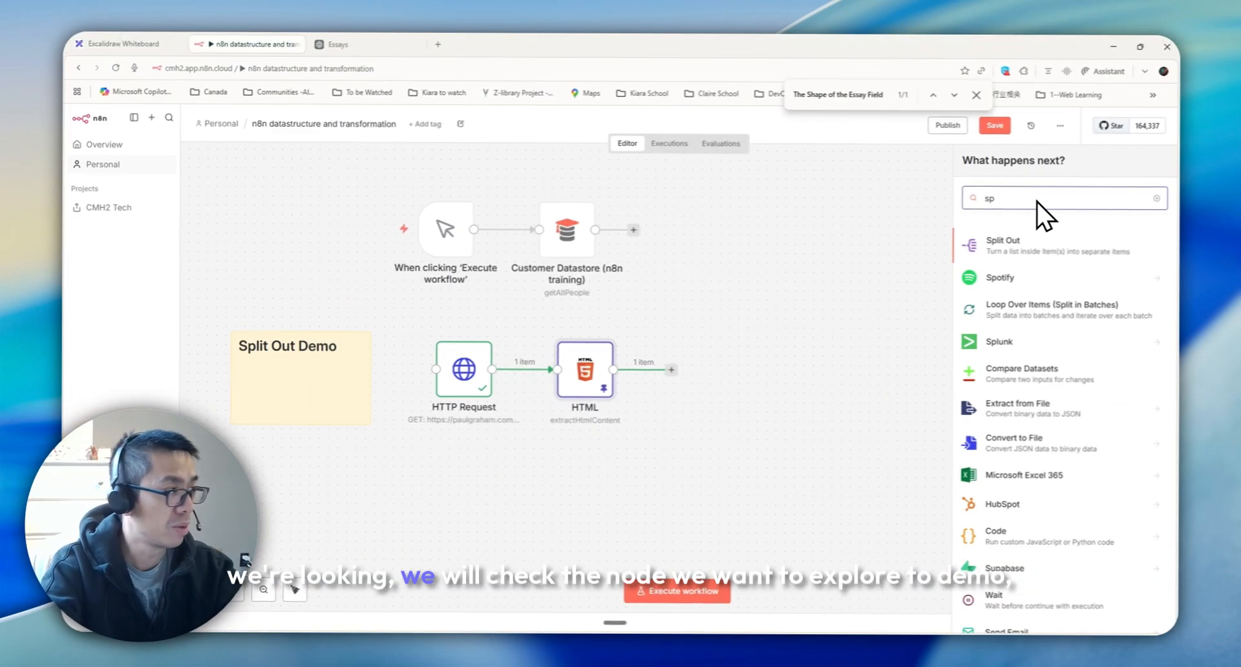
click(1014, 260)
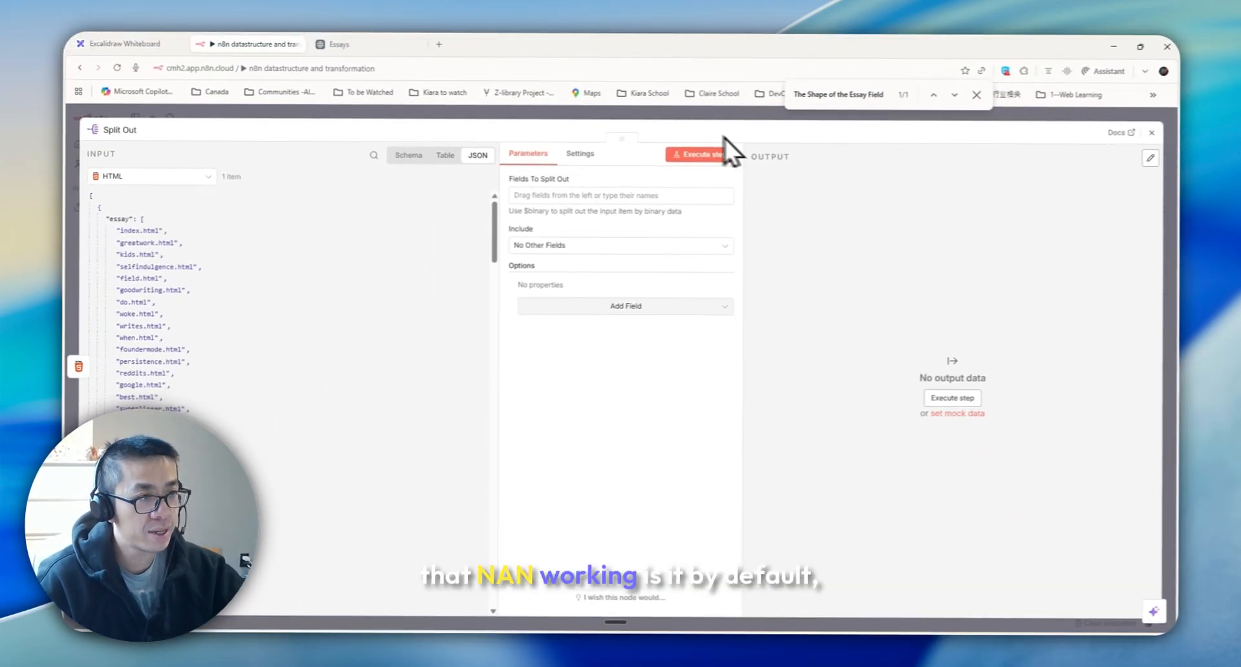
Review the looping diagram on the Excalidraw whiteboard, then return to the workflow canvas
click(126, 44)
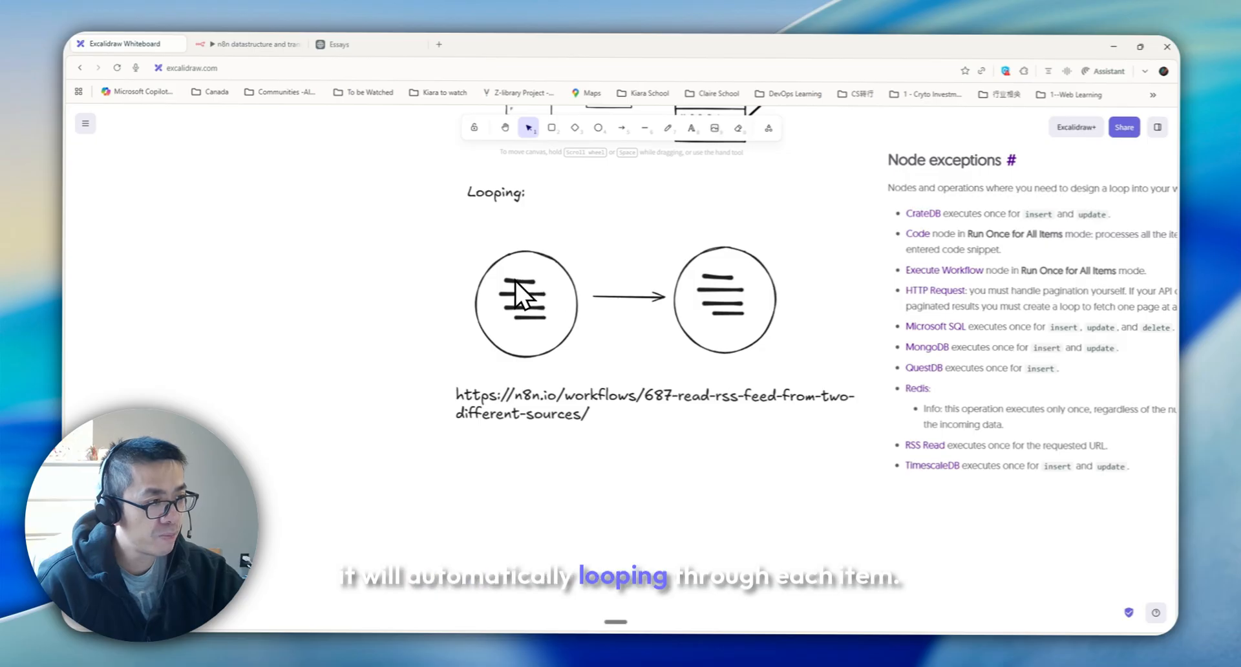
click(274, 43)
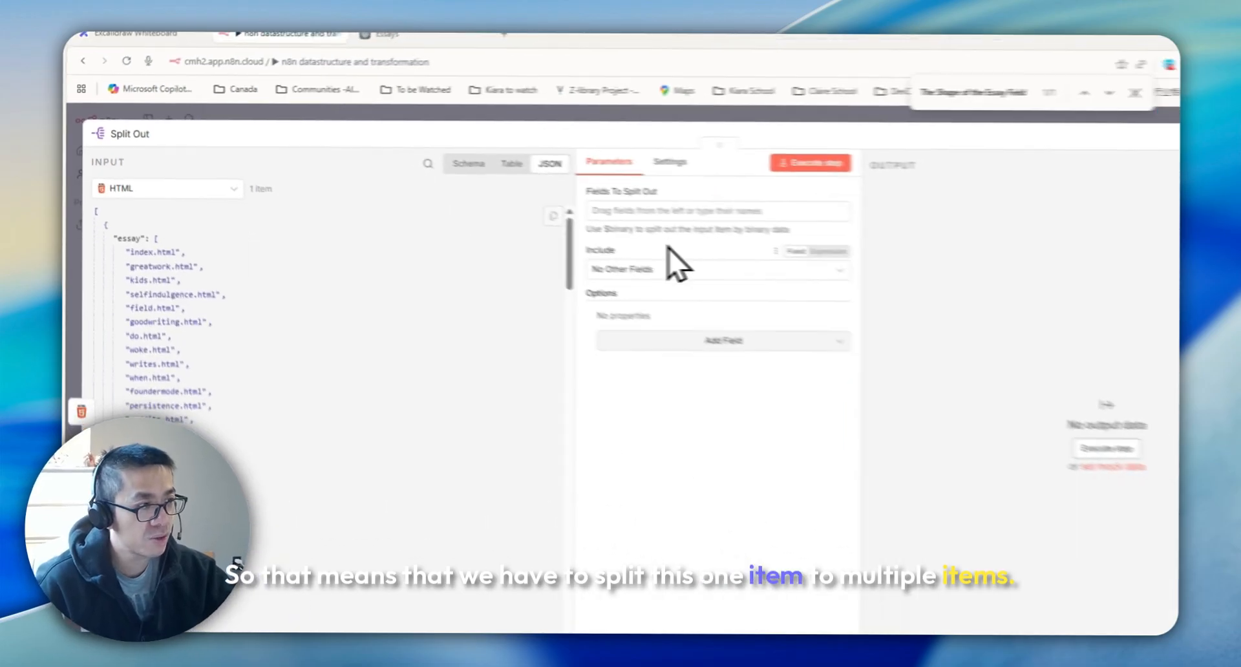
click(1166, 133)
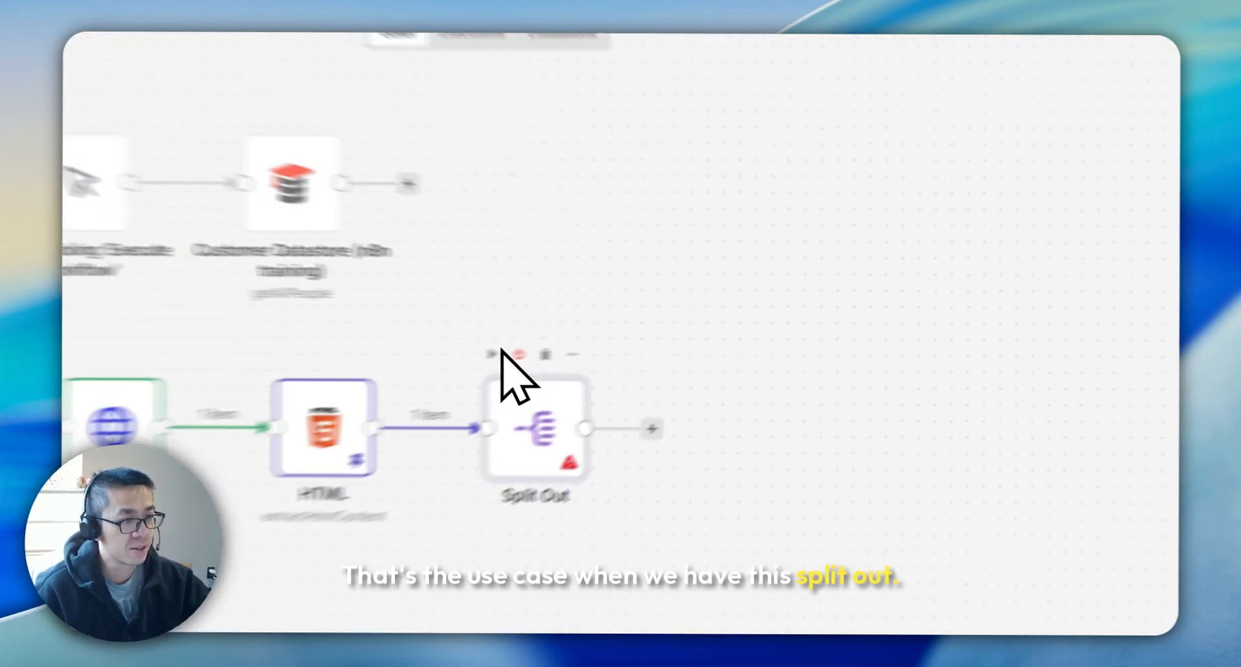
Configure the Split Out node to split out the essay field, including no other fields, and execute it
double_click(530, 417)
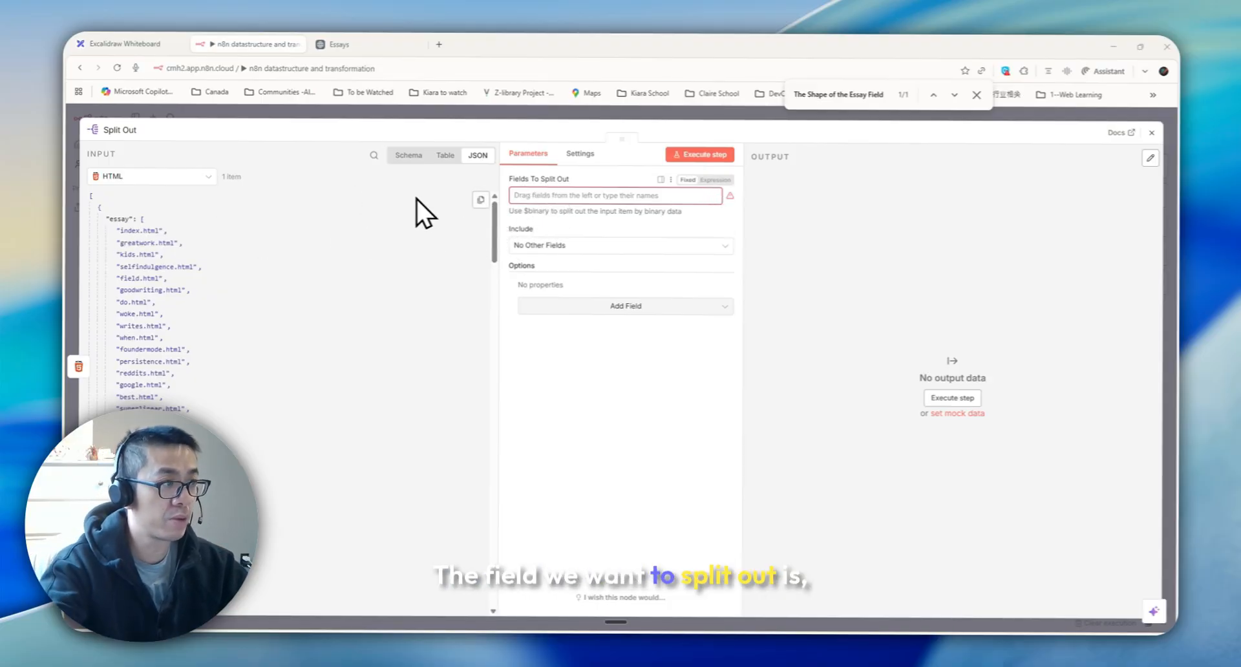
drag(120, 218, 534, 195)
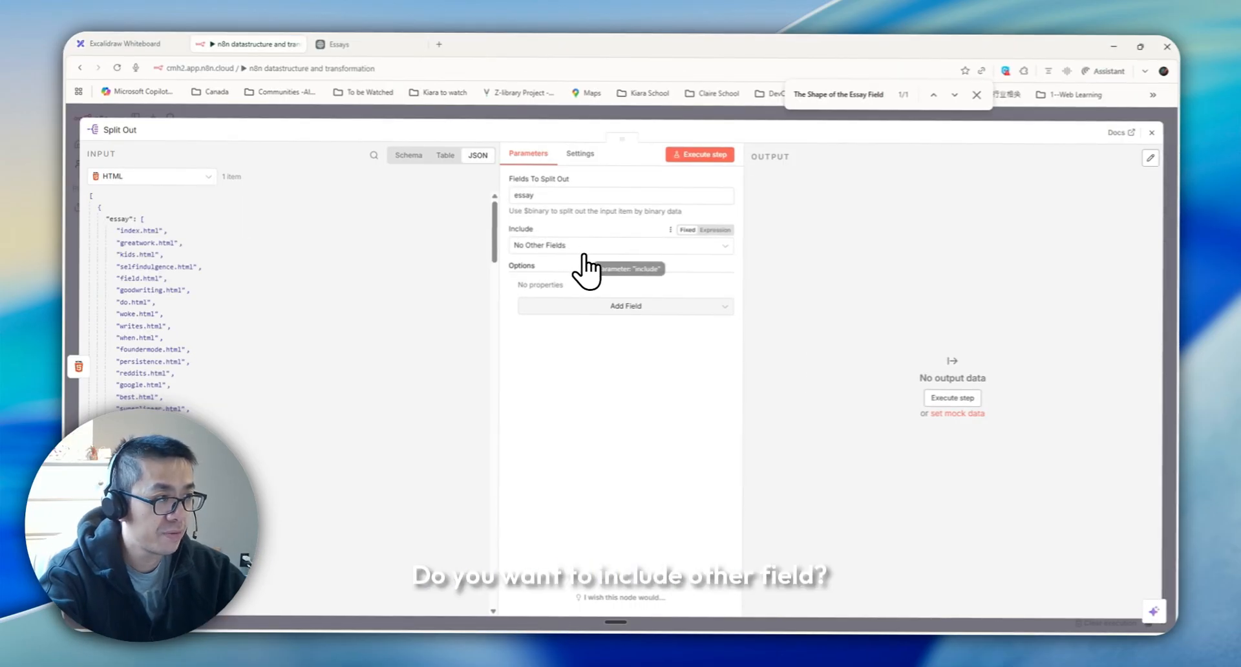
click(592, 249)
click(592, 249)
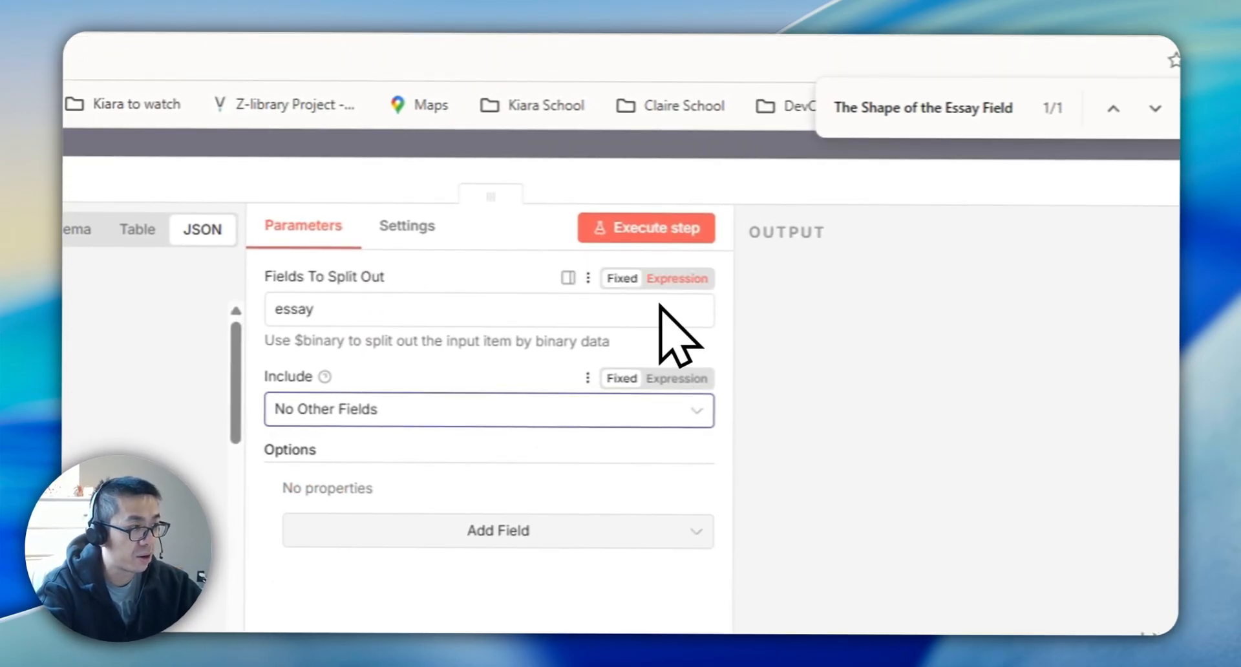
click(622, 244)
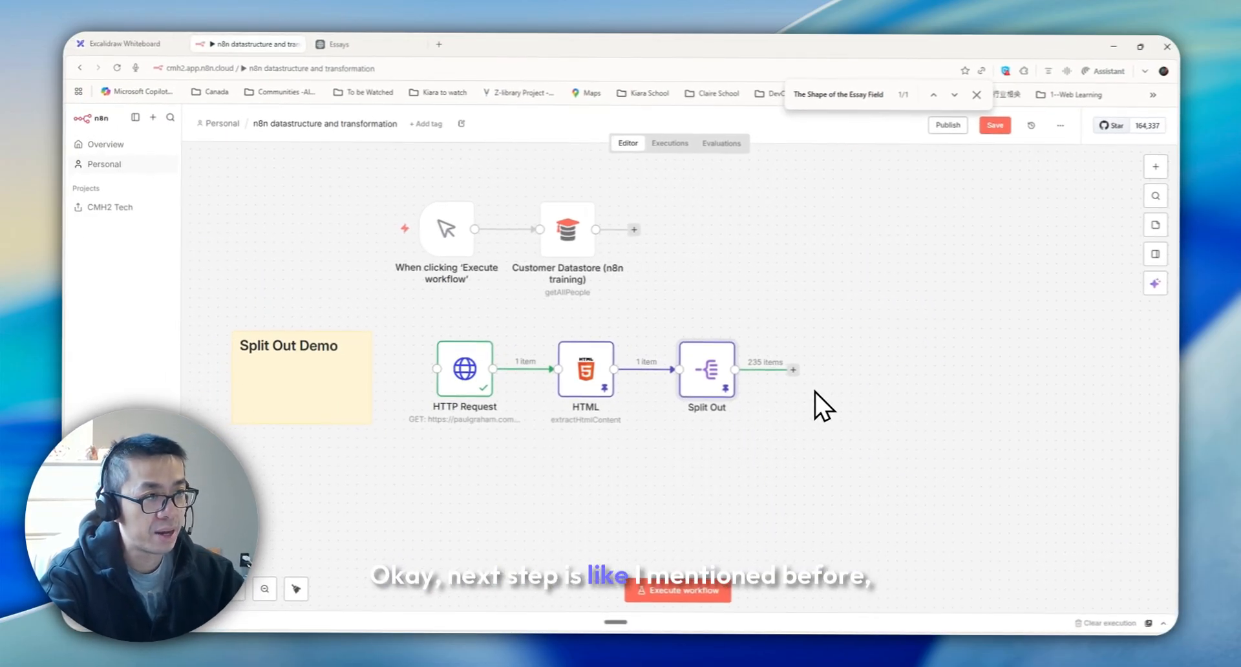
Open the first essay from the Essays page in the other tab and view its content
click(331, 44)
click(330, 385)
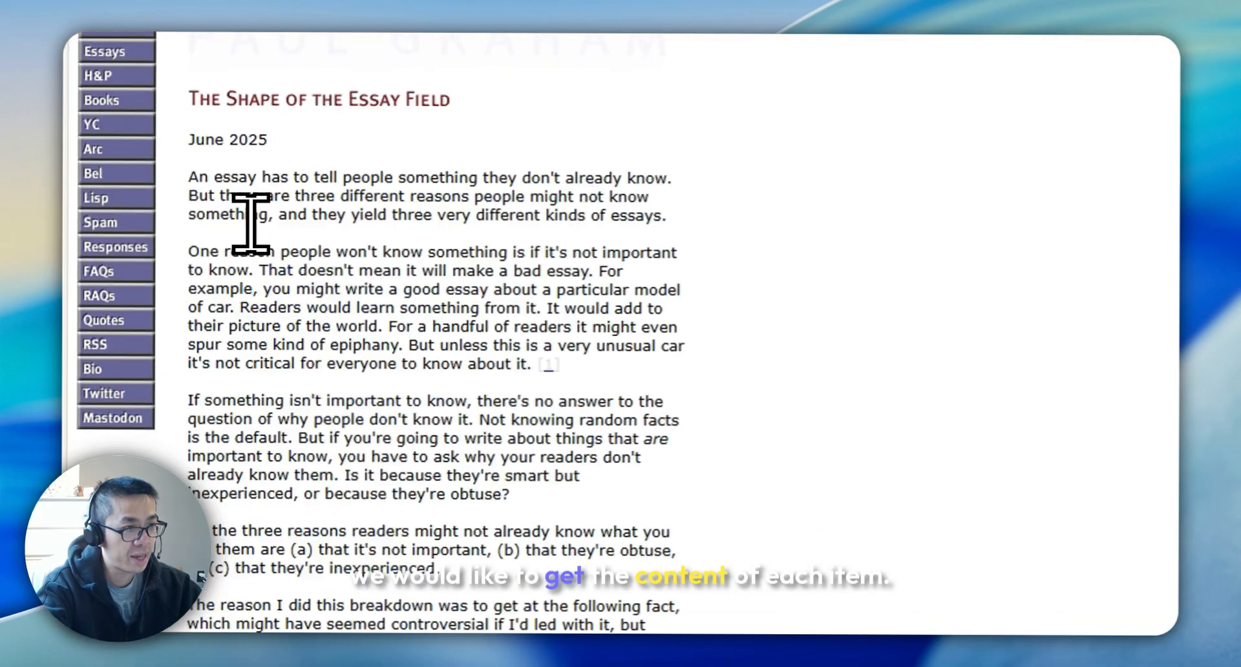
drag(244, 200, 708, 527)
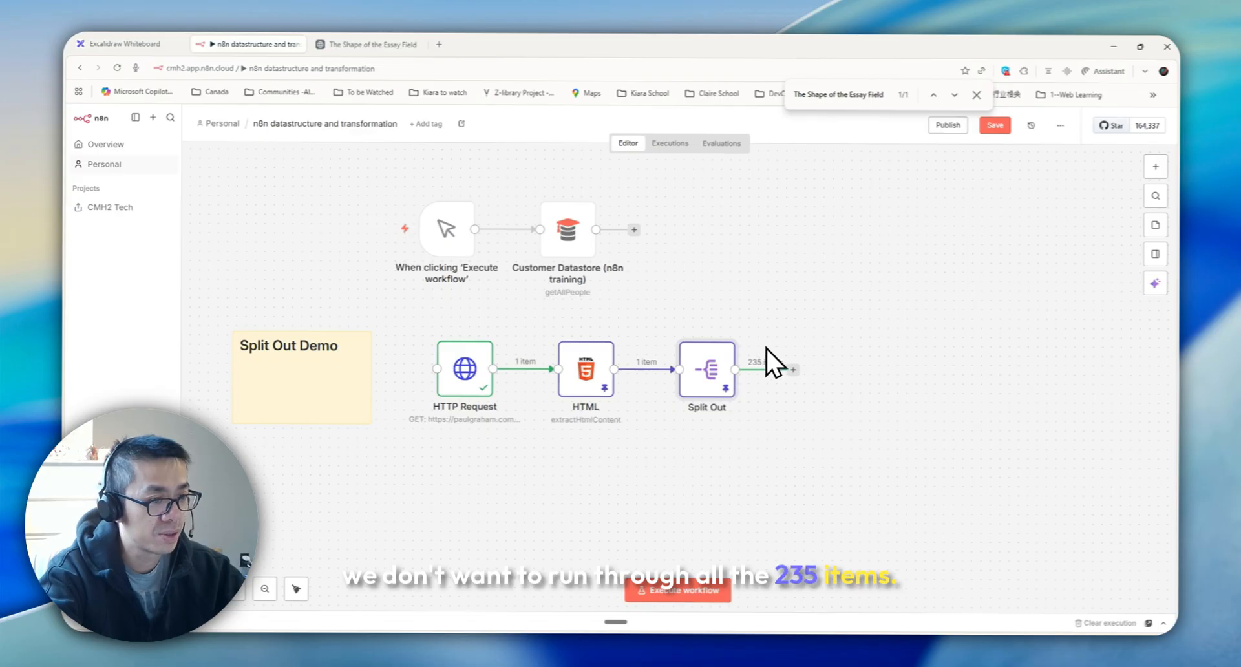
Add a Limit node after Split Out with Max Items set to 2 and execute it
click(1156, 166)
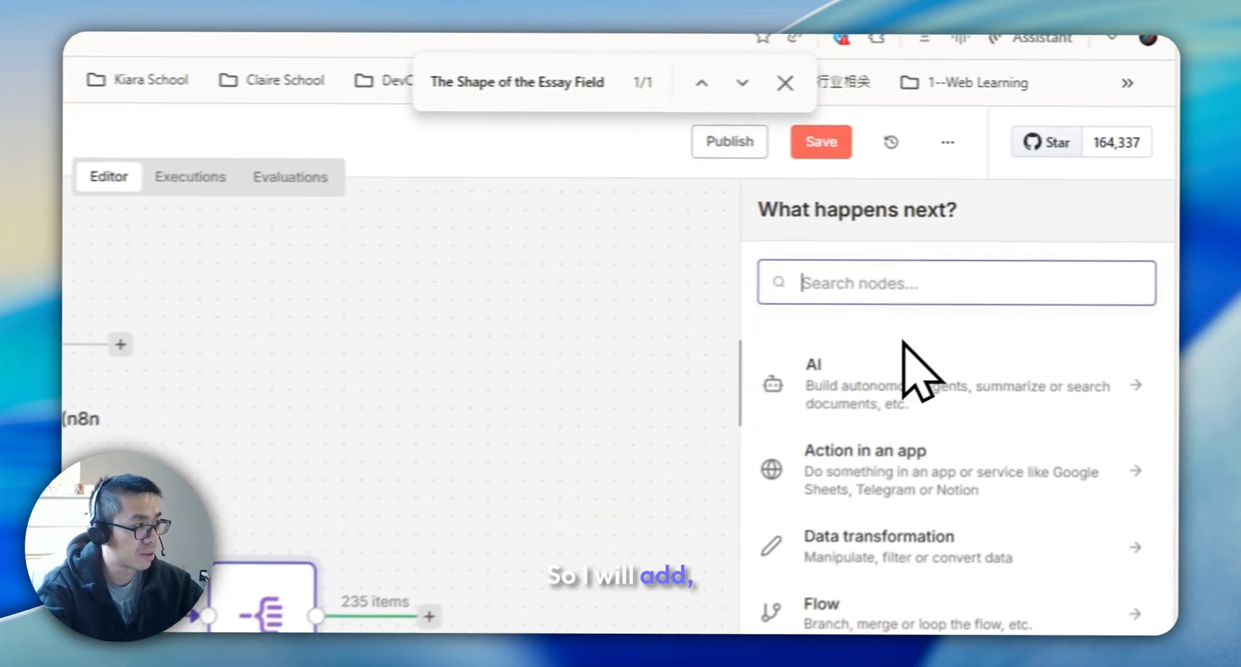
text(lim)
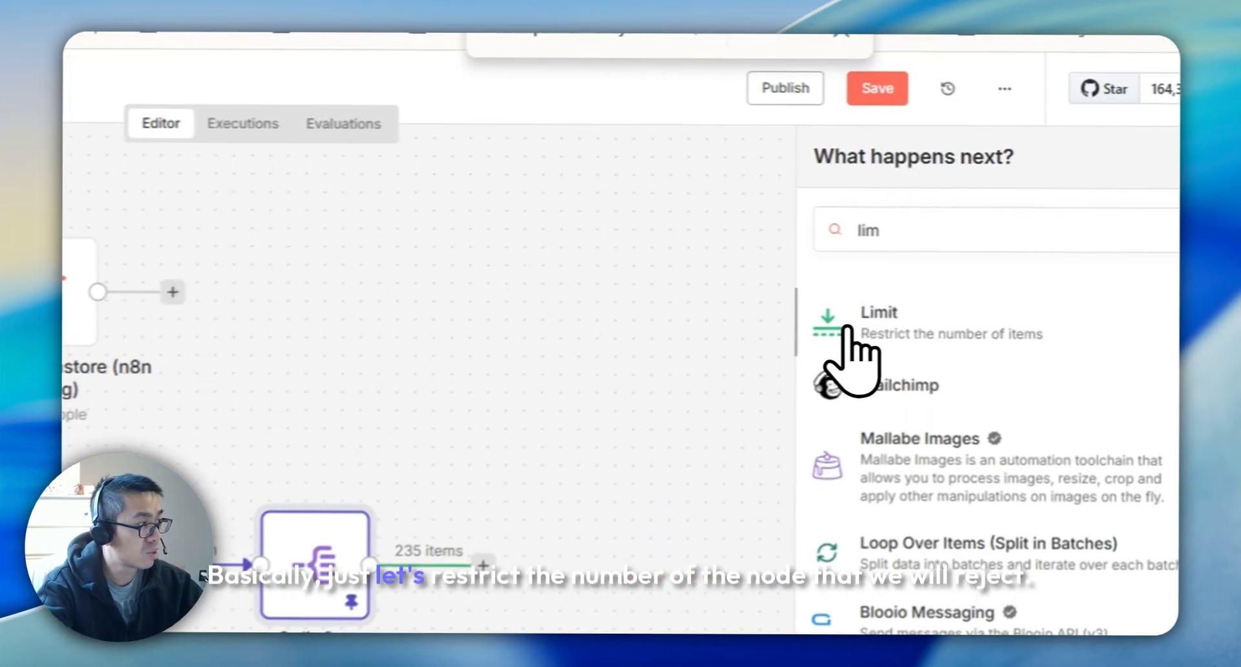
click(1008, 246)
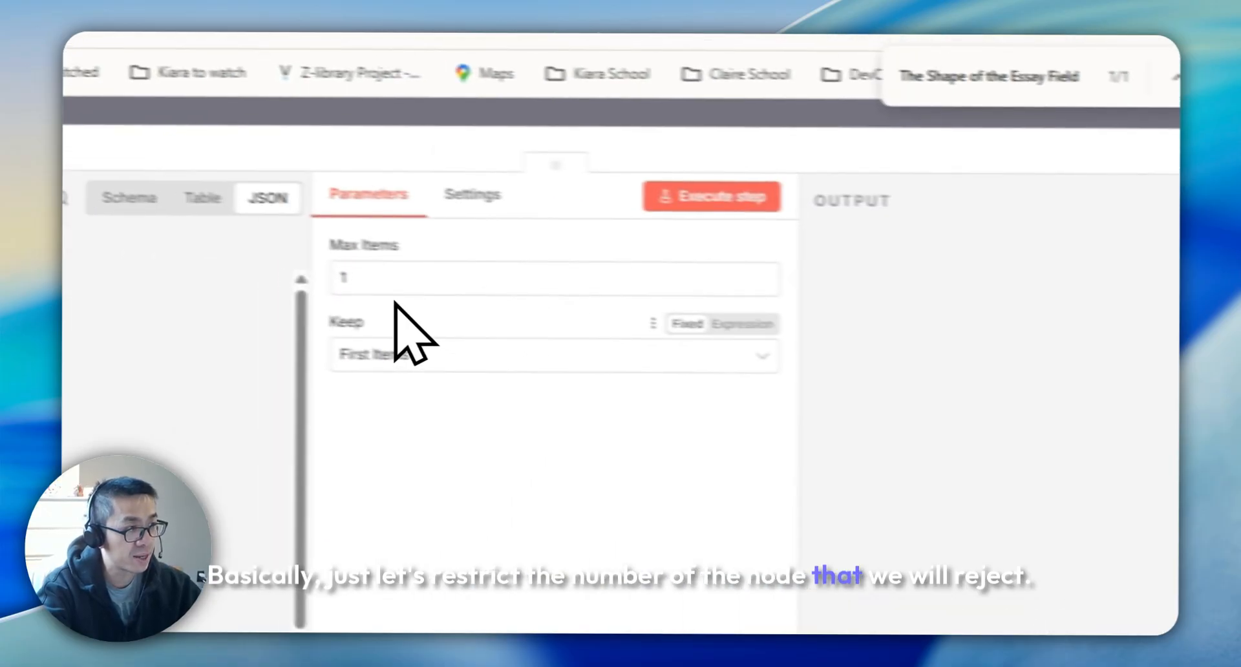
drag(441, 289, 408, 289)
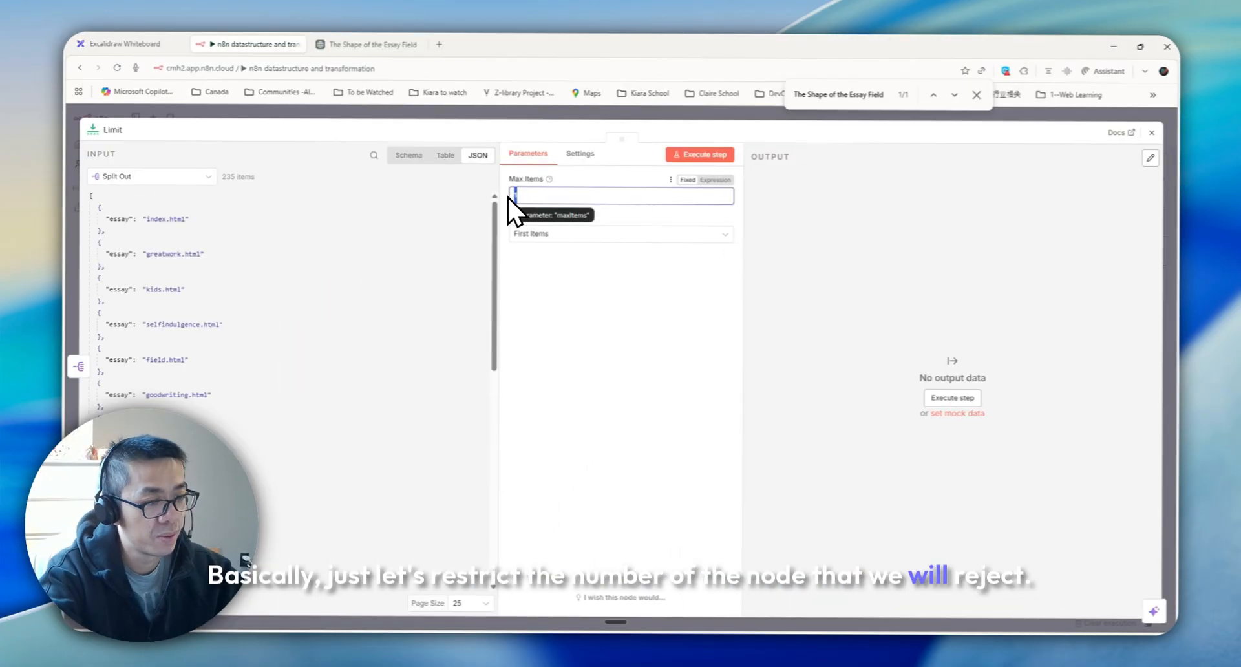
text(2)
click(700, 154)
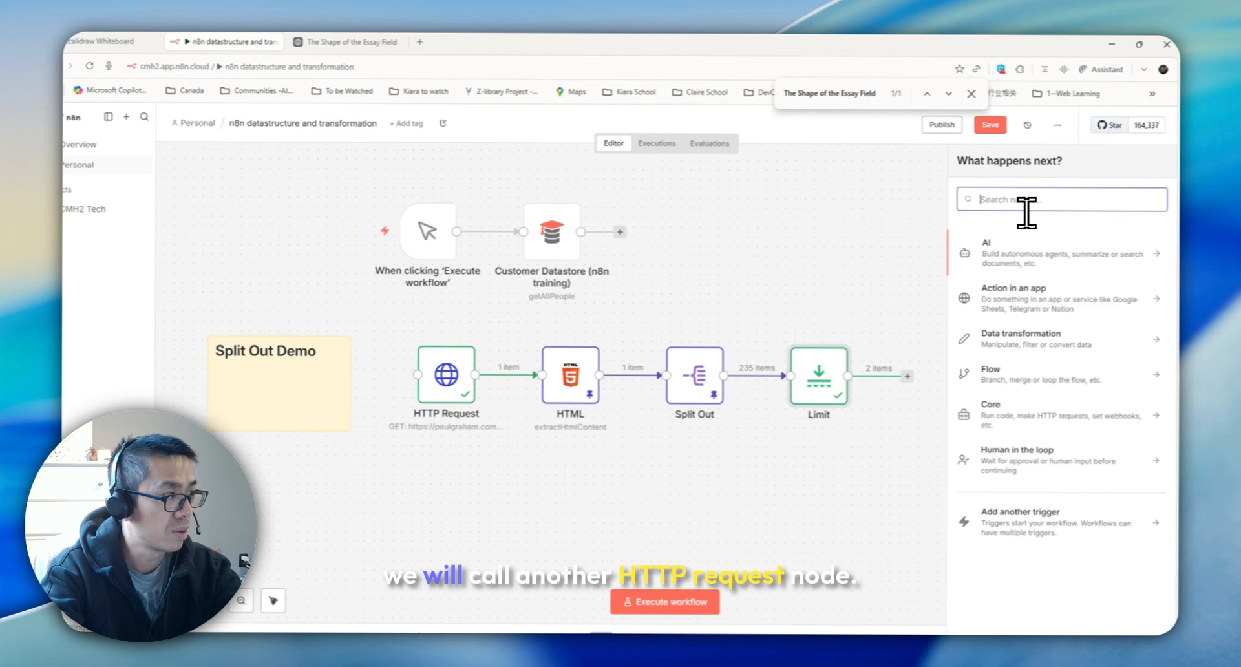
text(http)
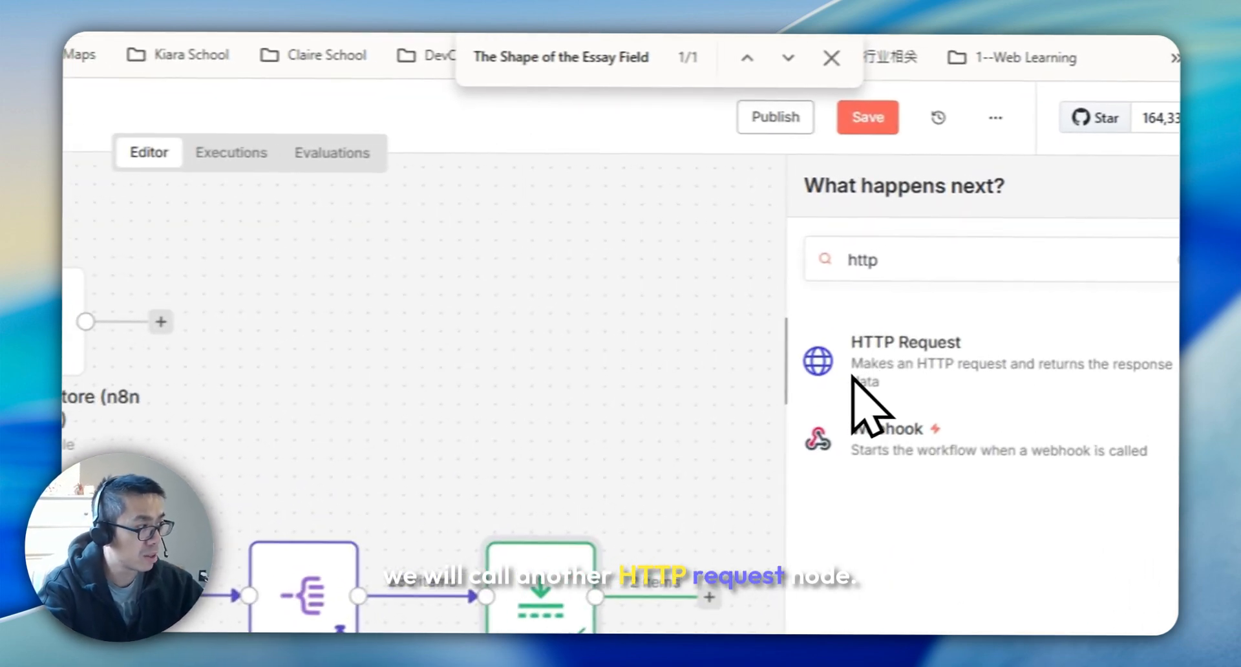
click(1015, 246)
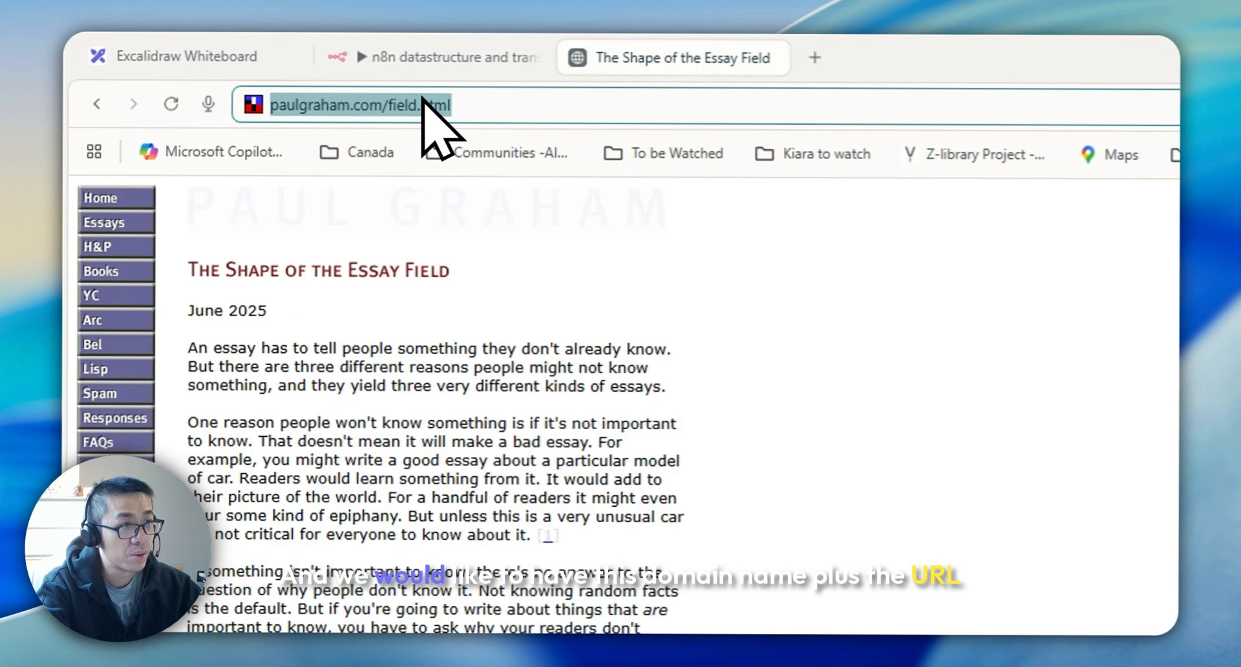
click(469, 107)
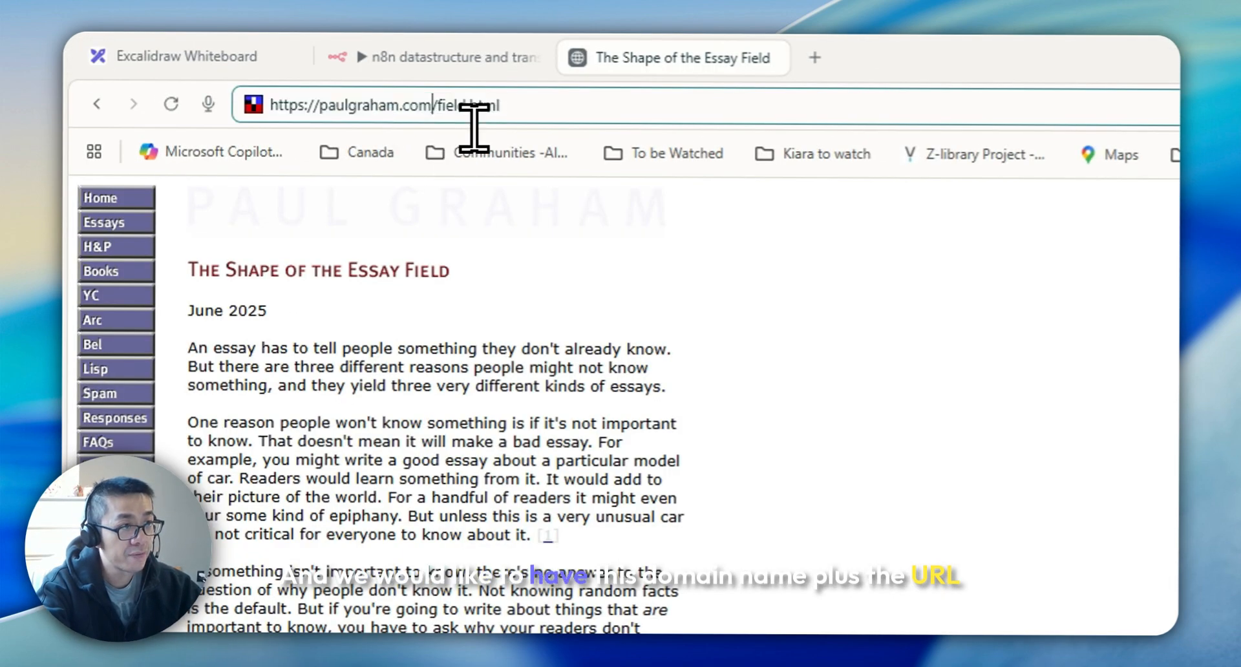
drag(438, 107, 258, 108)
key(ctrl+c)
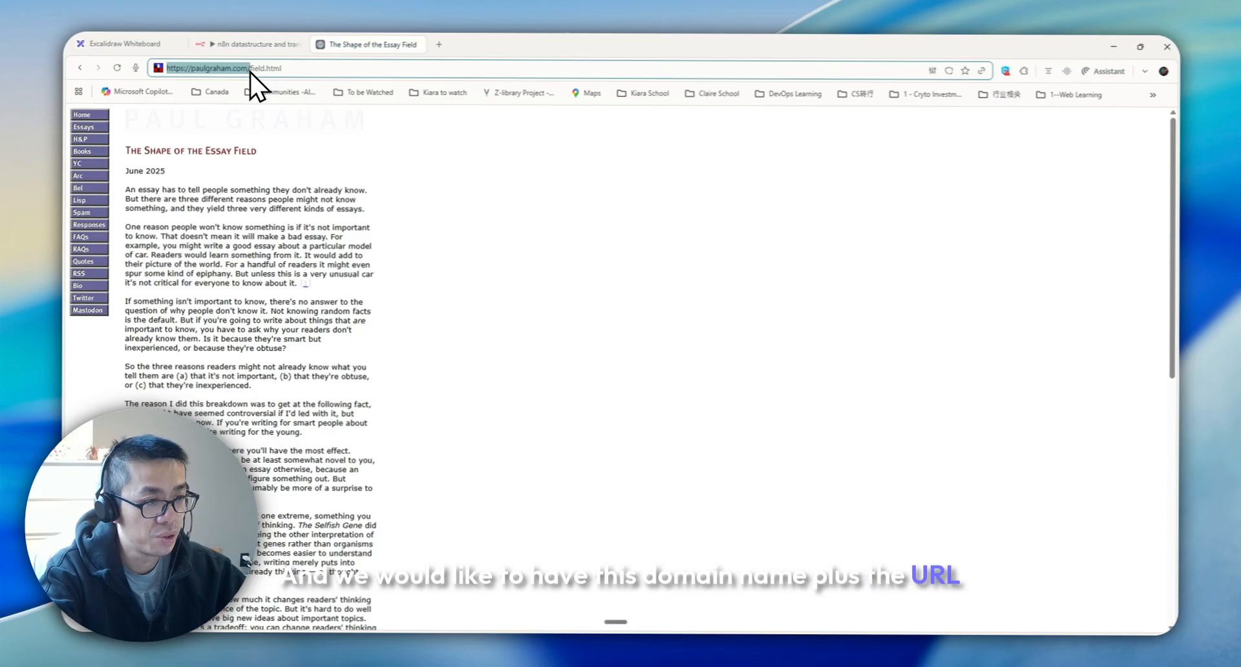
click(258, 50)
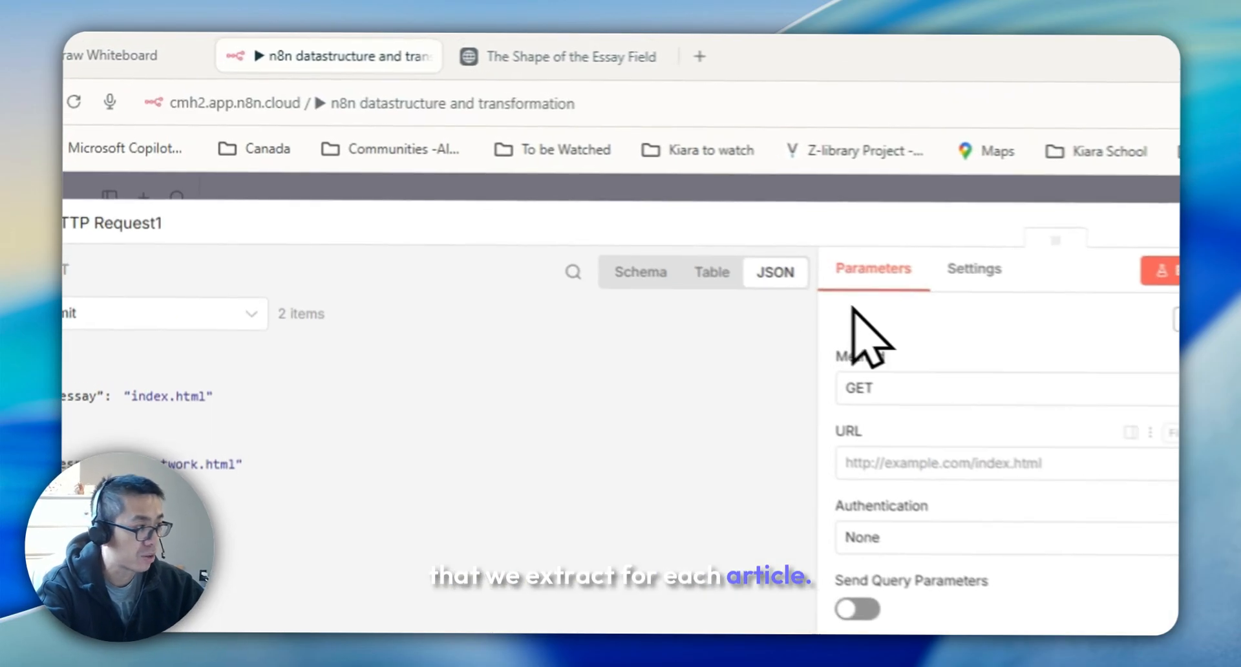
click(601, 255)
key(ctrl+v)
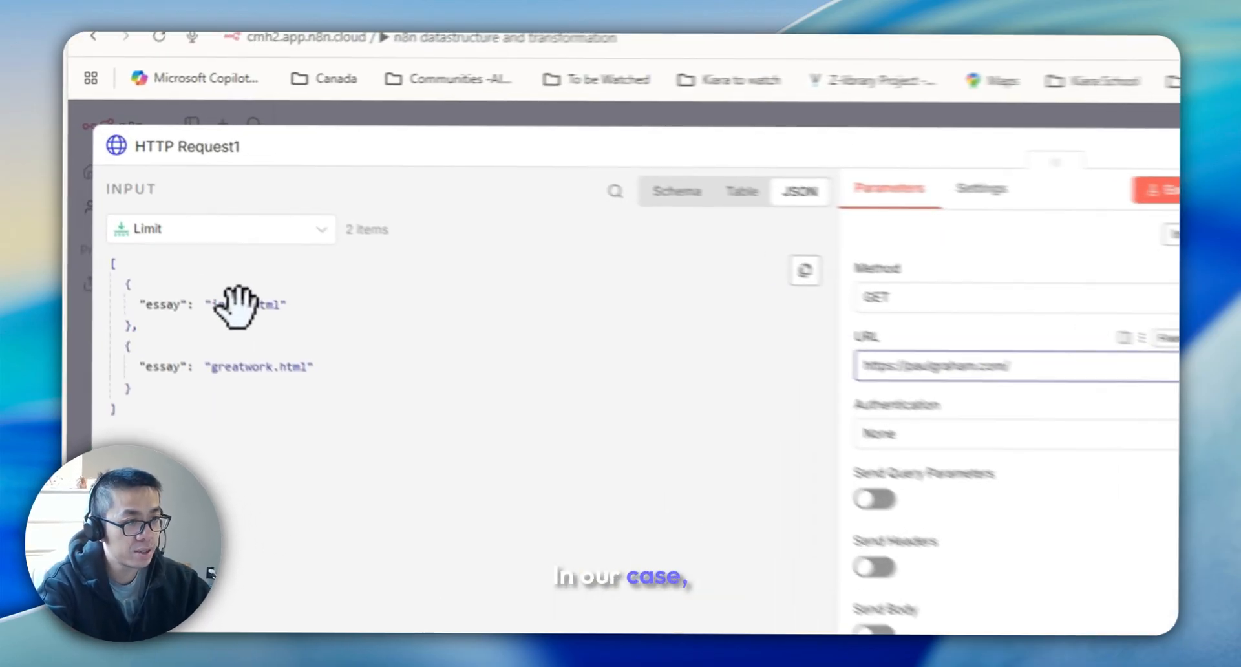
Append the essay field to the URL as the expression {{ $json.essay }}
drag(166, 217, 630, 257)
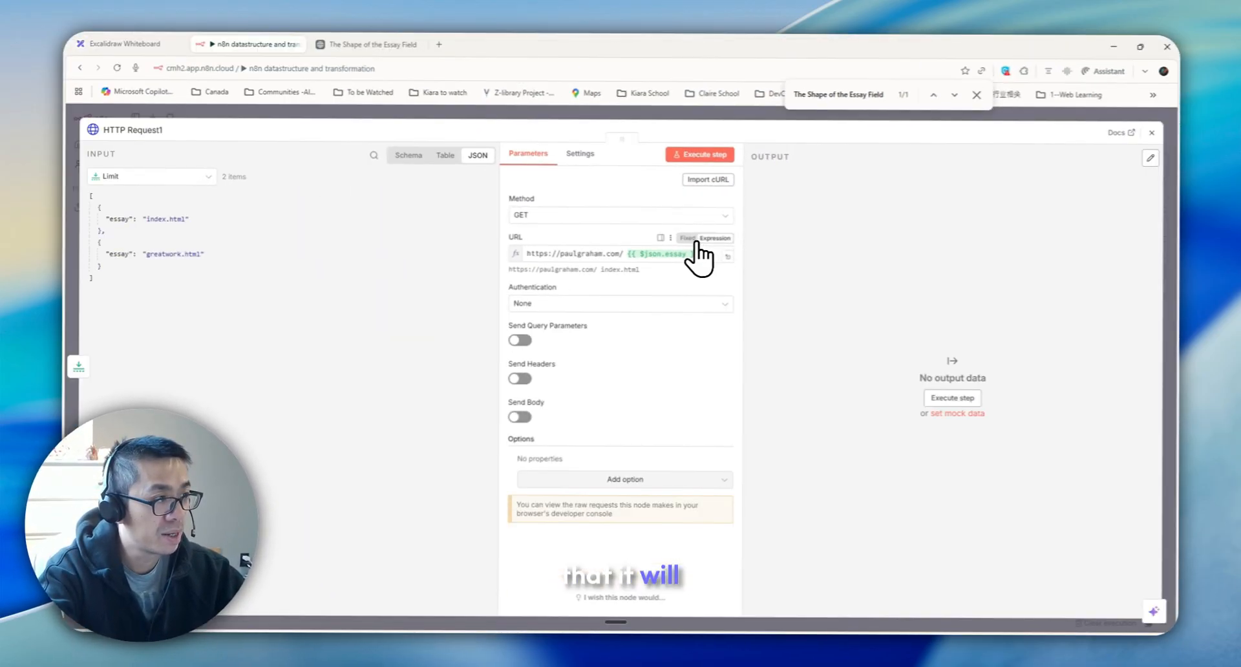
click(698, 262)
click(740, 261)
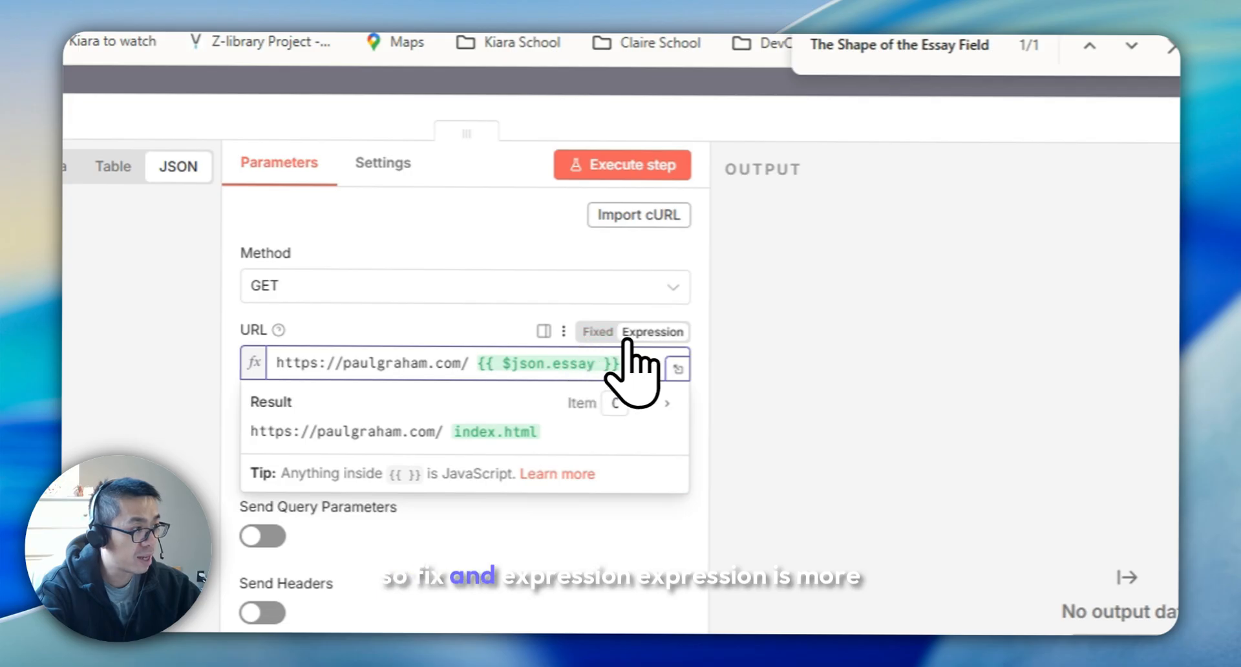
Run the HTTP Request node, remove the space before the {{ $json.essay }} expression in the URL, and run it again
click(647, 332)
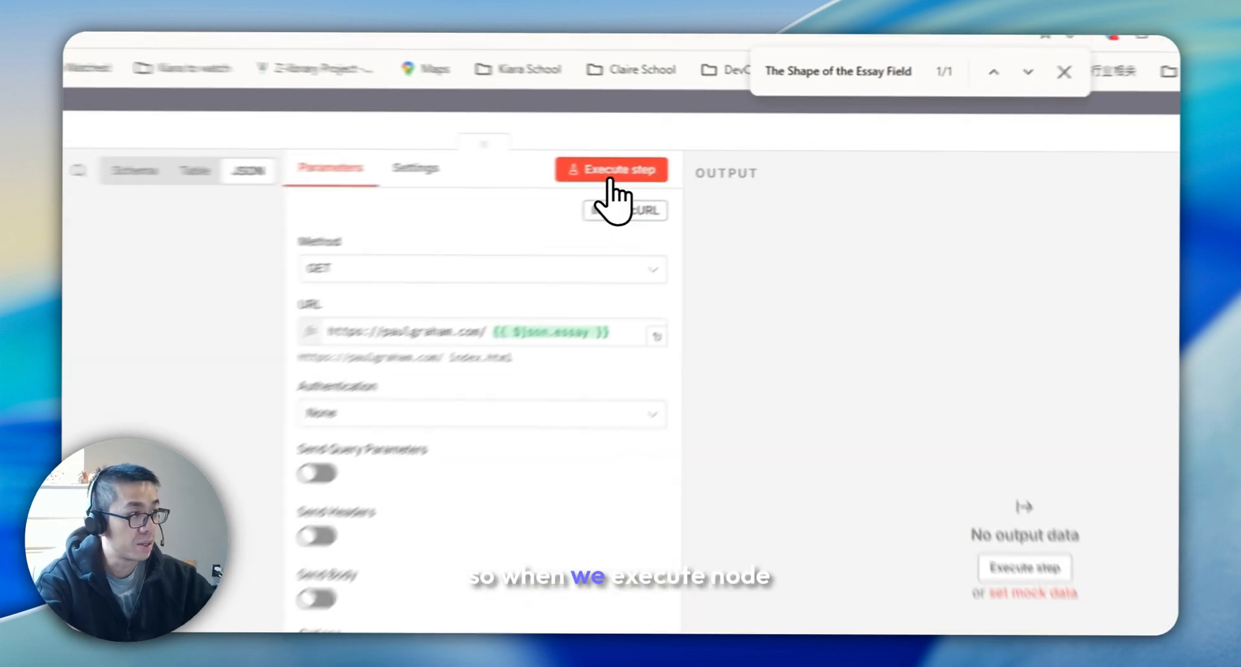
click(701, 155)
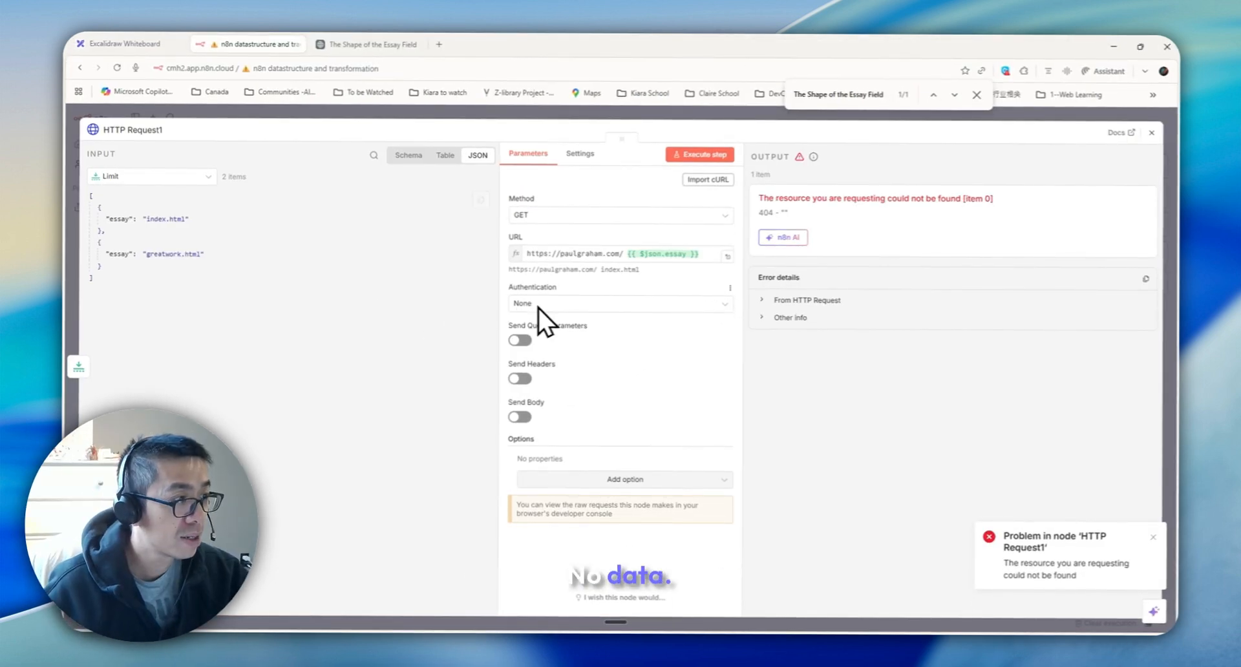
click(632, 254)
key(Left)
key(BackSpace)
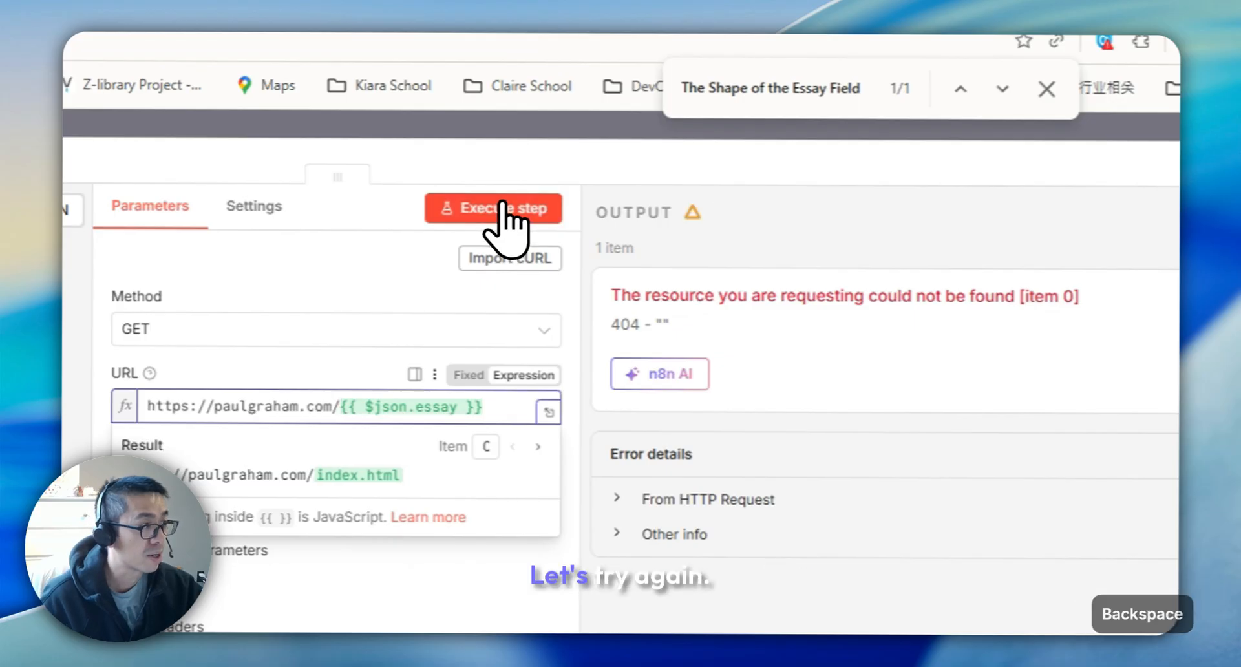
click(498, 209)
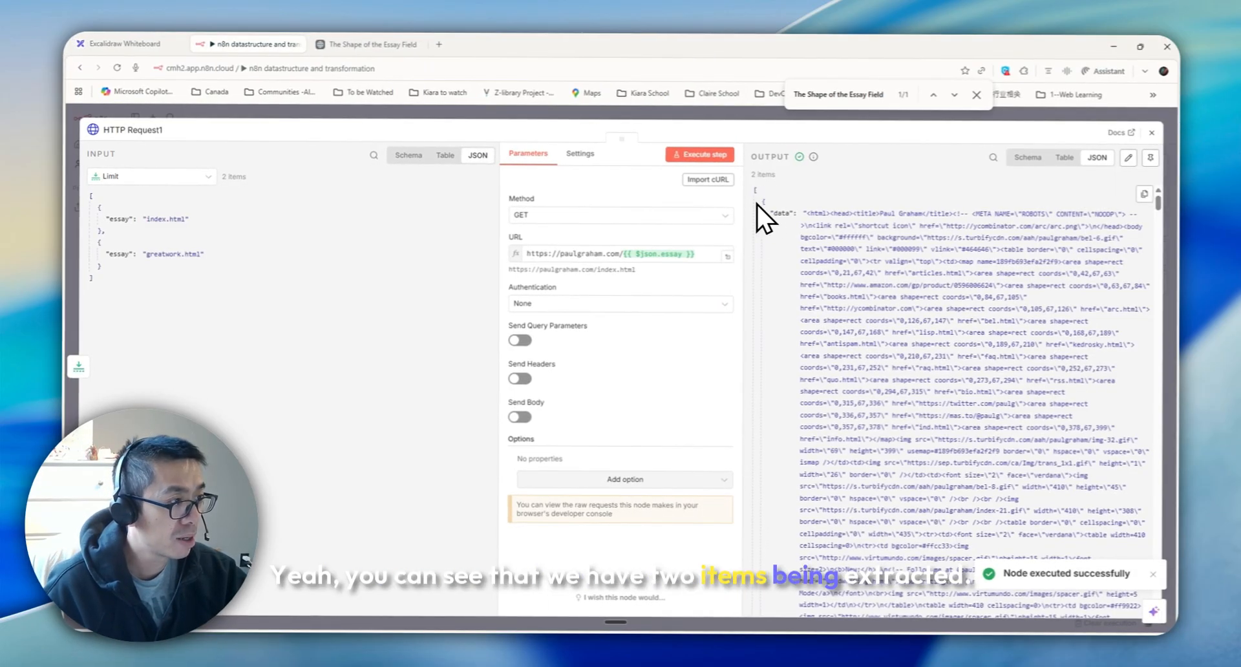
Examine the fetched essay HTML in the node output and compare it with the essay page in the other tab
scroll(873, 259, down, 5)
click(369, 45)
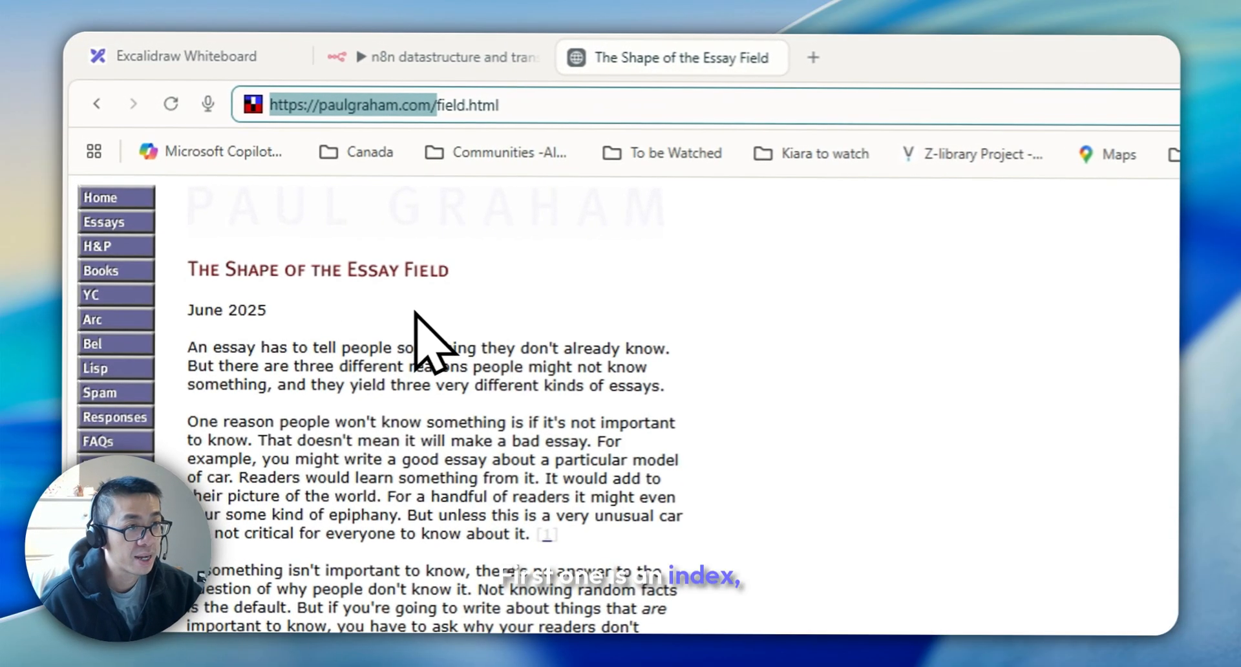
click(440, 57)
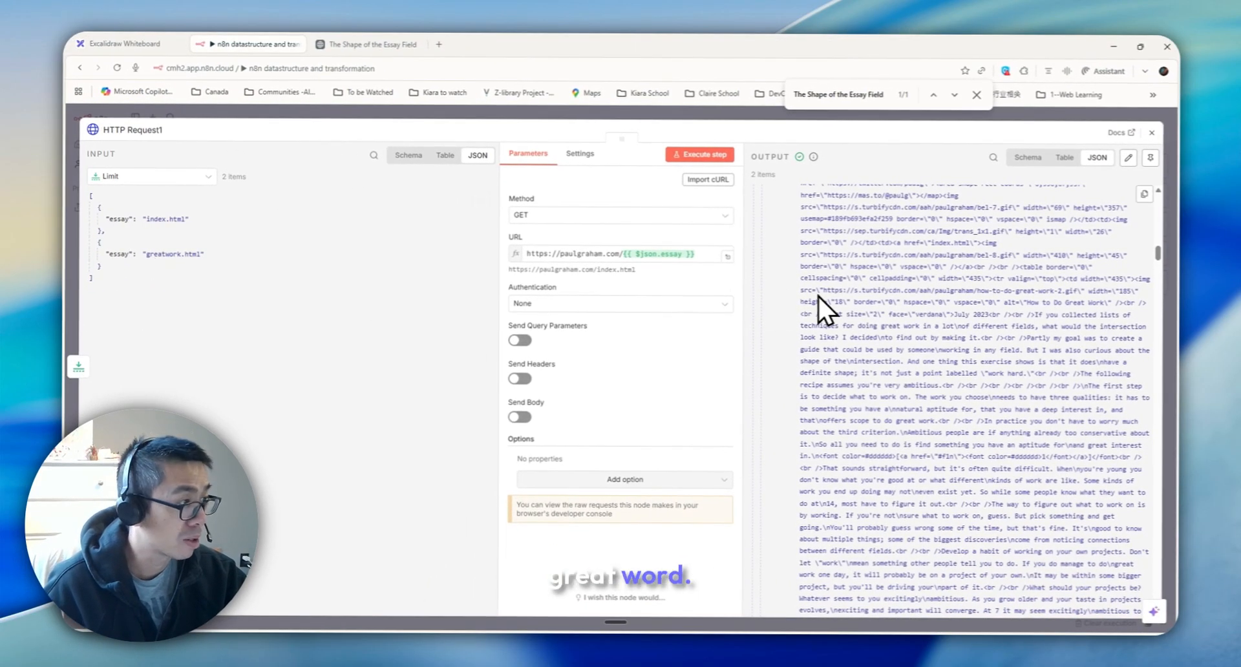
scroll(924, 311, down, 5)
drag(941, 305, 1018, 435)
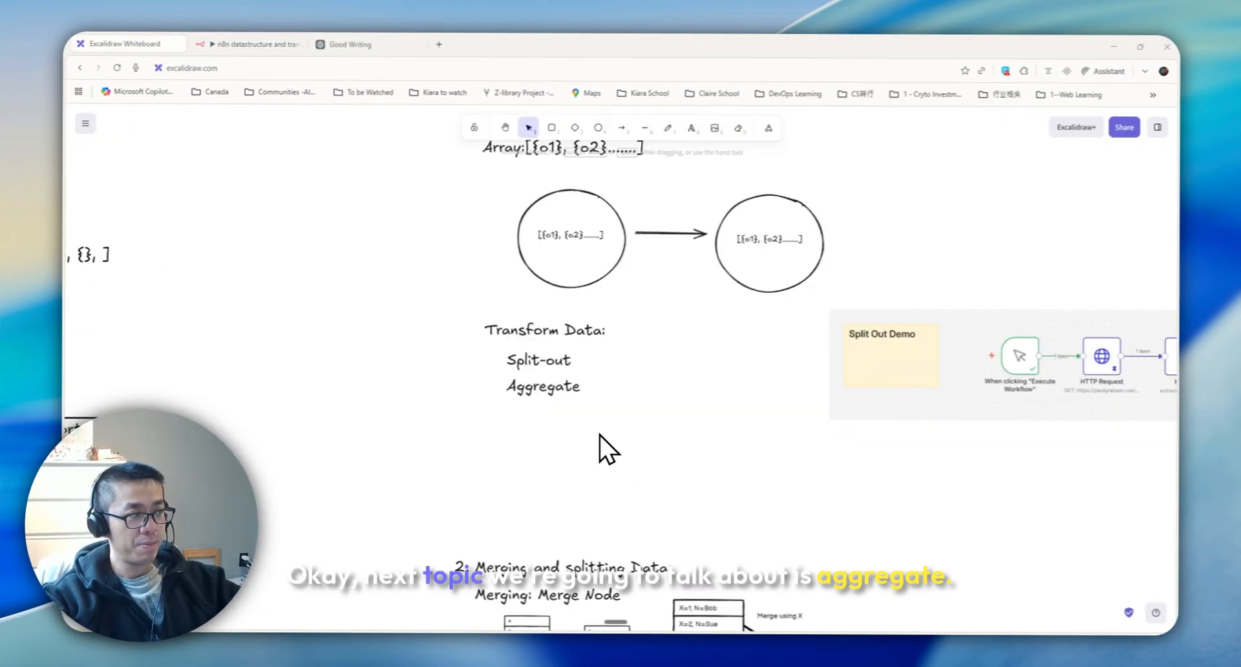
click(525, 388)
double_click(518, 388)
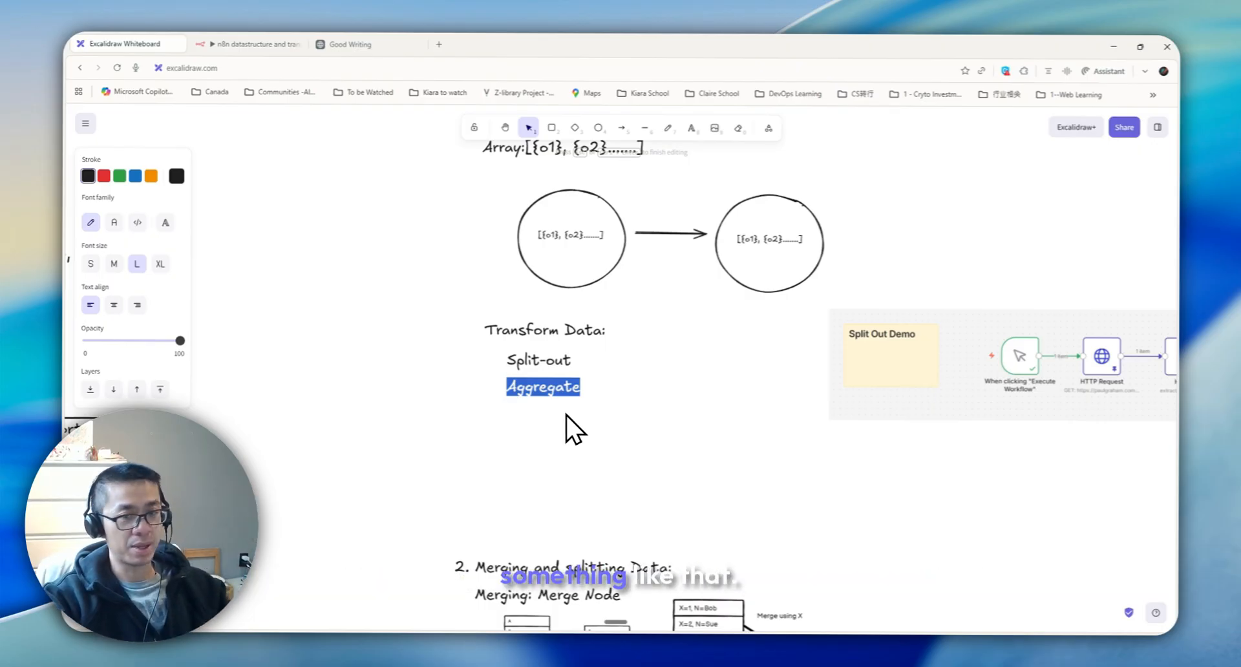
click(253, 44)
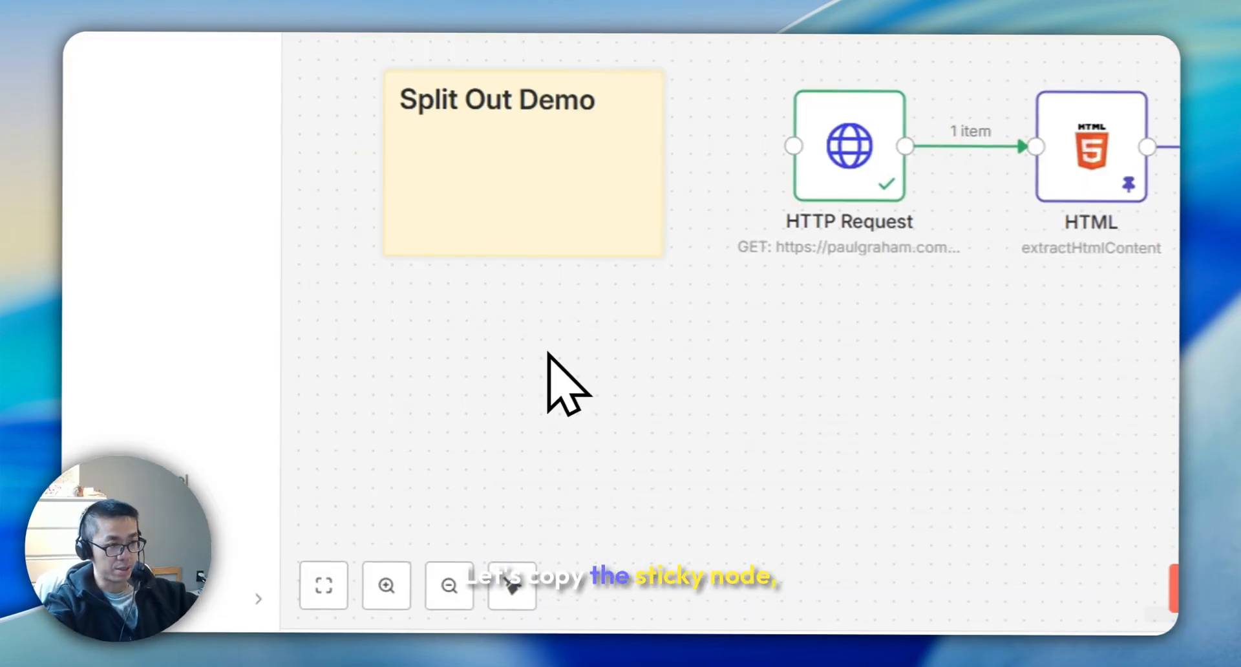
Paste a sticky note for an Aggregated Demo section and add a new HTTP Request node beside it
key(ctrl+v)
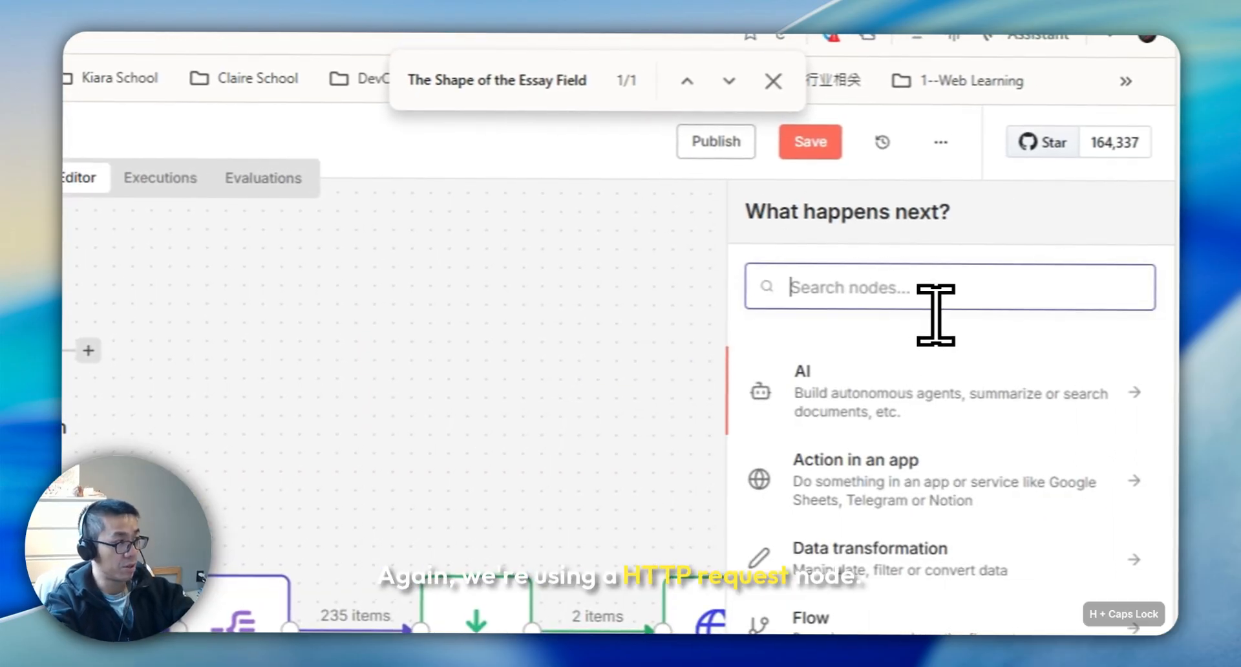
text(HTTP)
key(Return)
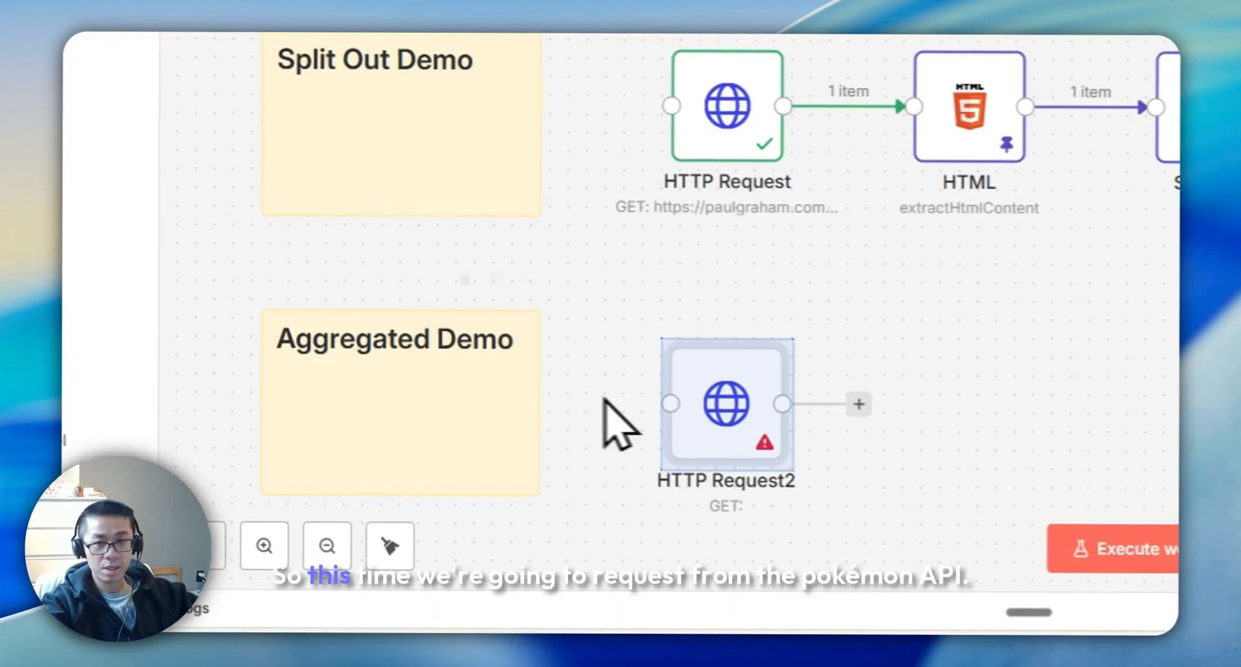
key(ctrl+c)
double_click(695, 414)
click(714, 231)
key(ctrl+v)
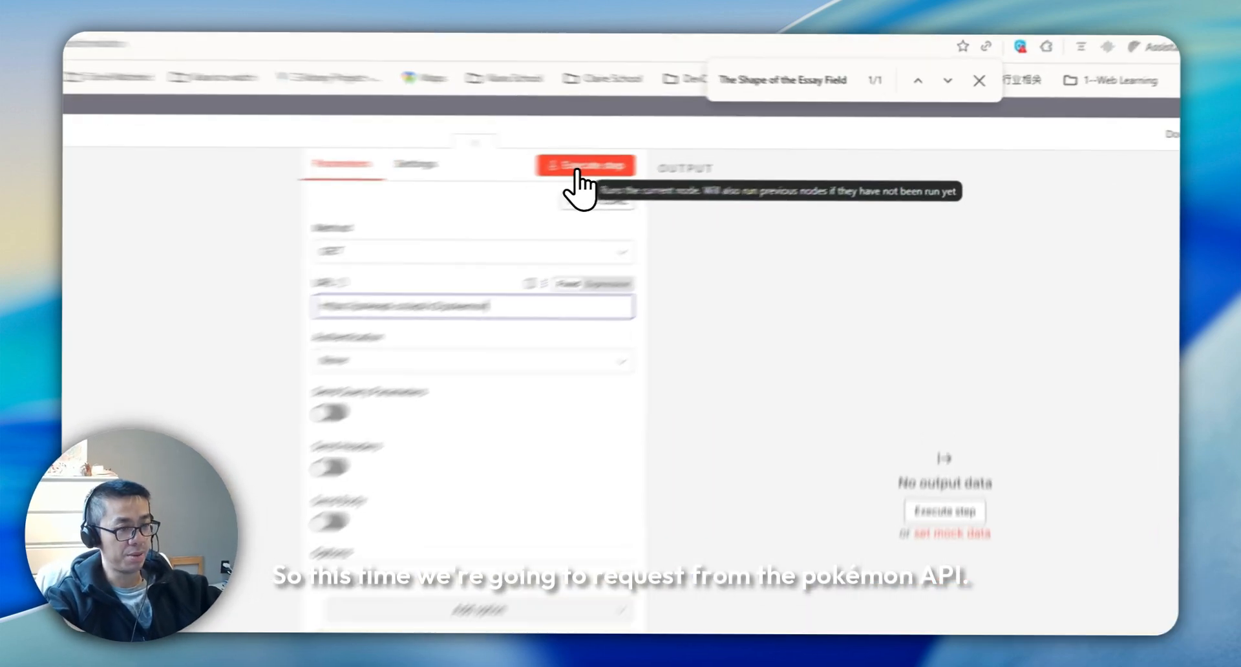
click(854, 37)
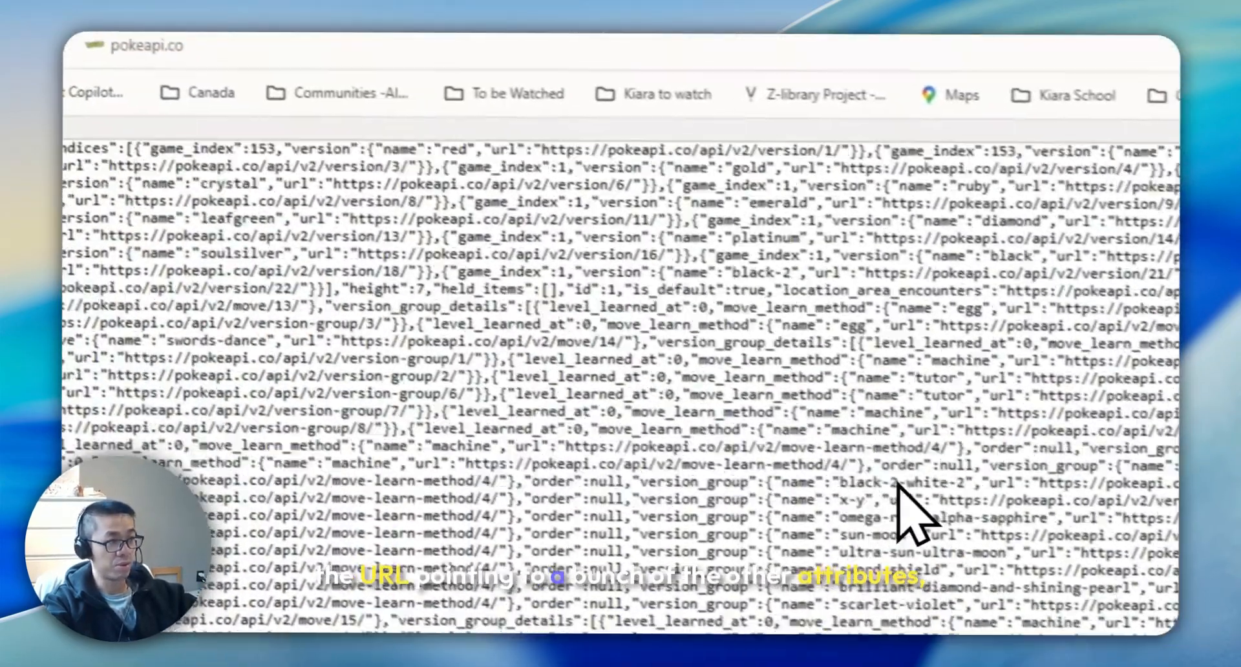
Examine the results list in the Pokémon API output, then close the node
scroll(416, 476, down, 5)
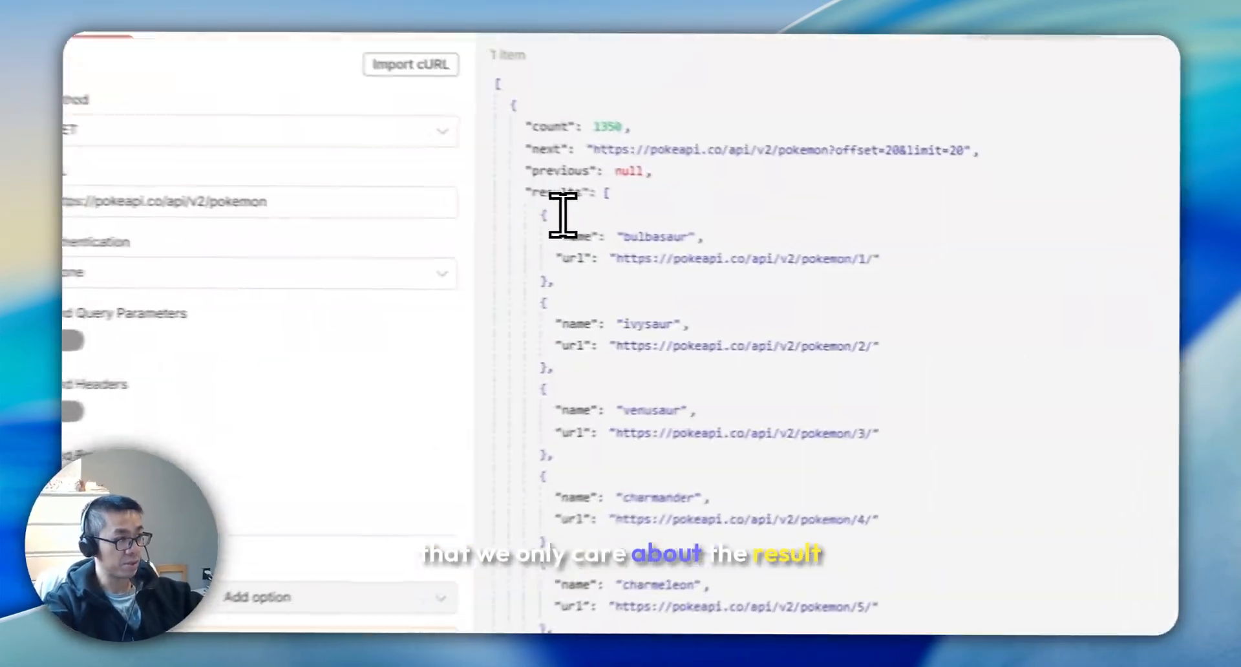
drag(771, 249, 883, 386)
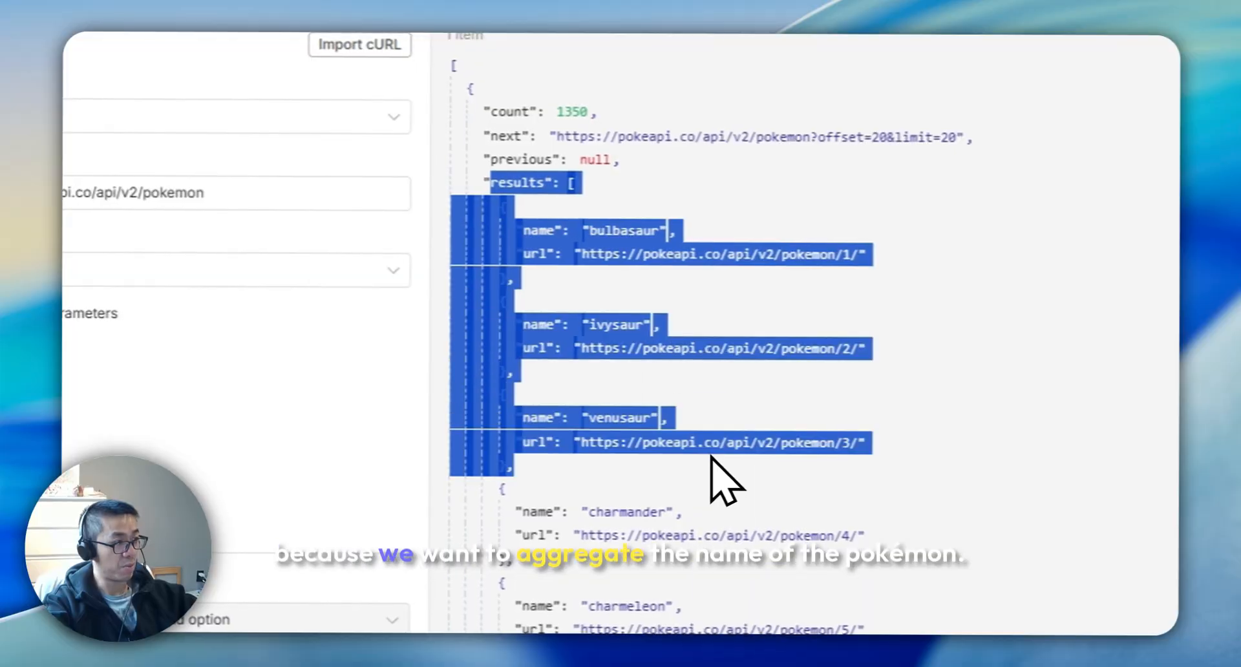
click(941, 386)
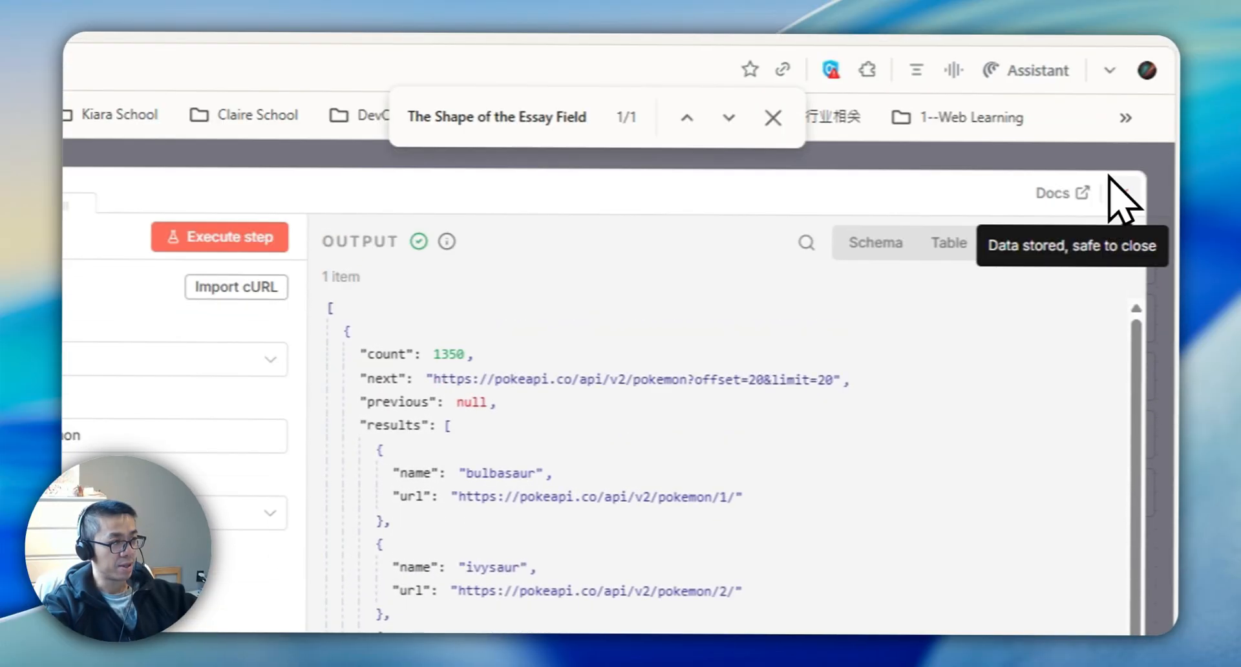
click(1115, 188)
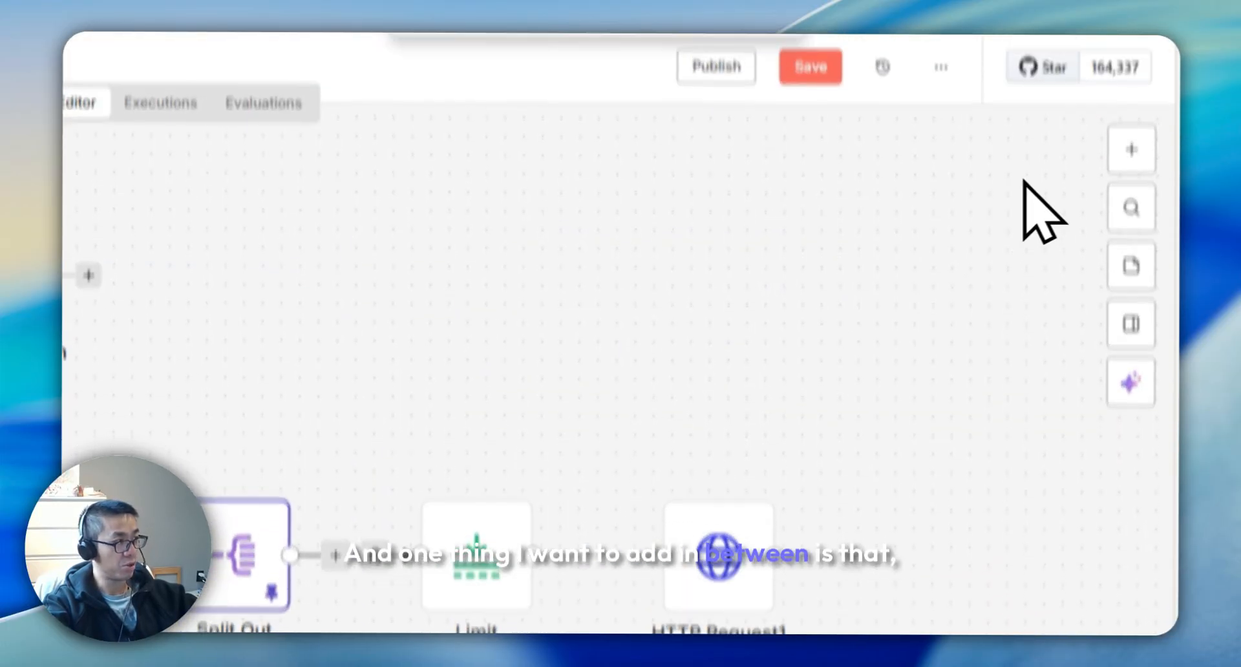
Add an Edit Fields node after the Pokémon HTTP Request that keeps only the results field
click(1131, 164)
text(ED)
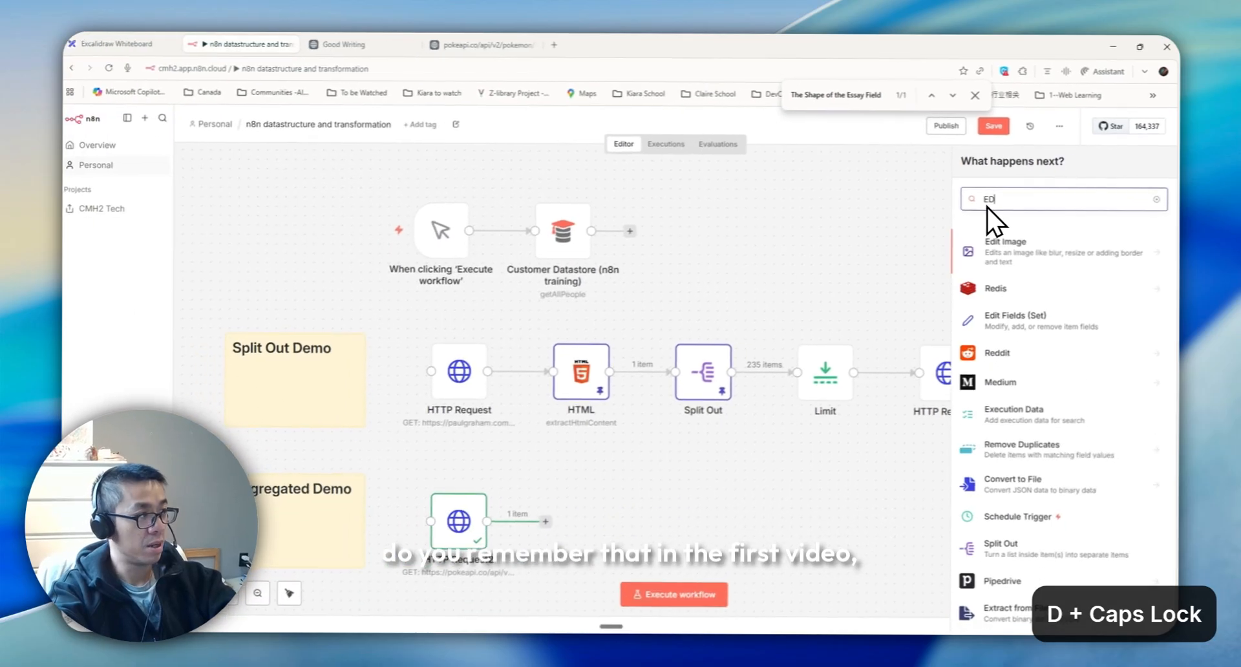
text(IT)
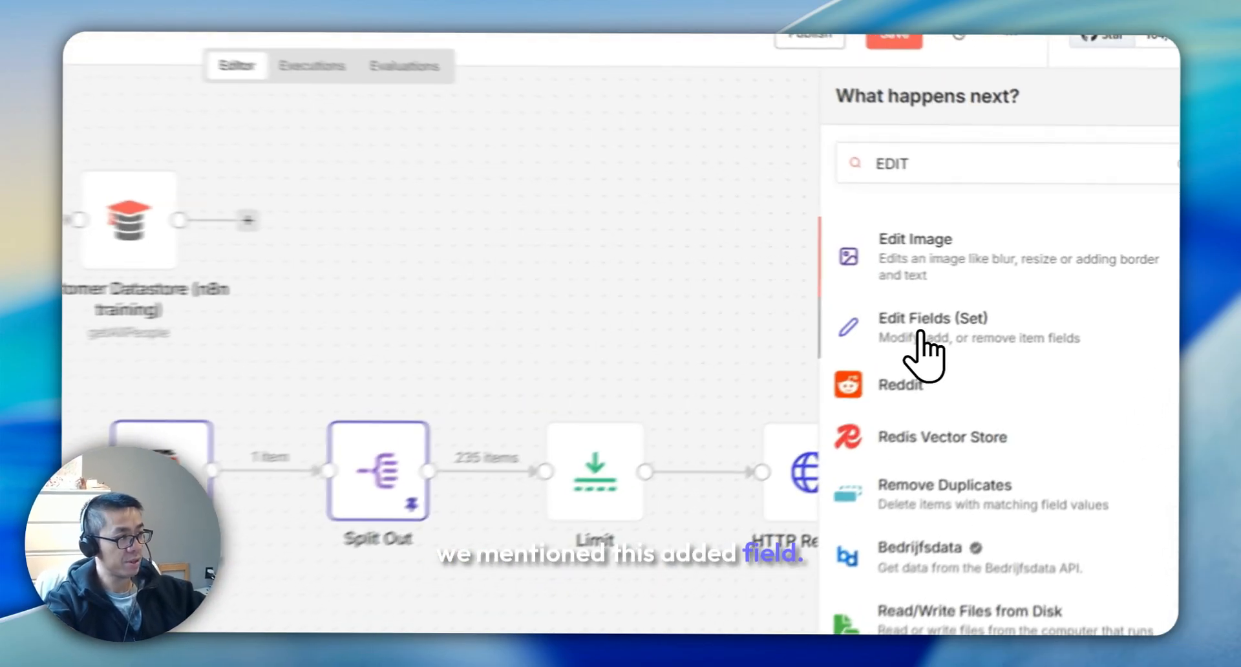
click(1010, 293)
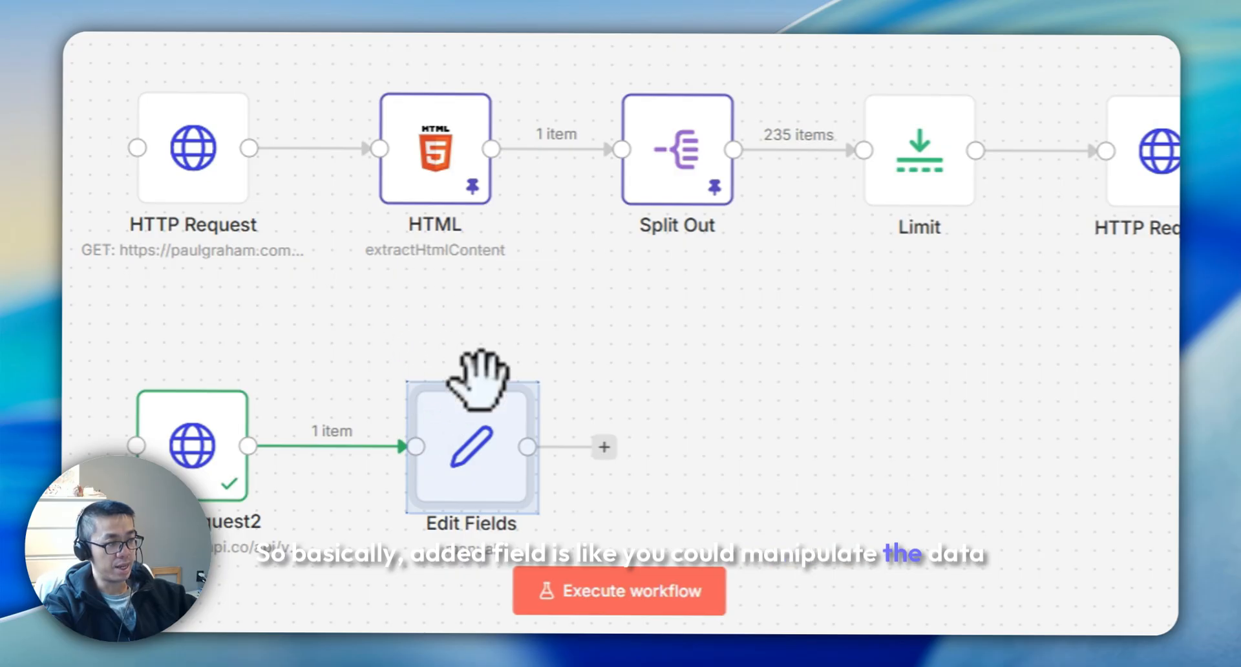
double_click(469, 453)
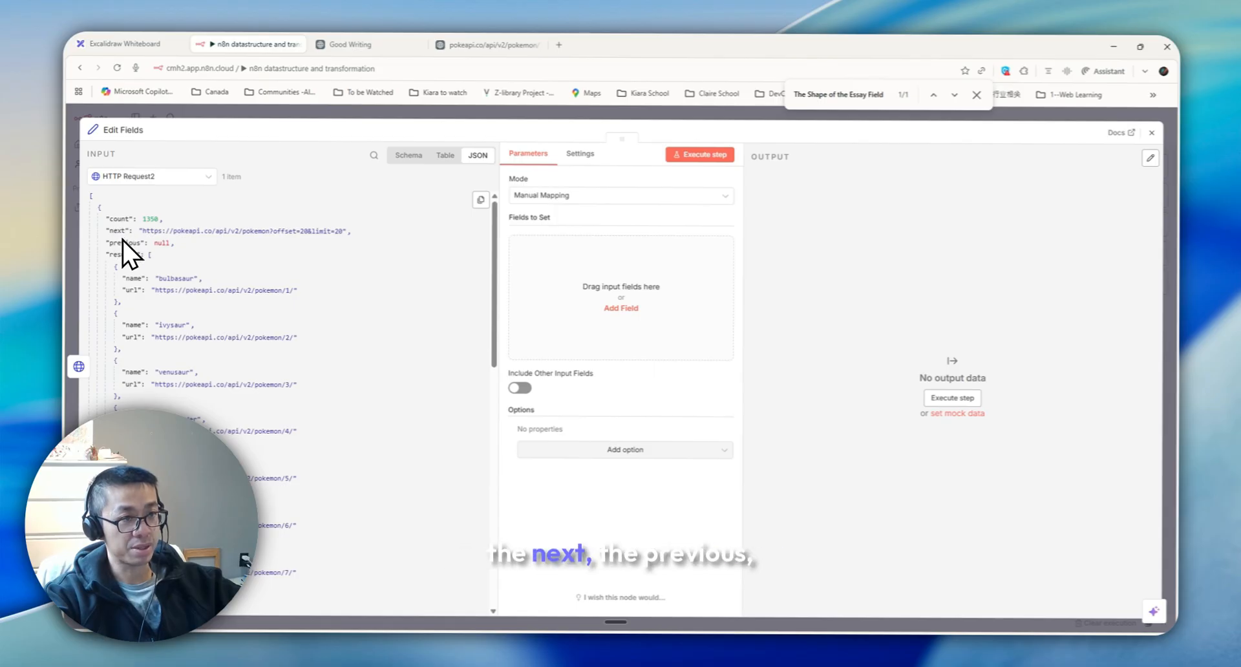
drag(123, 254, 562, 278)
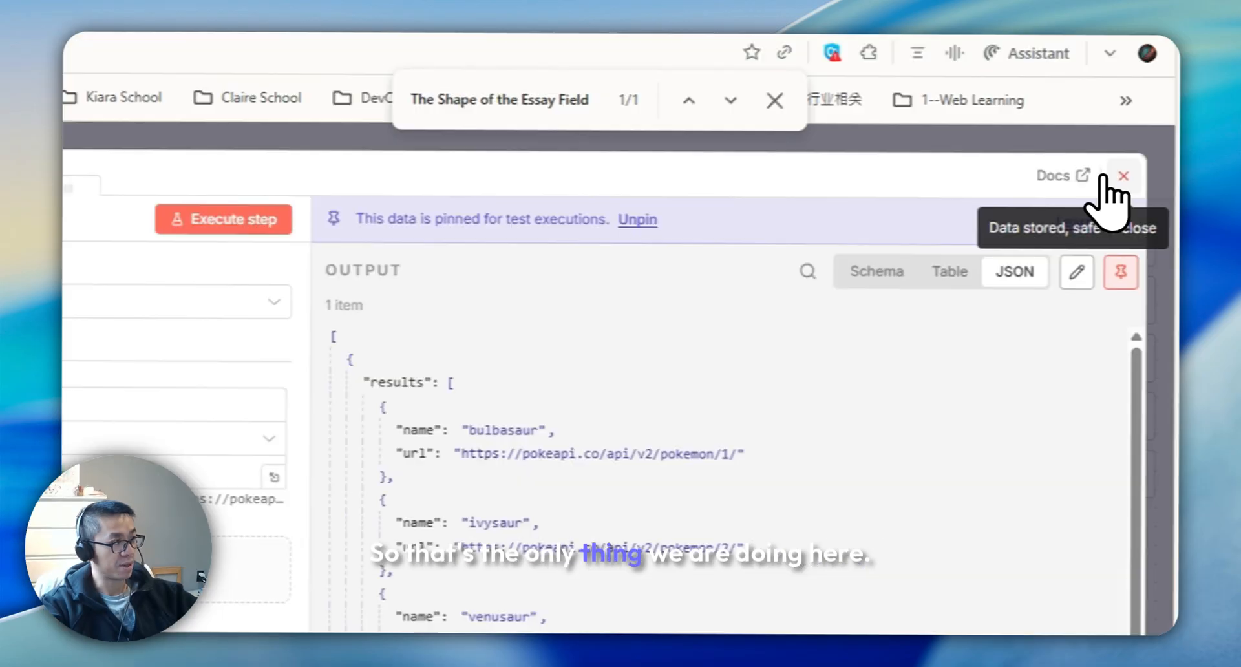
click(1152, 132)
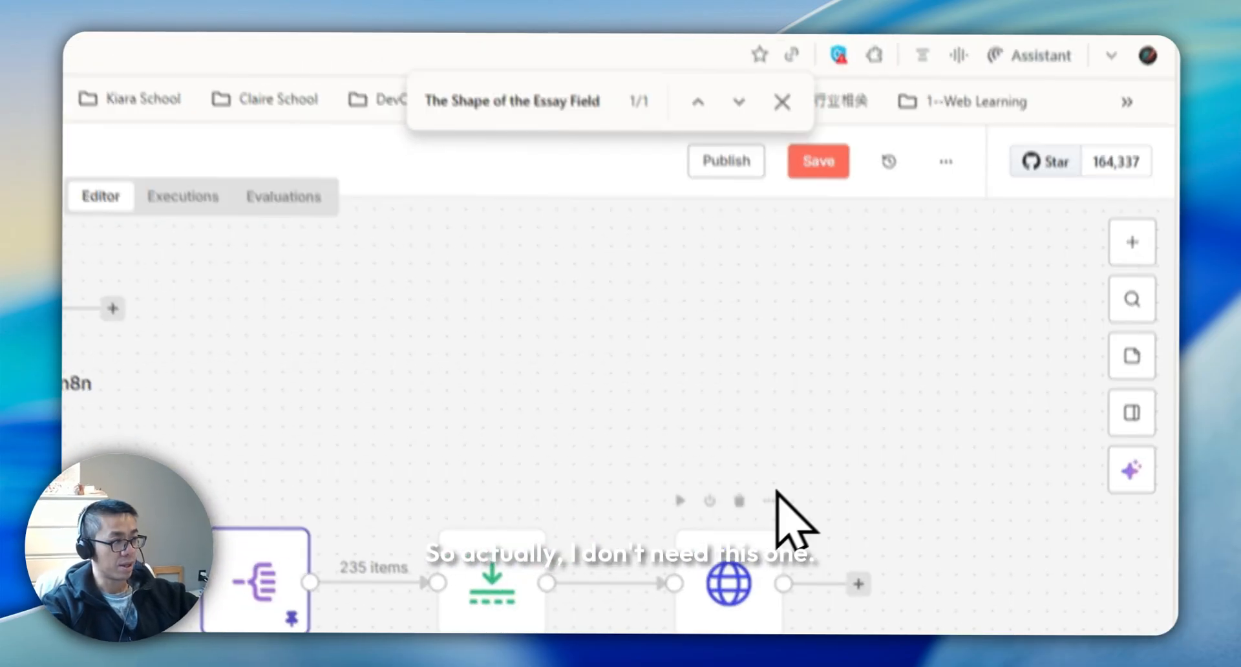
drag(679, 554, 449, 333)
key(Delete)
click(364, 388)
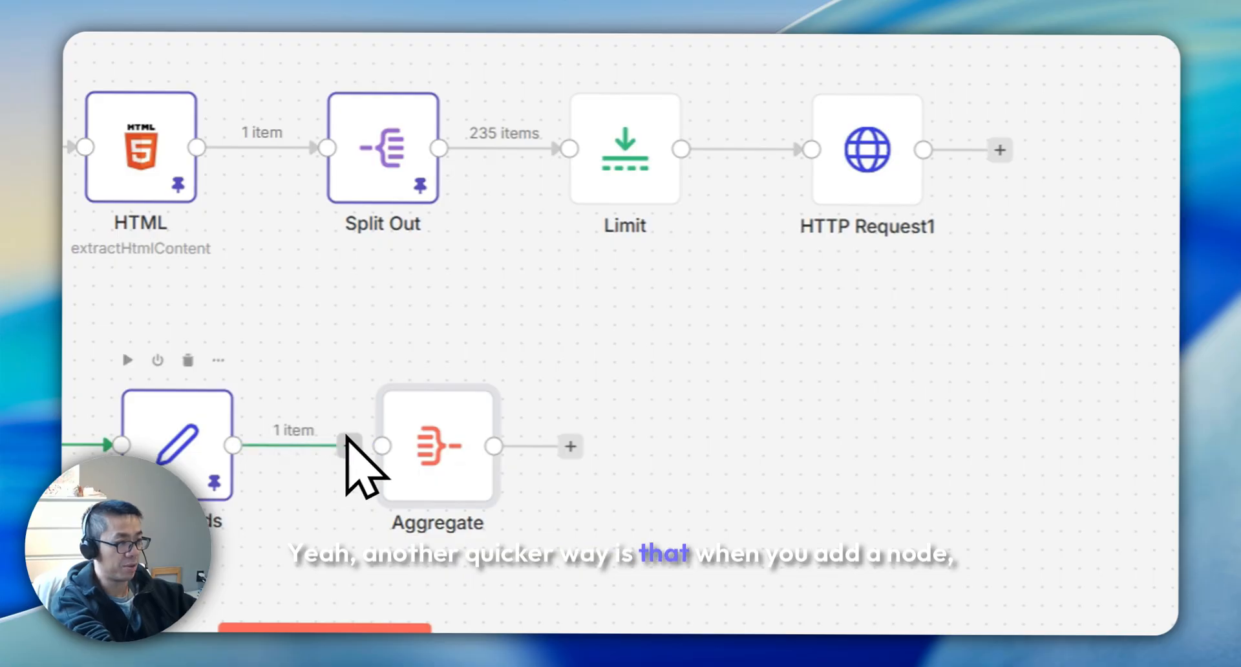
key(Delete)
click(346, 445)
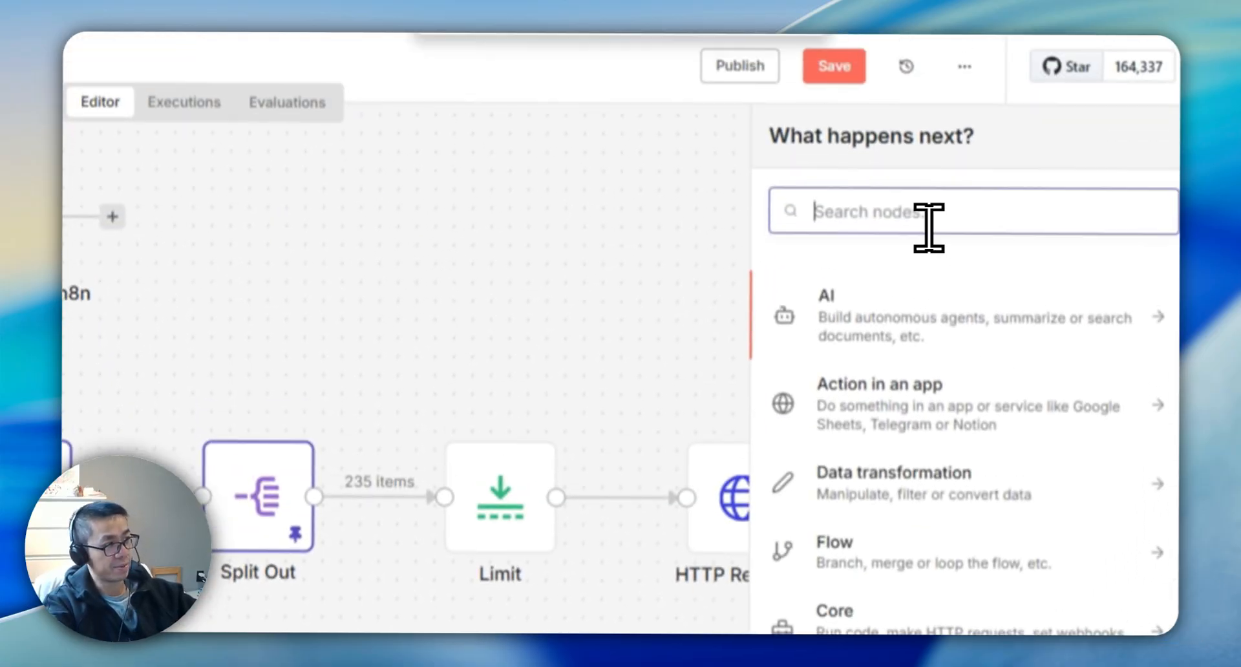
text(AGG)
click(885, 359)
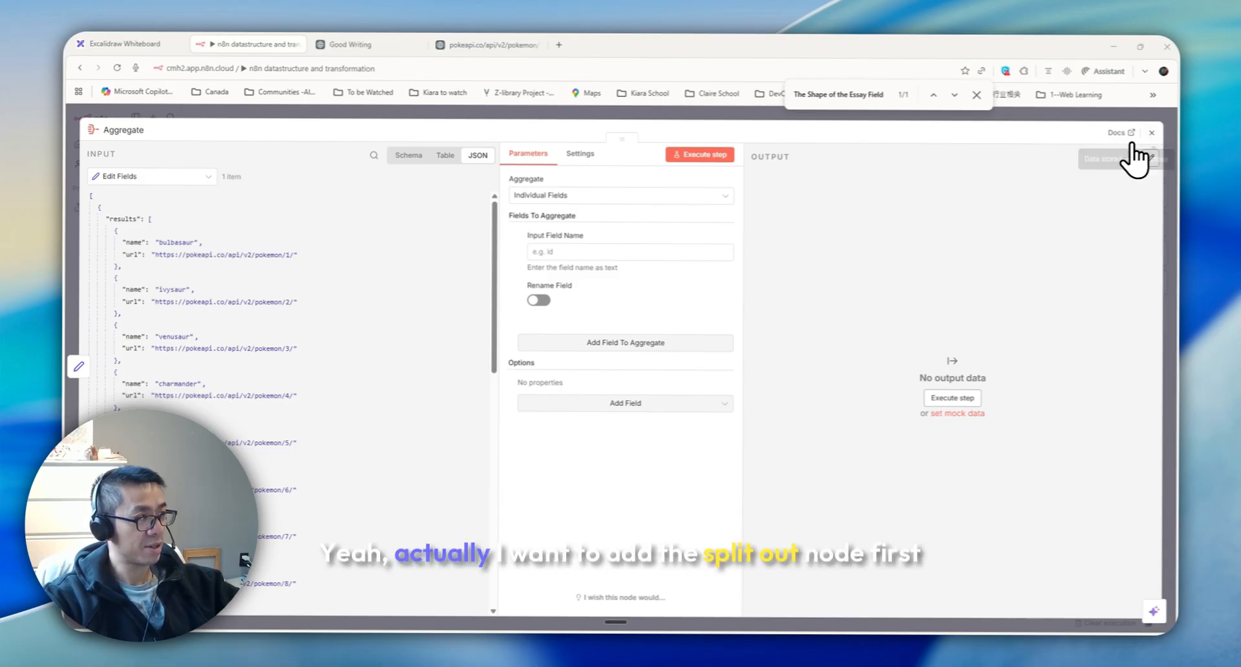
click(1152, 133)
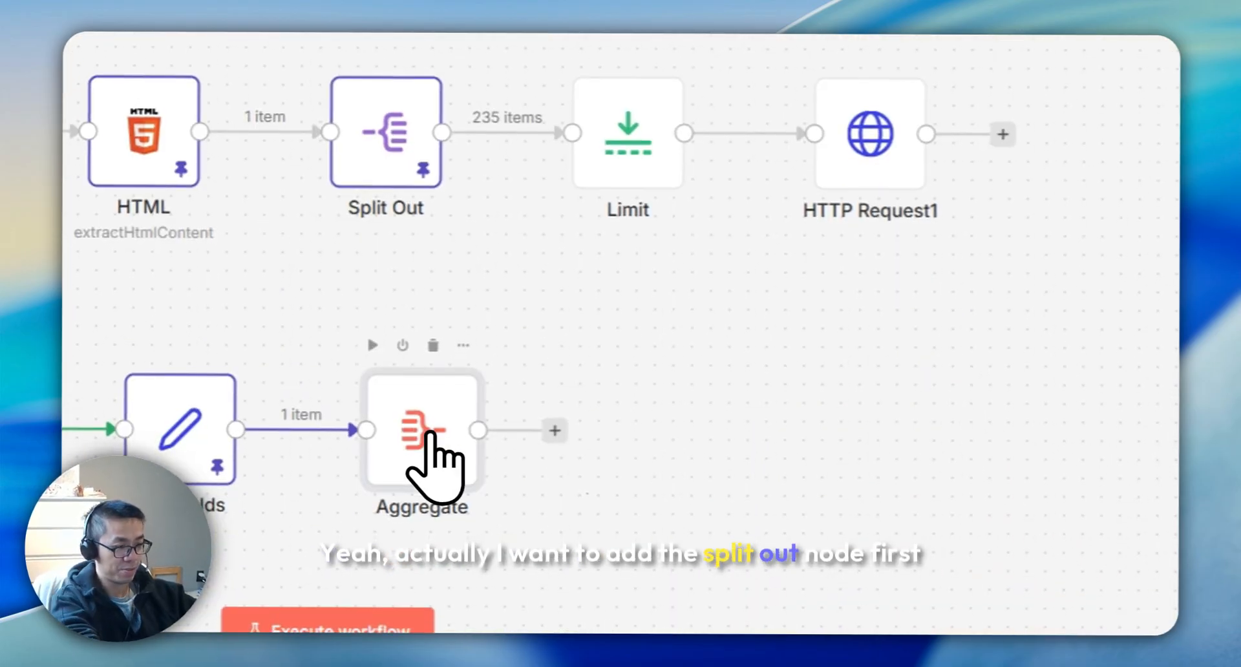
key(Delete)
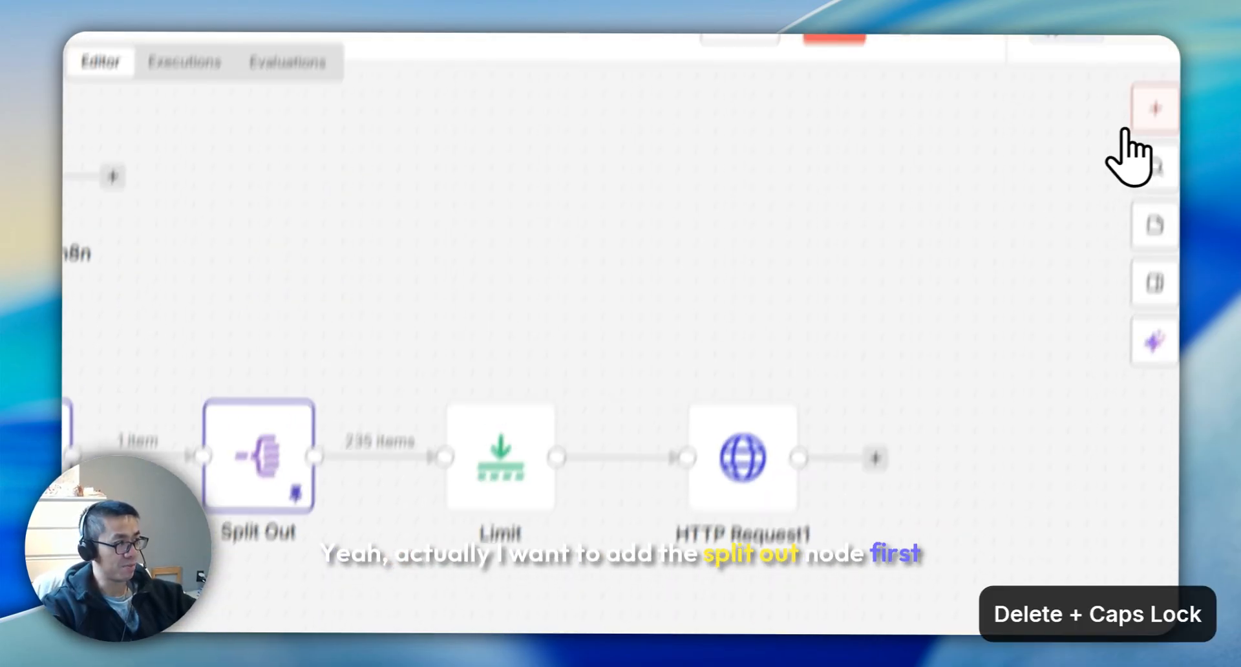
Add a Split Out node after Edit Fields that splits the results list into separate items
click(1129, 139)
text(S)
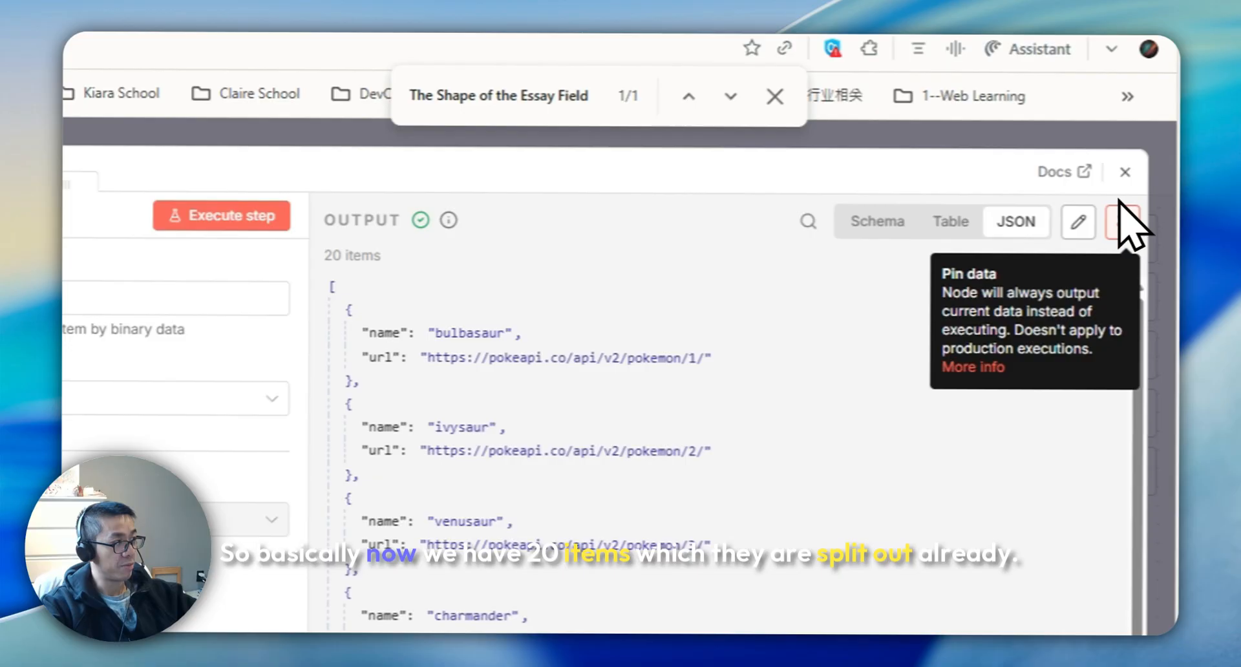
click(1123, 216)
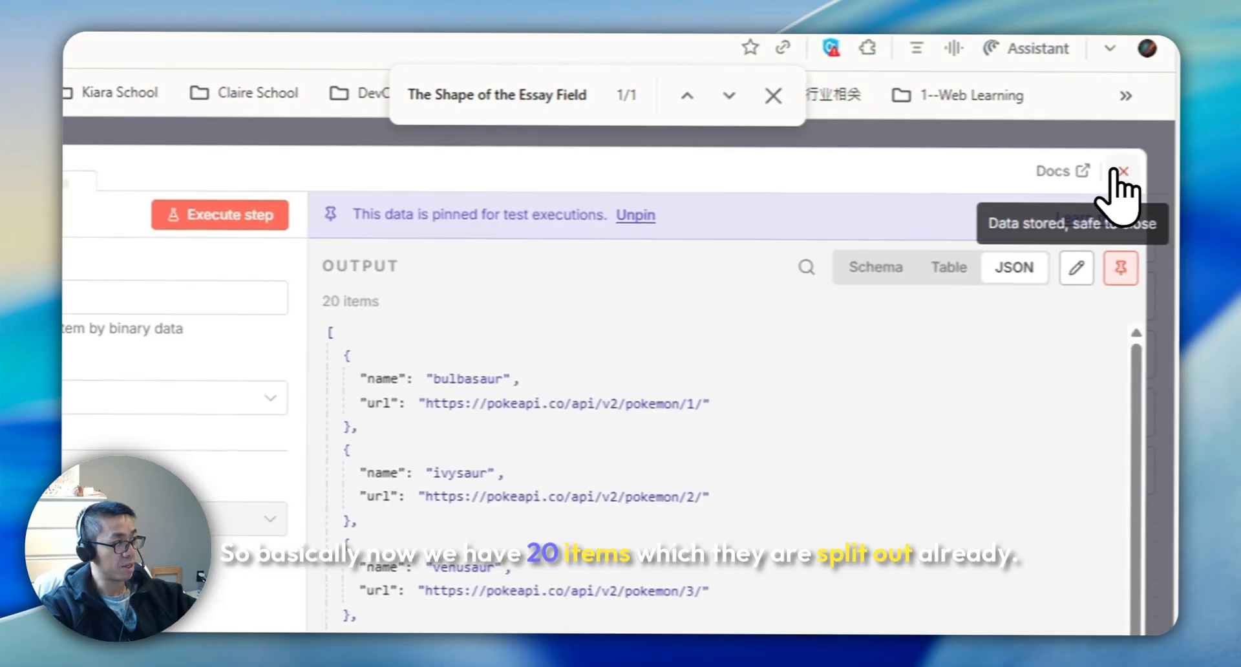
click(1125, 172)
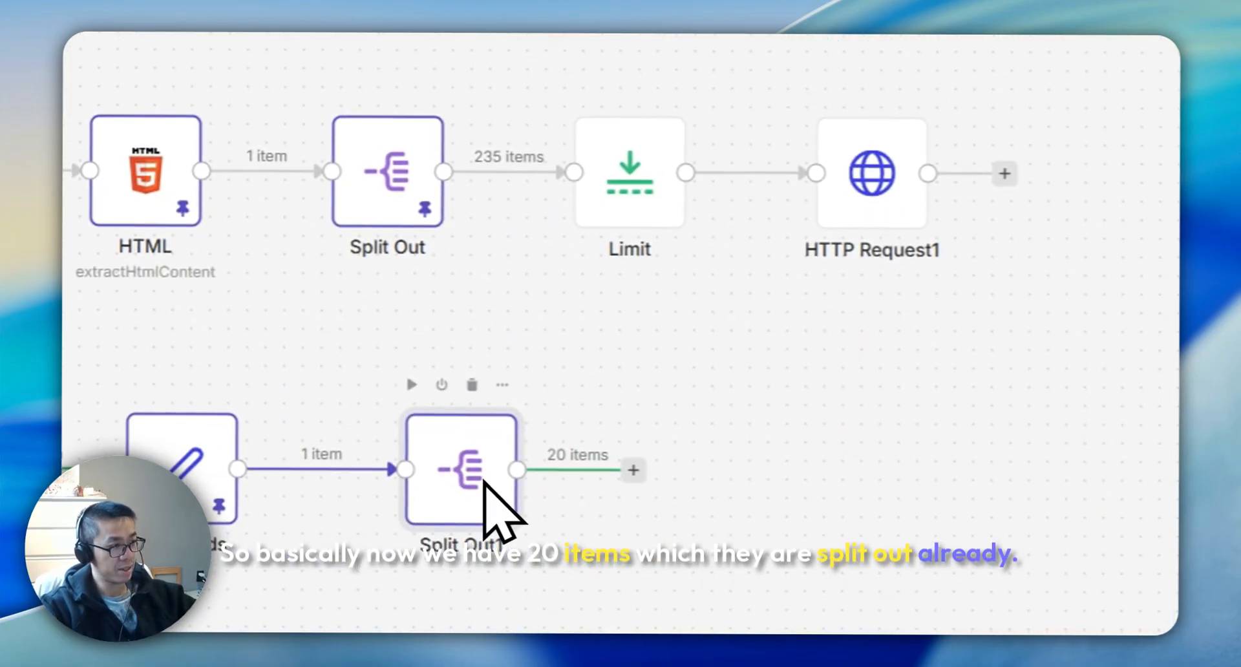
Add an Aggregate node after Split Out that aggregates the name and url fields, and execute it
click(1107, 171)
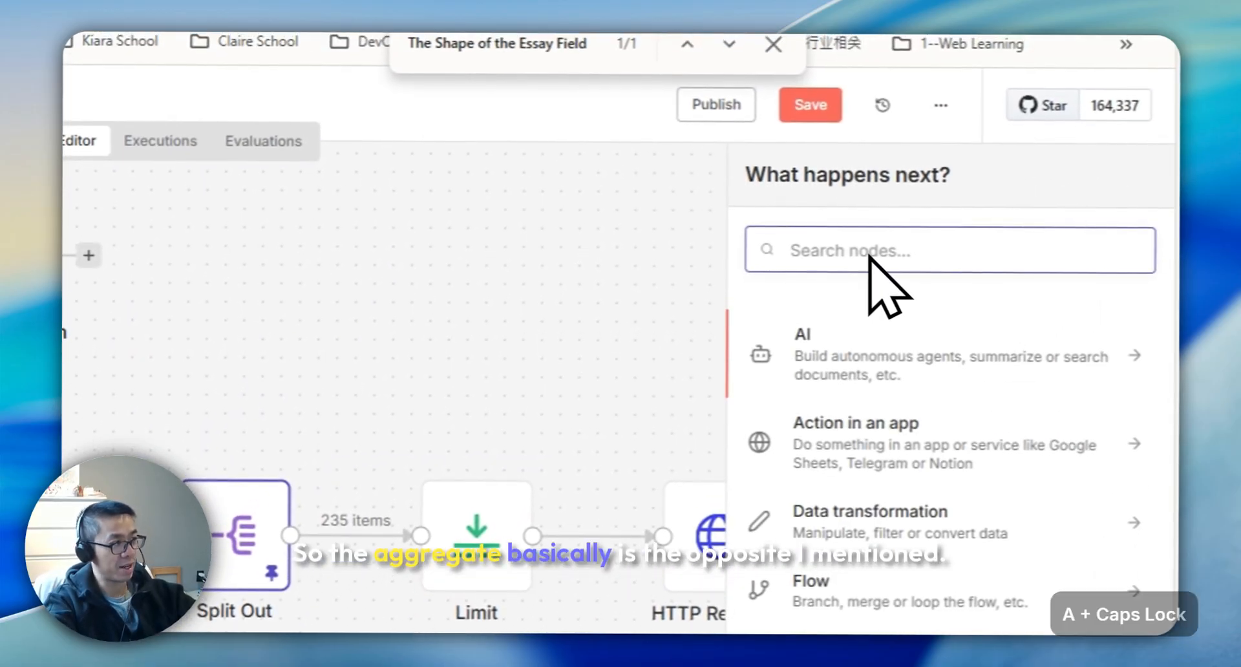
text(AGG)
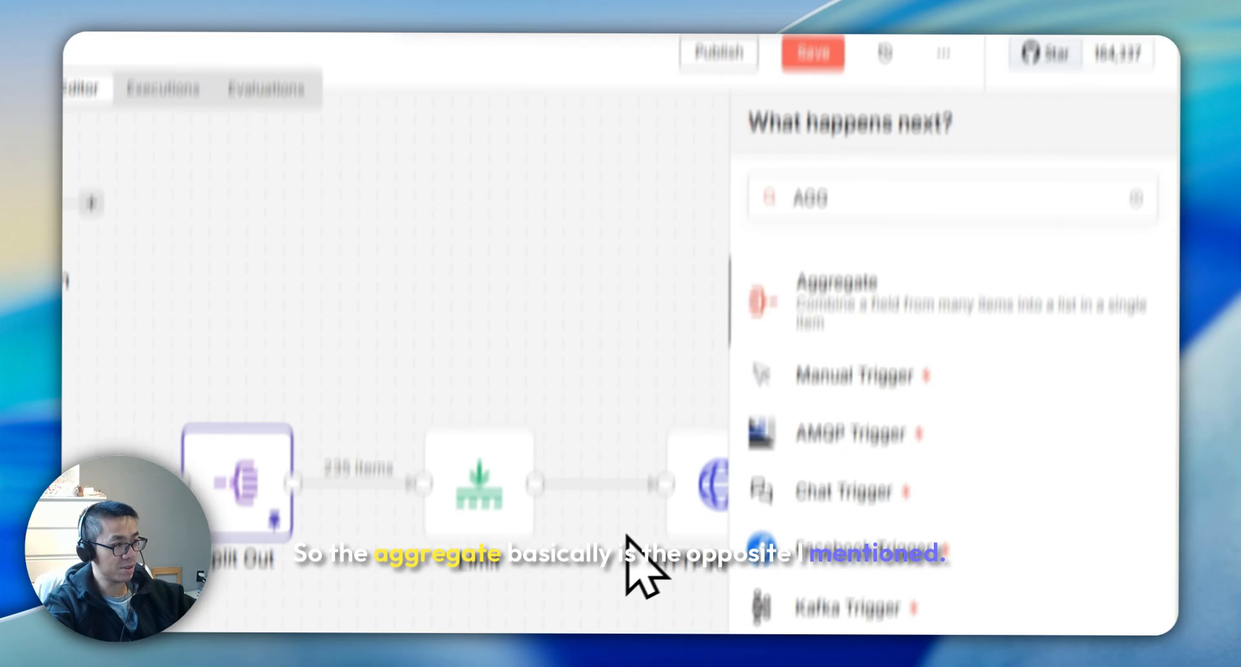
key(Return)
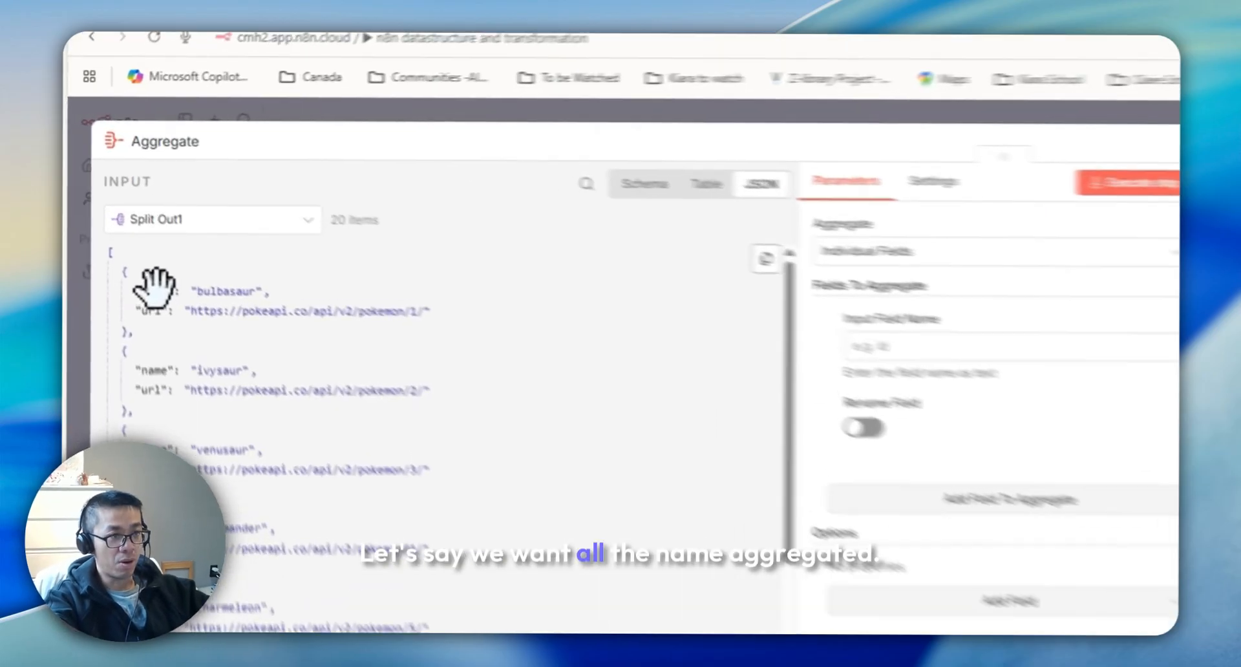
drag(116, 218, 566, 250)
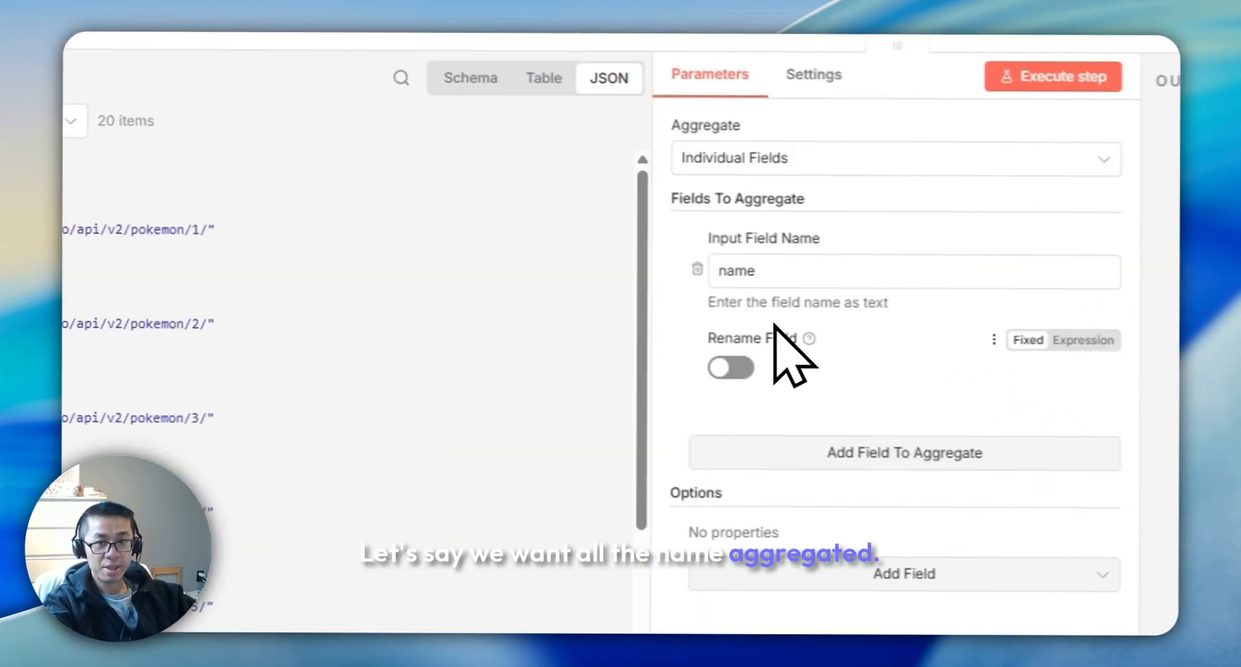
click(878, 451)
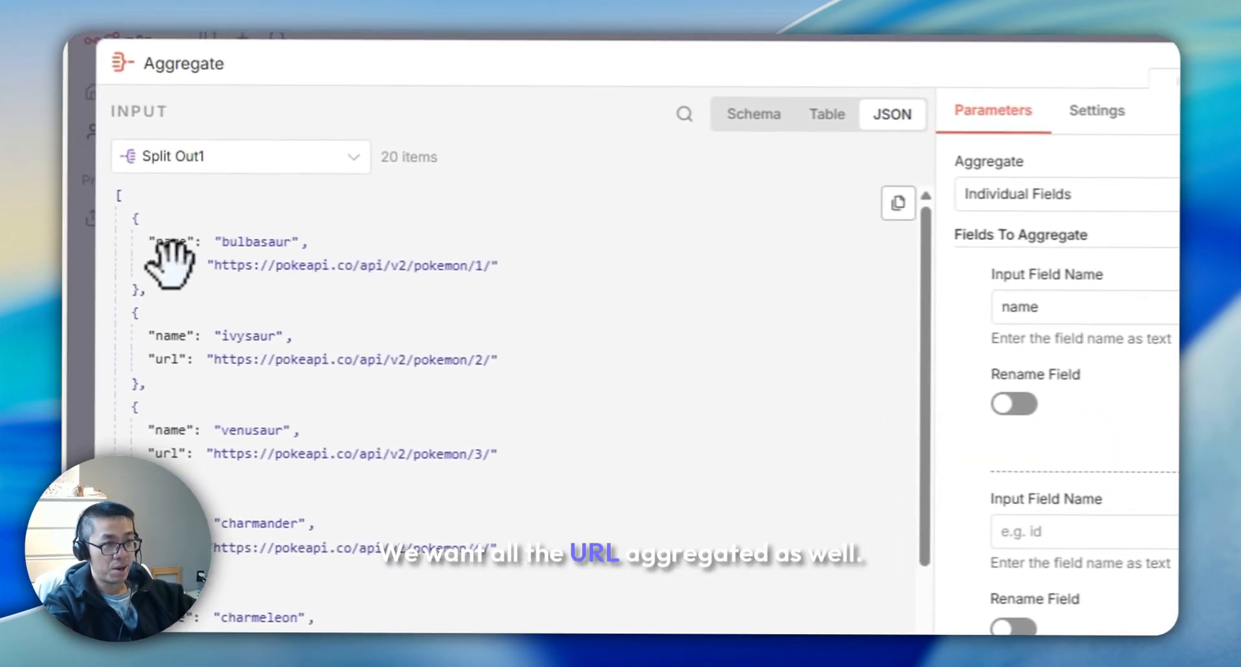
drag(169, 265, 1047, 540)
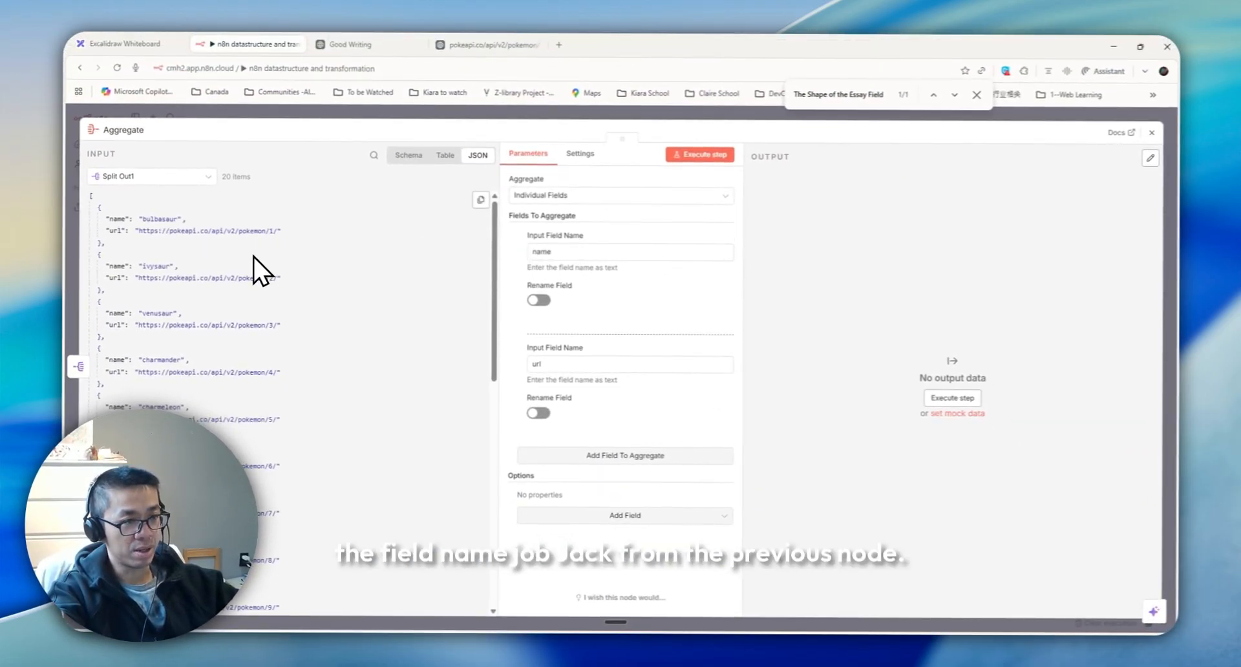
click(173, 177)
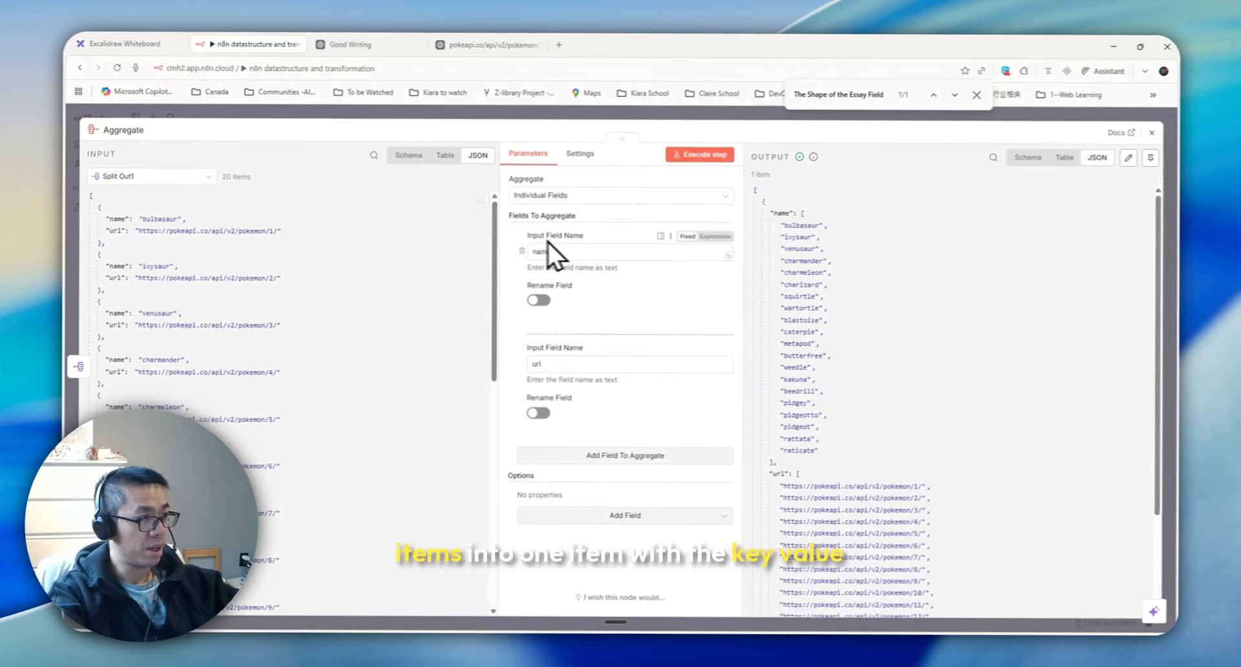
double_click(780, 213)
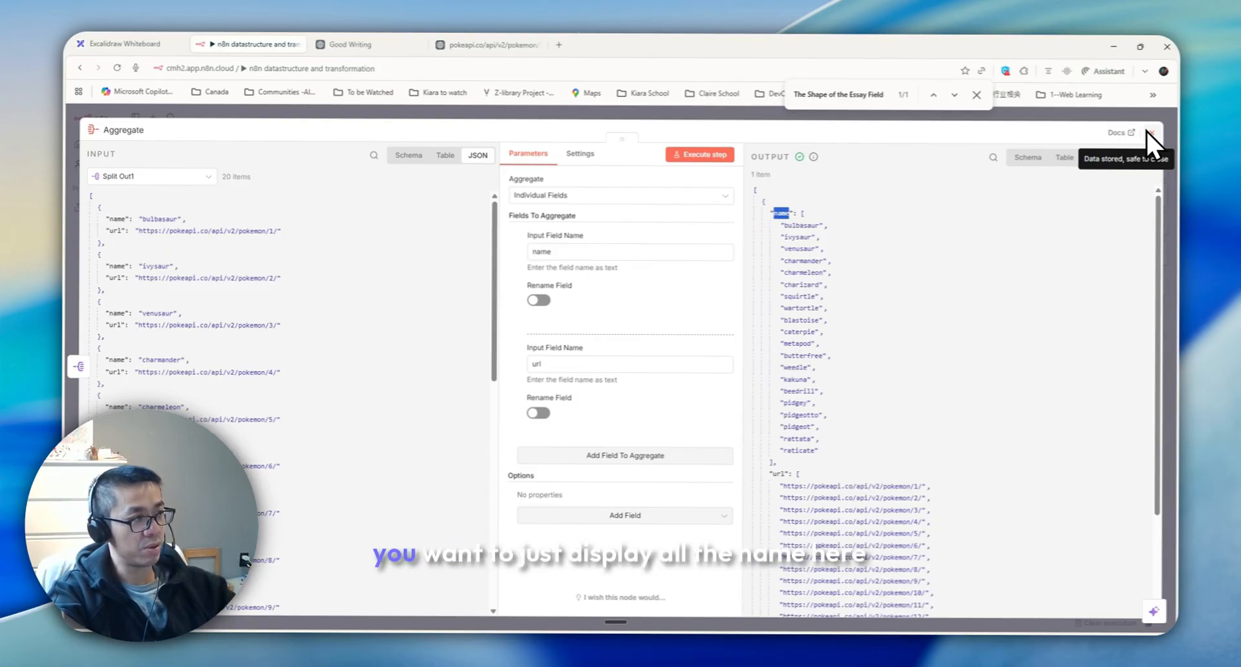
Examine the aggregated name list in the Aggregate output and the merging section of the whiteboard
drag(784, 226, 792, 225)
drag(649, 223, 660, 611)
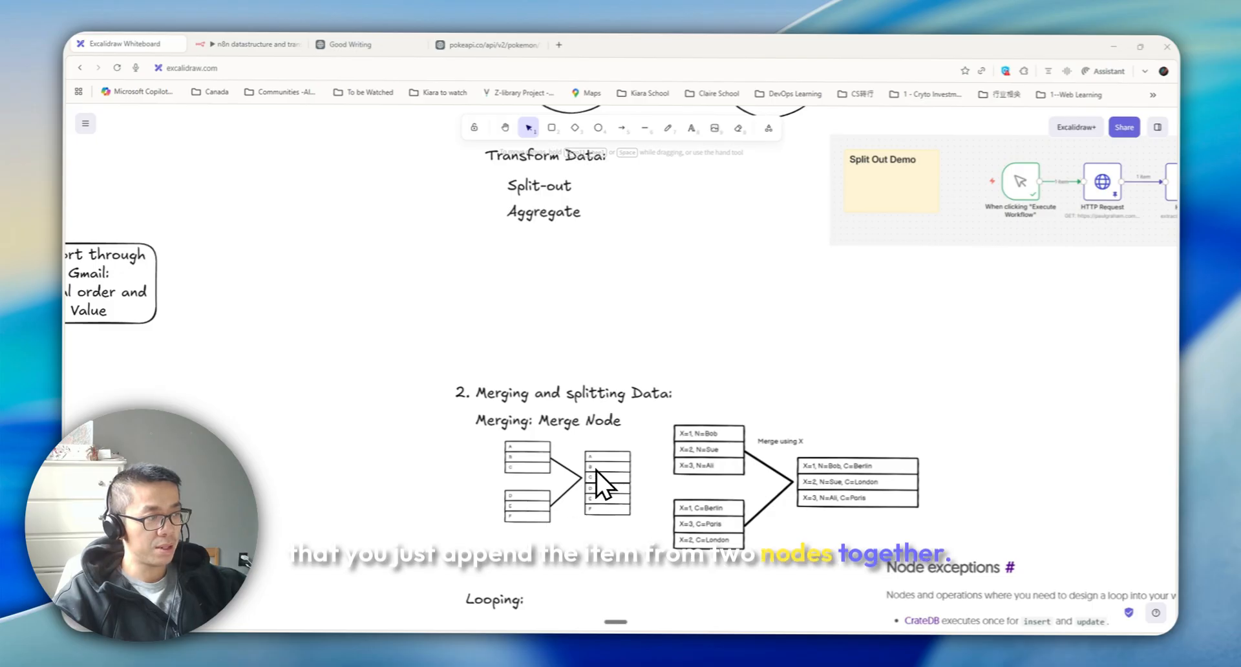
scroll(596, 471, up, 2)
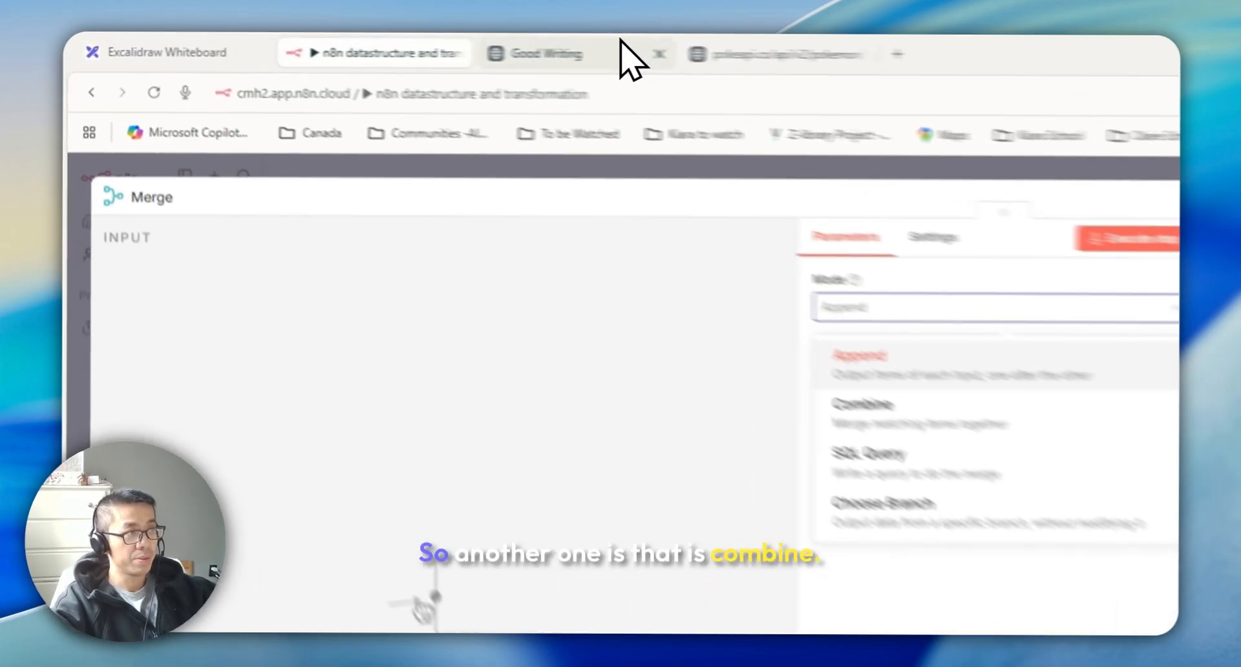
click(144, 44)
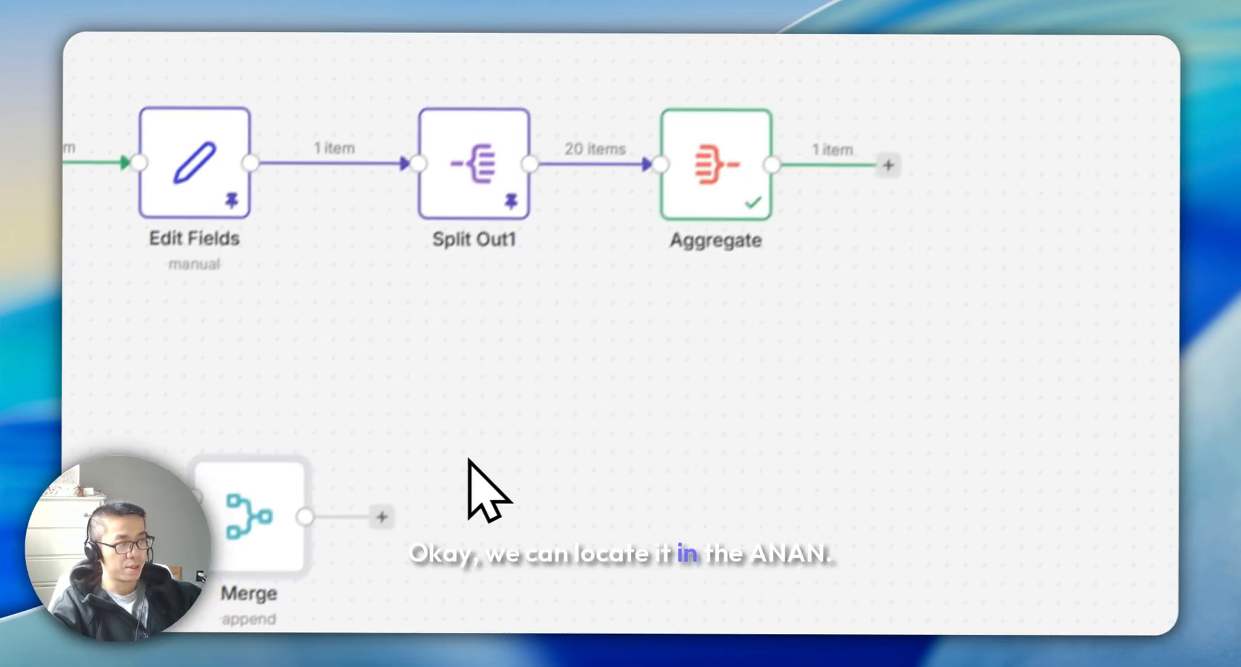
Duplicate the demo sticky note and retitle the copy Merge Demo
key(ctrl+c)
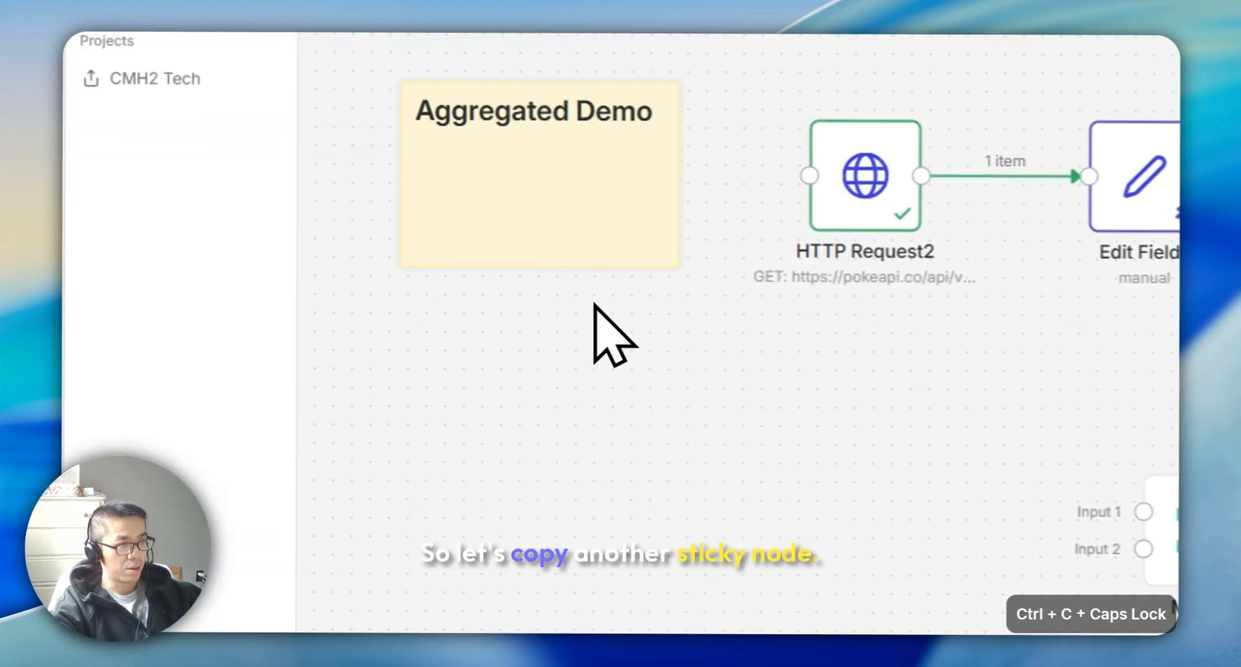
key(ctrl+v)
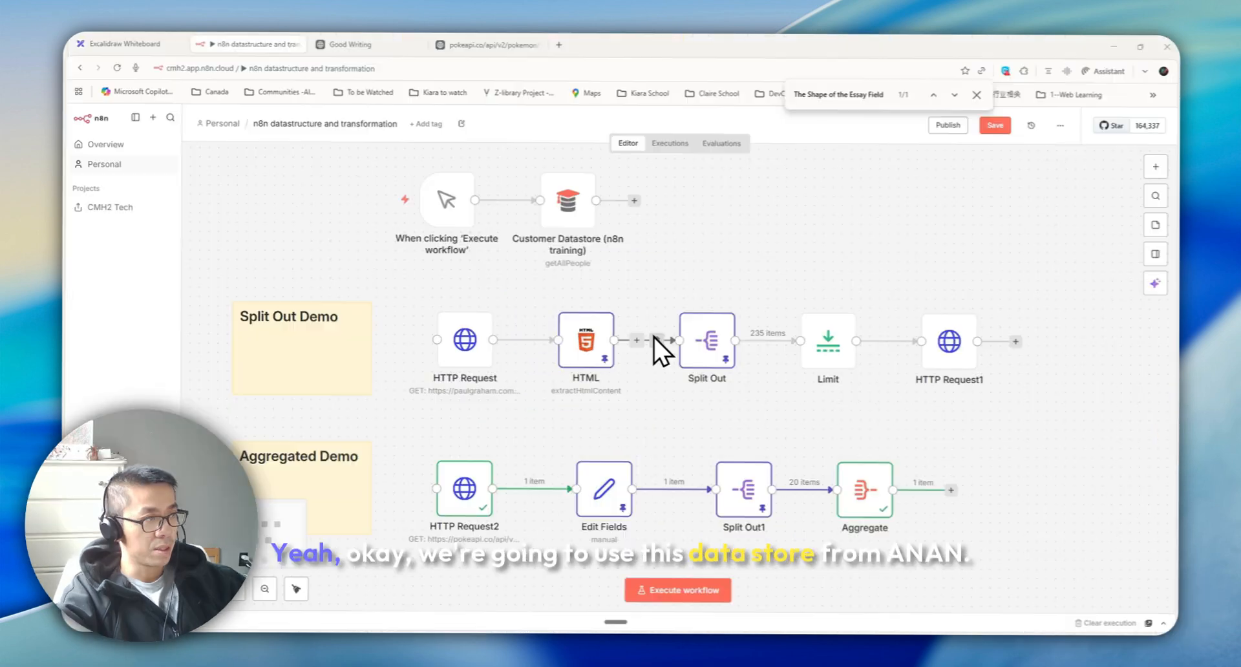
double_click(568, 202)
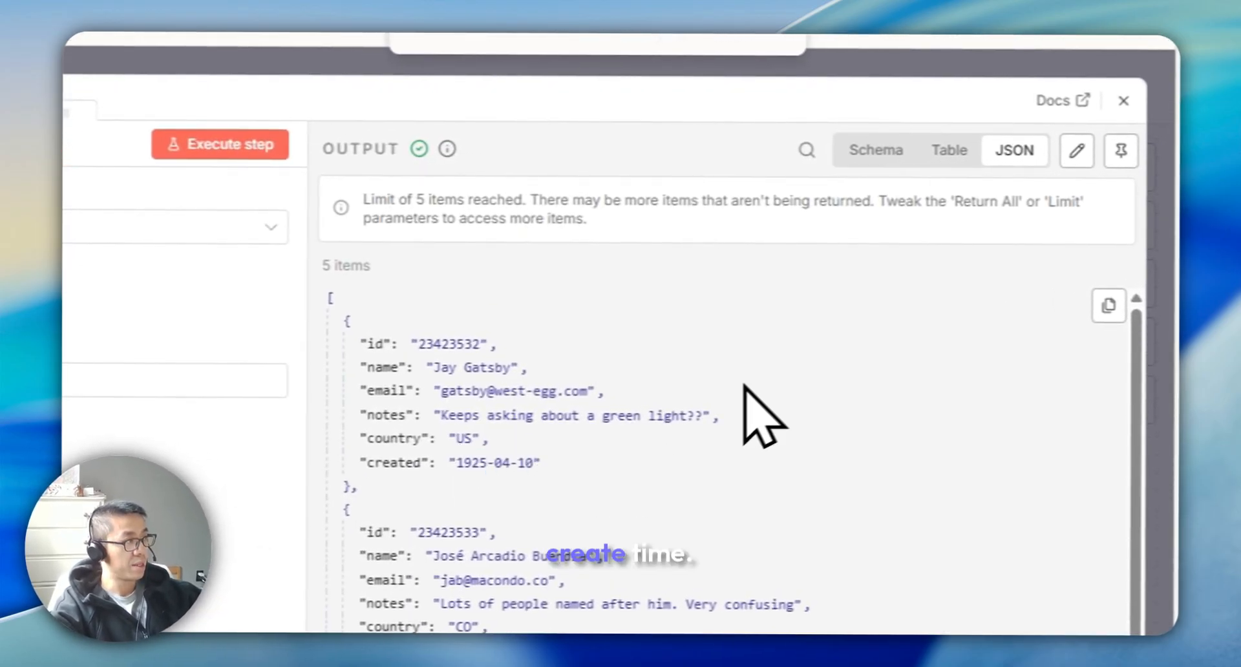
Inspect the fields in the Customer Datastore node's output records
click(1124, 101)
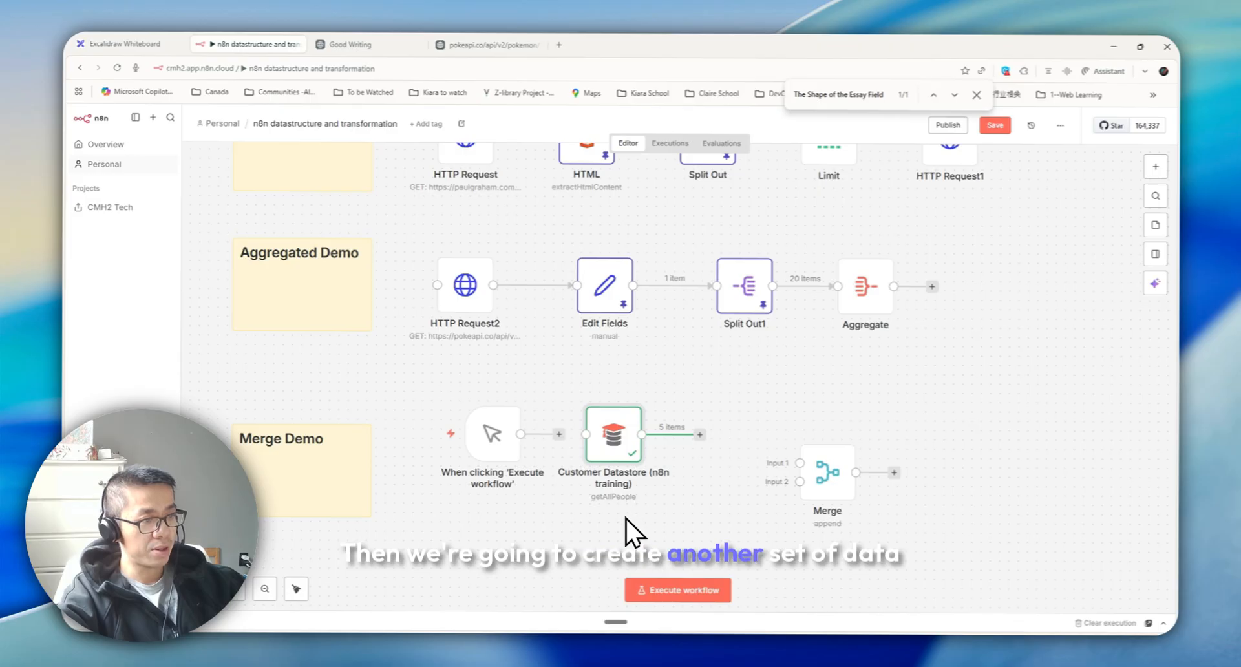
double_click(611, 446)
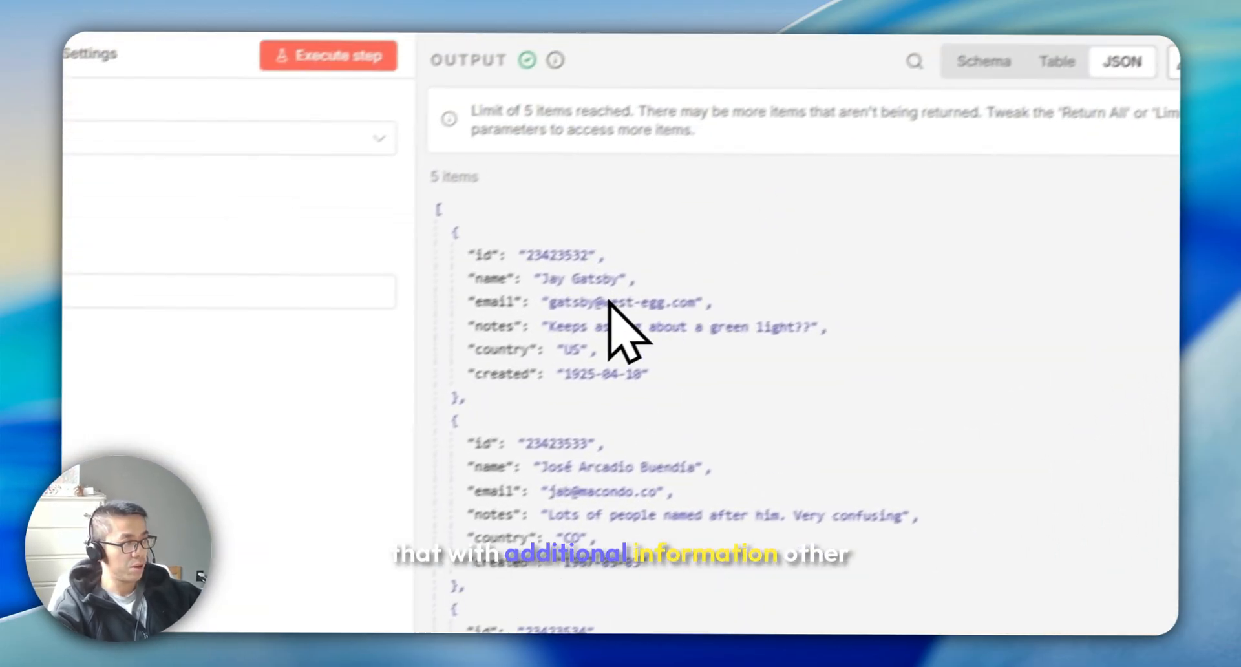
drag(611, 406, 394, 333)
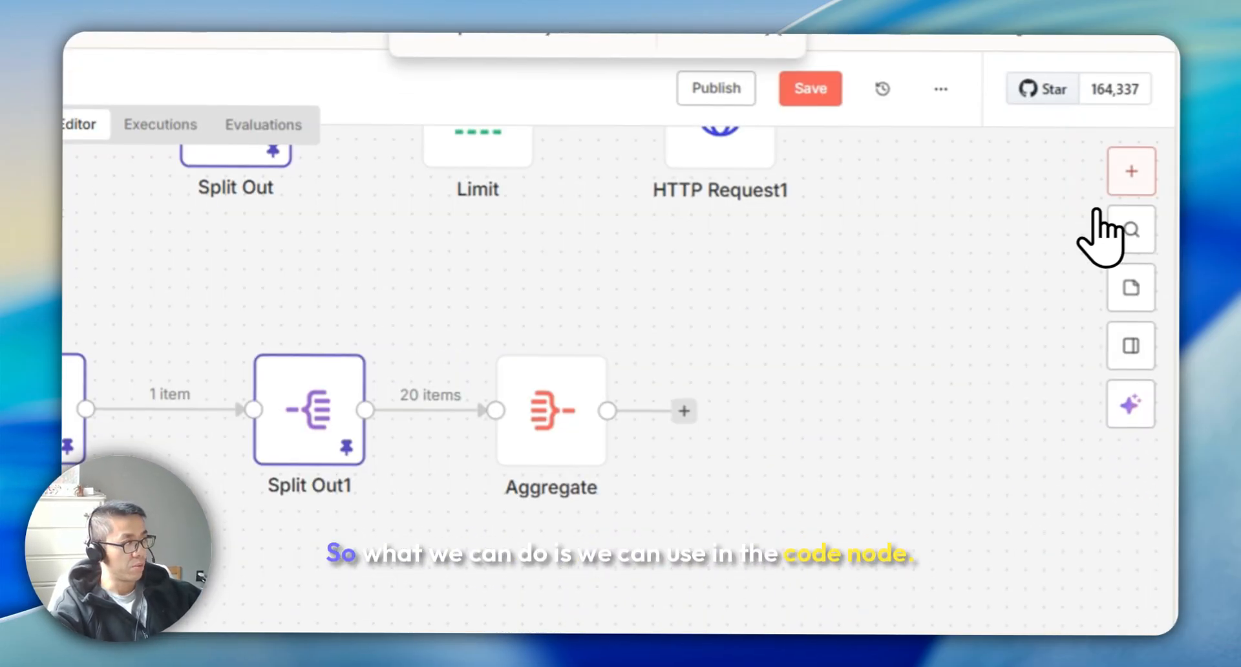
Add a Code in JavaScript node and place it below the Customer Datastore node
click(1125, 175)
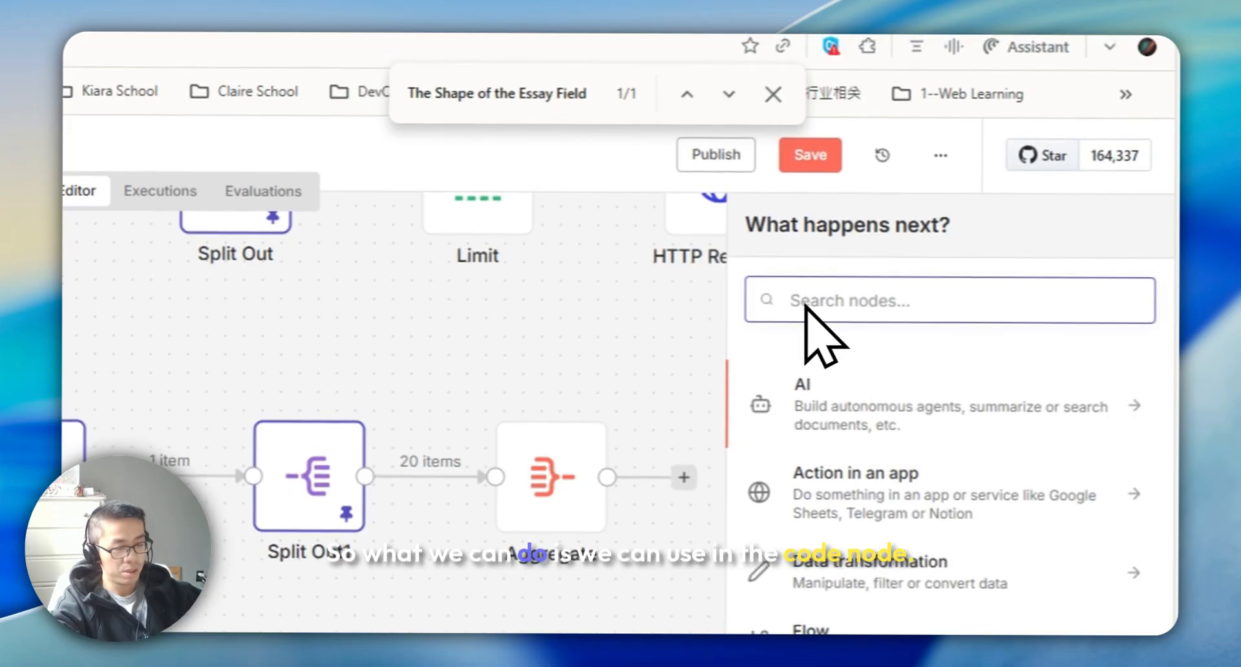
text(code)
click(792, 403)
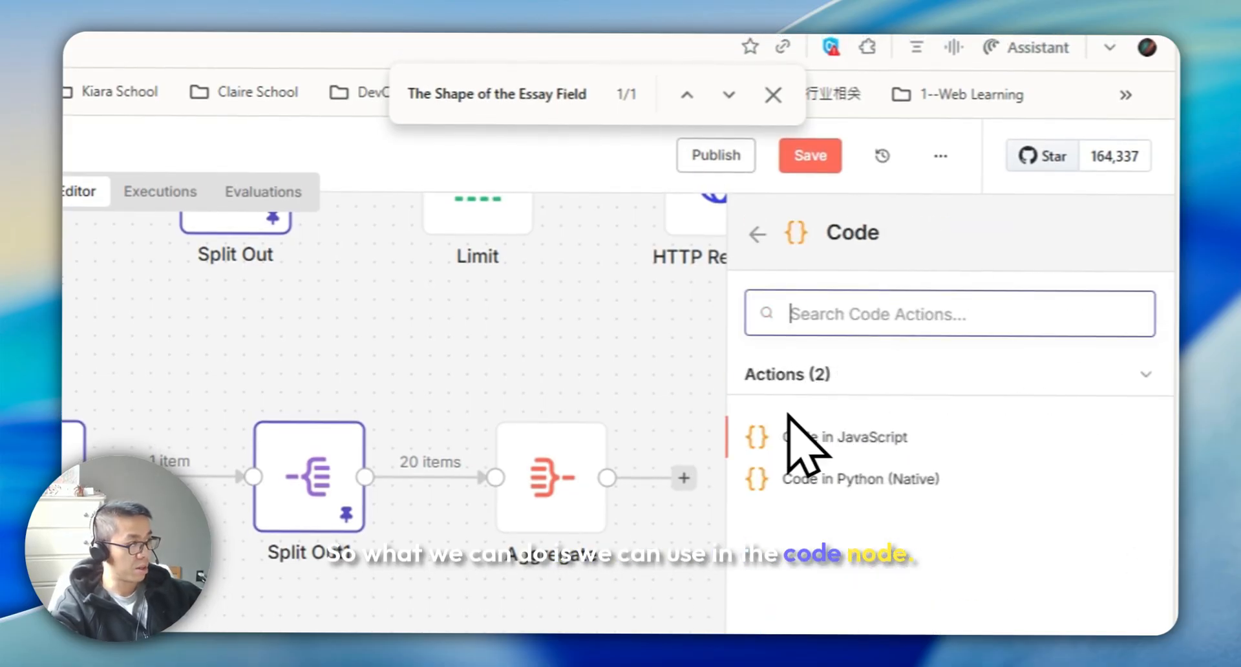
click(864, 446)
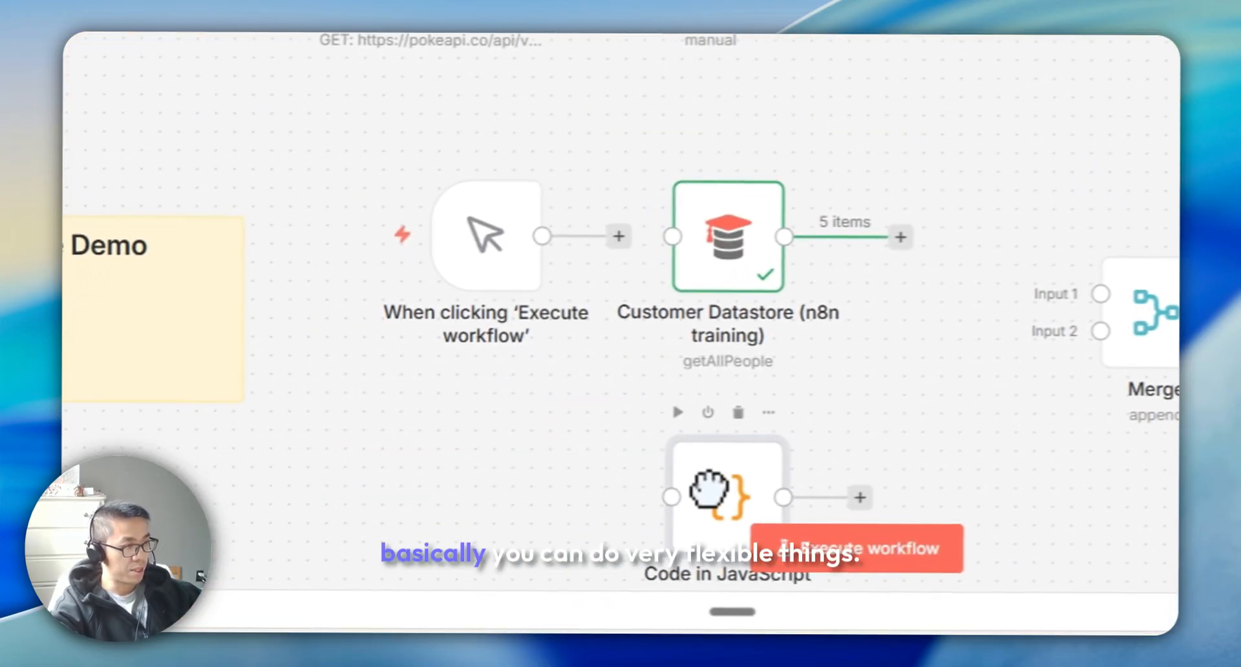
drag(708, 488, 733, 495)
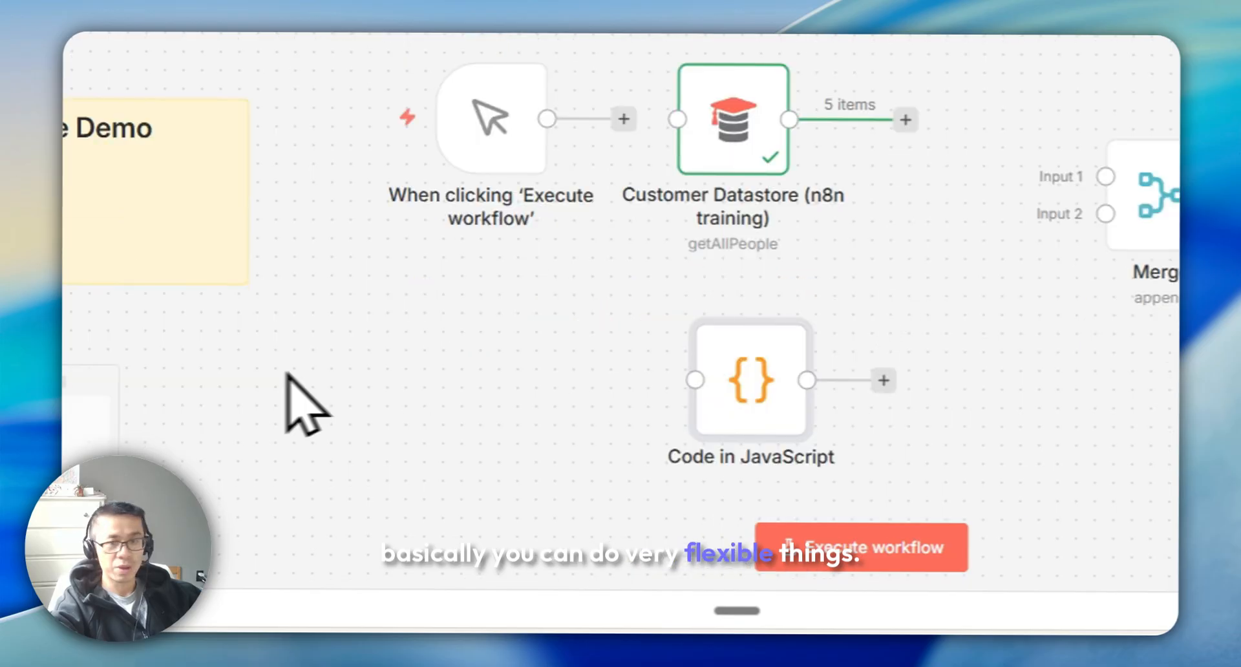
Replace the Code node's script with one returning a single item with name, language English and country US, United States
key(ctrl+c)
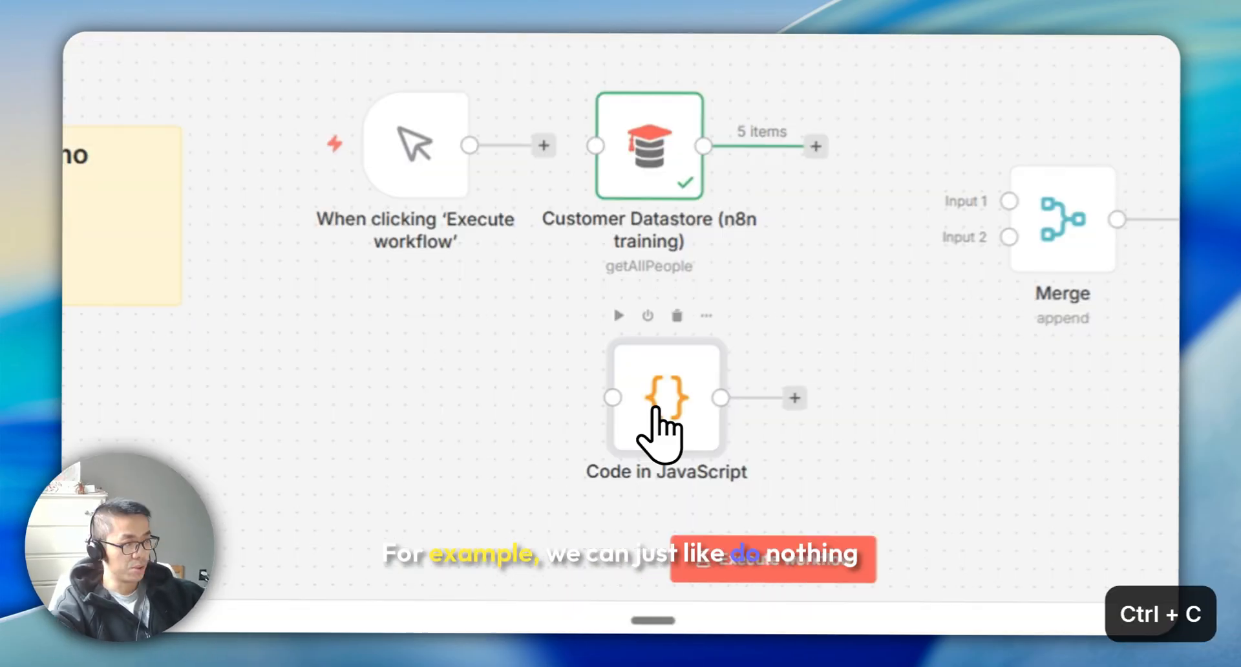
double_click(619, 512)
drag(727, 372, 485, 215)
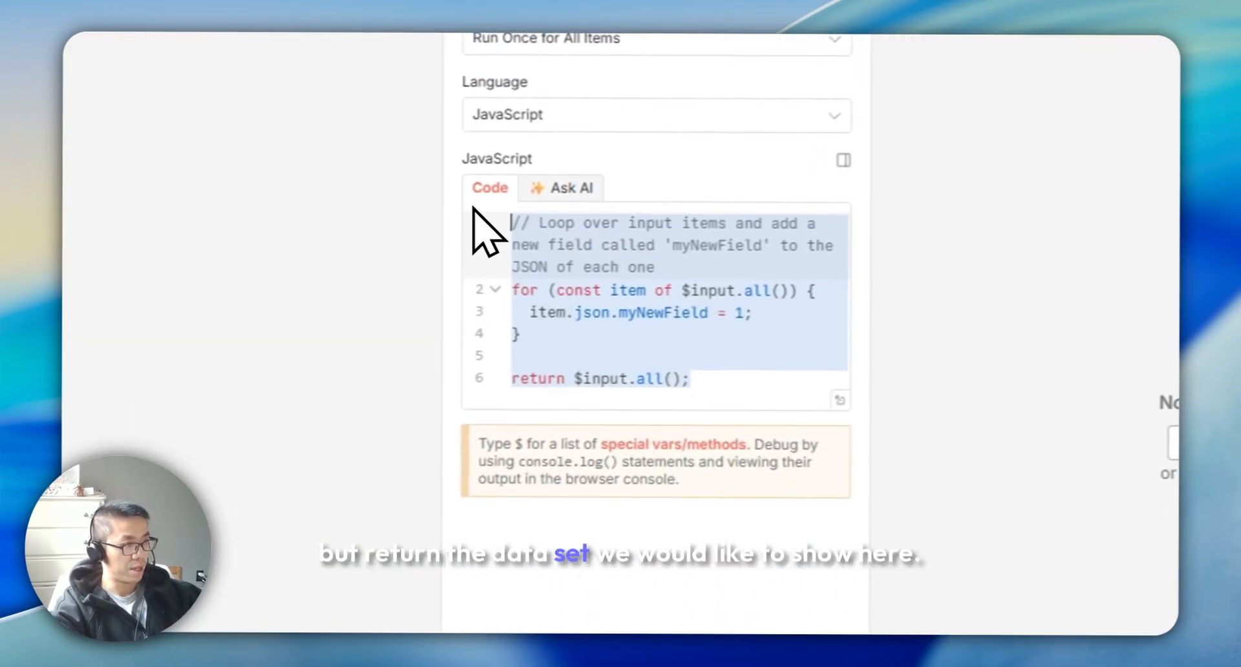
key(ctrl+v)
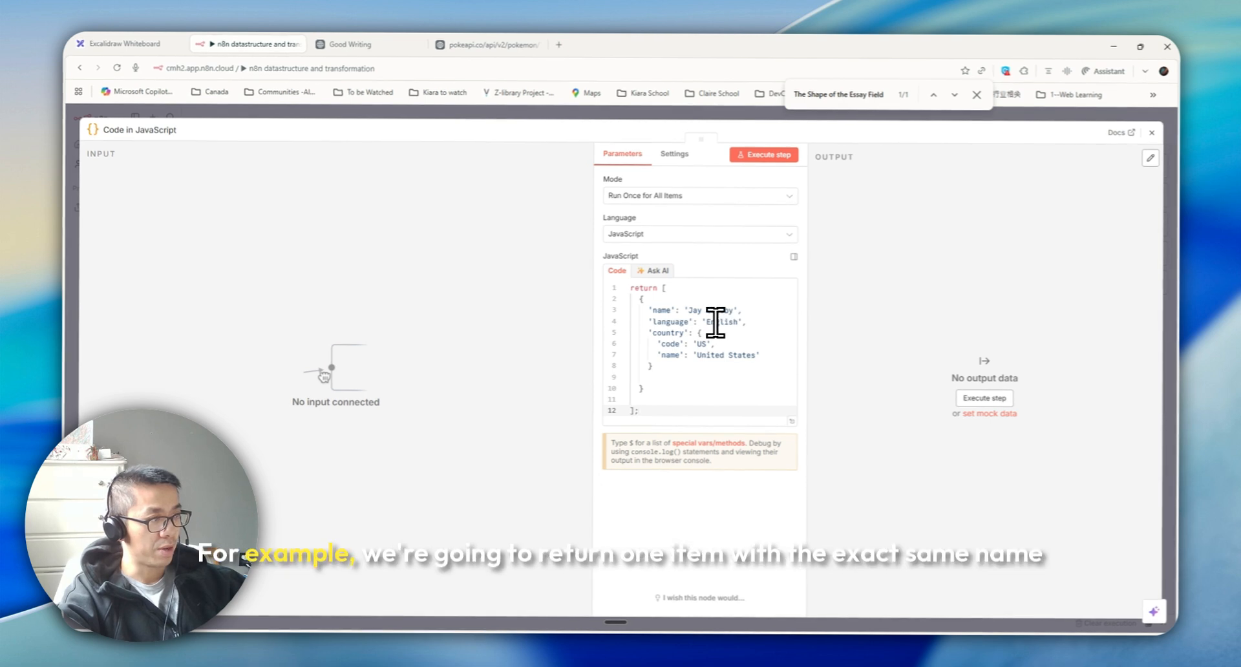
click(712, 312)
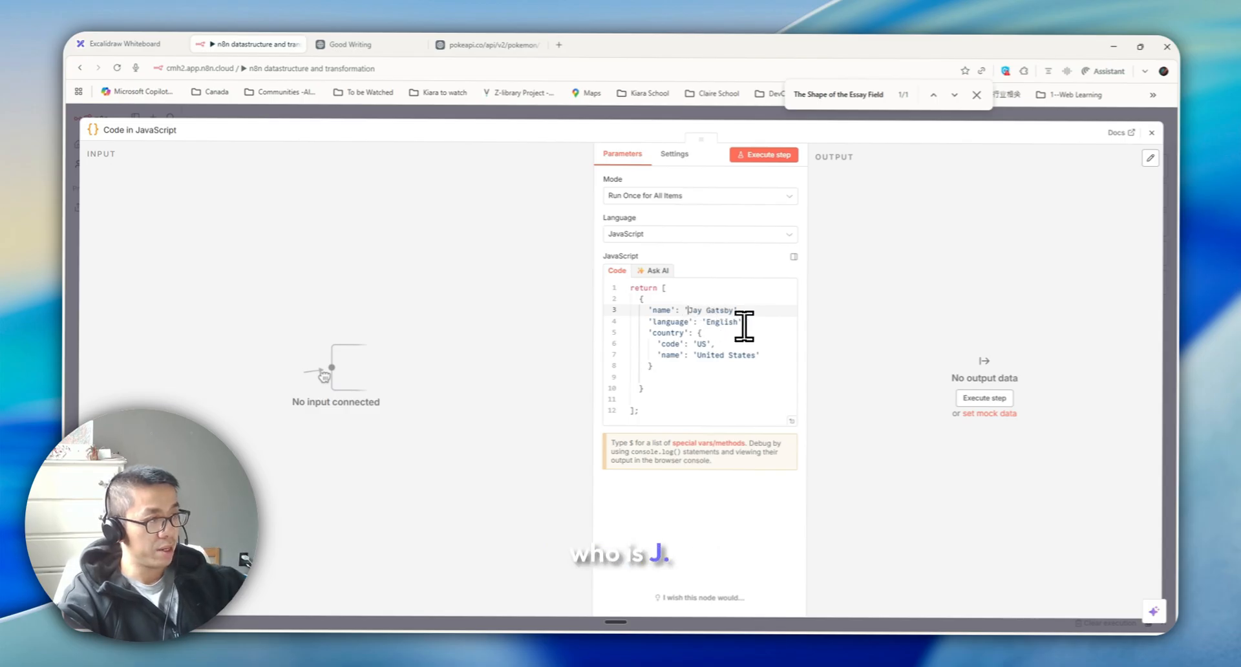
click(657, 322)
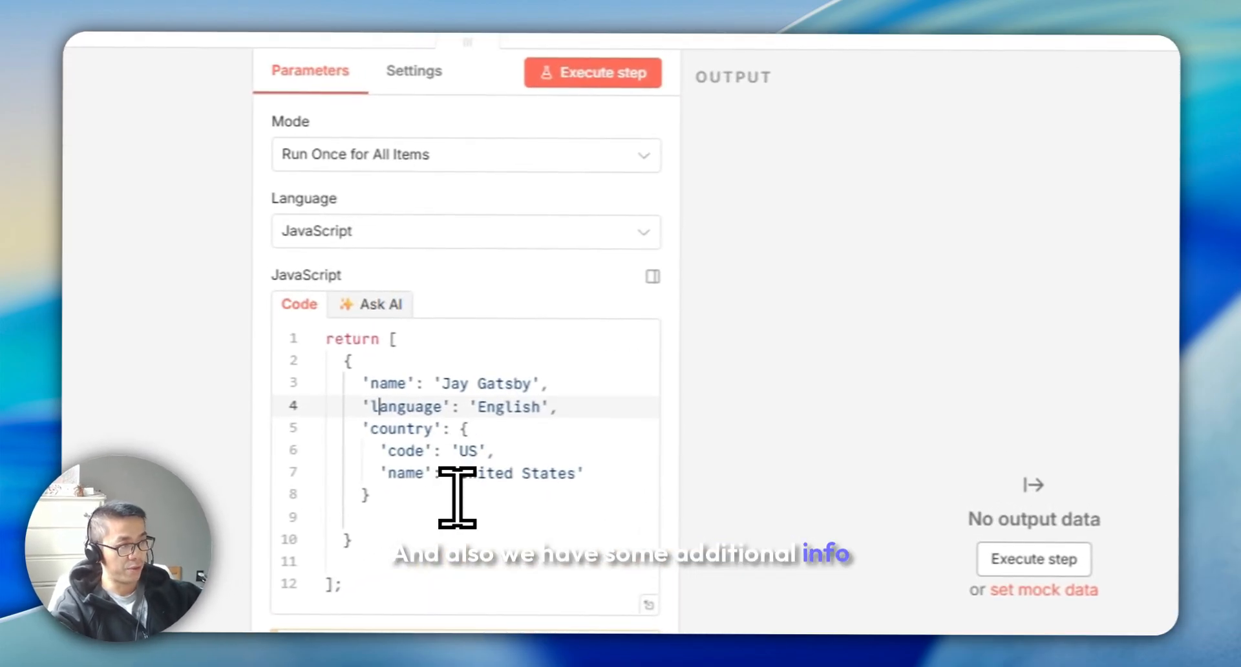
double_click(401, 429)
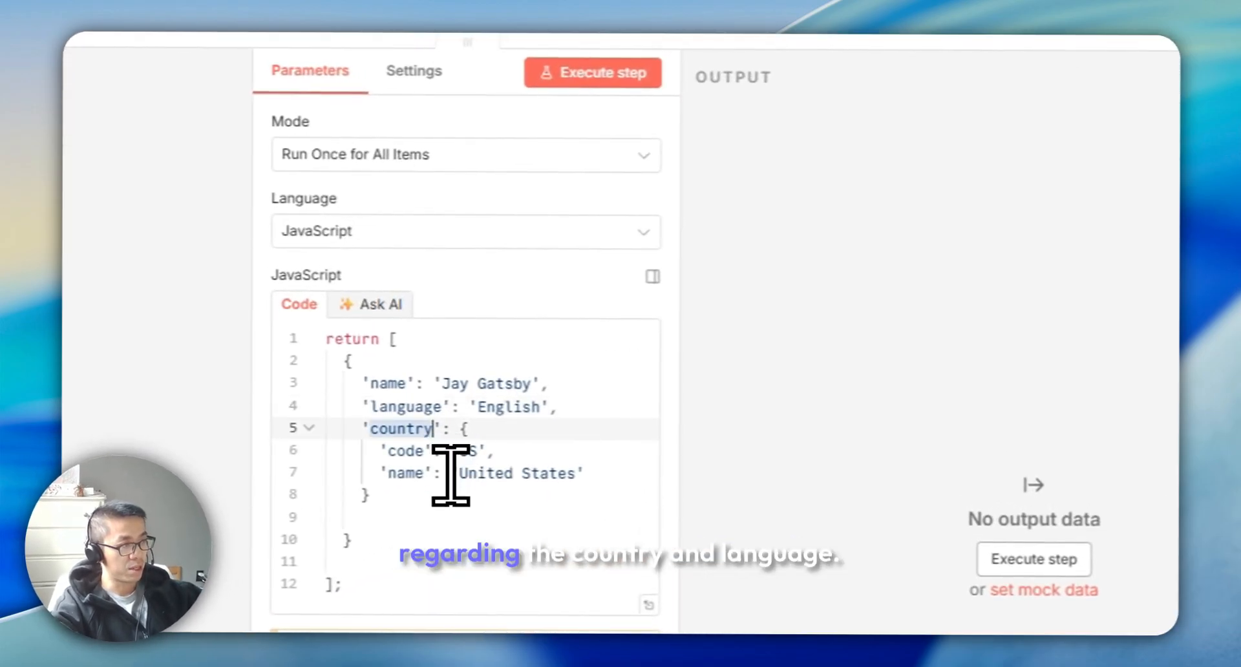
click(452, 495)
double_click(407, 407)
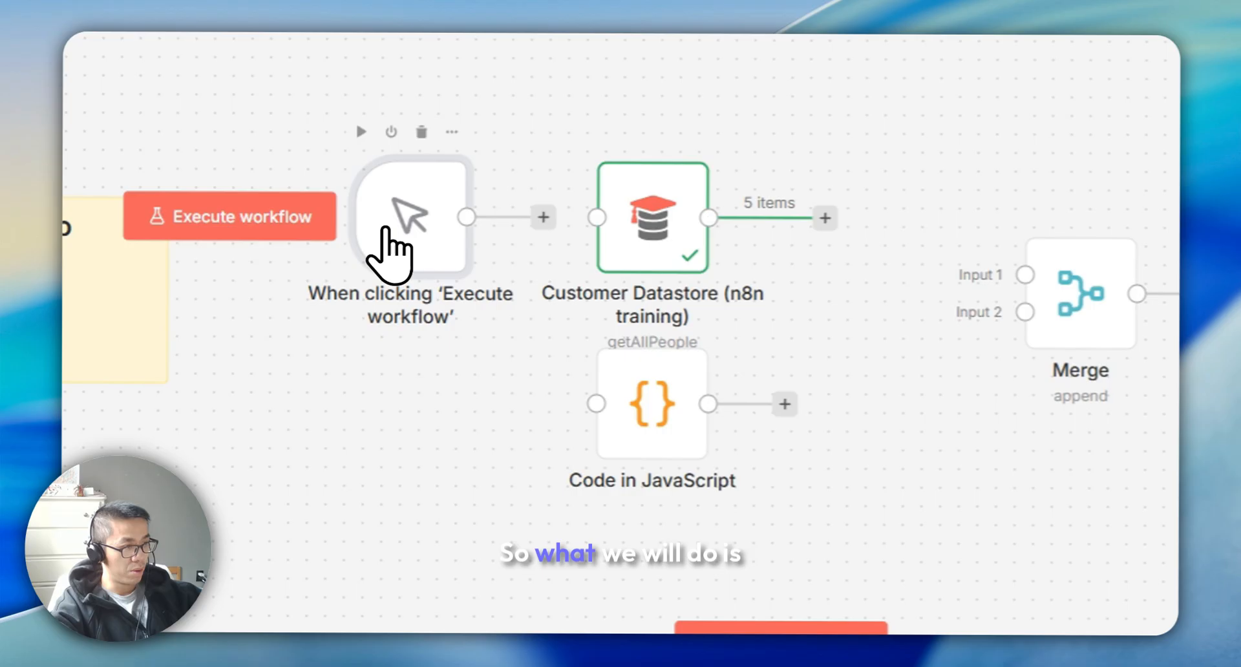
Connect the trigger to both Customer Datastore and Code nodes, and feed both outputs into the Merge inputs
drag(386, 228, 347, 320)
drag(486, 309, 597, 218)
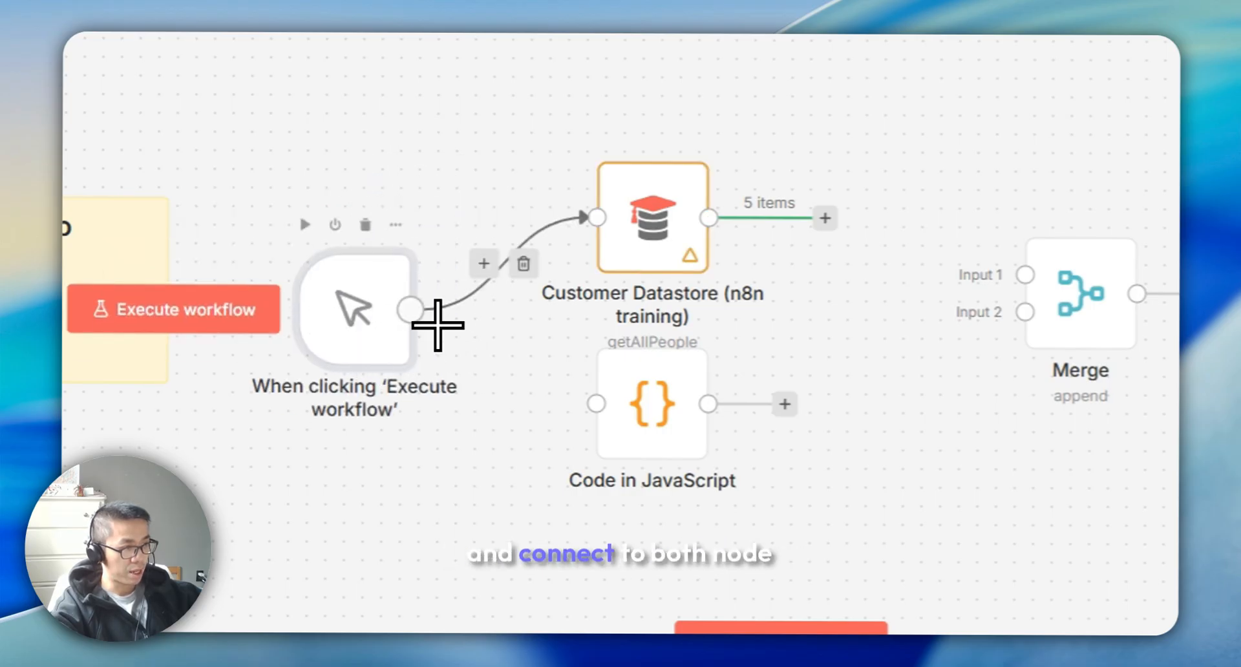
drag(427, 316, 597, 404)
drag(519, 294, 719, 350)
drag(401, 478, 721, 388)
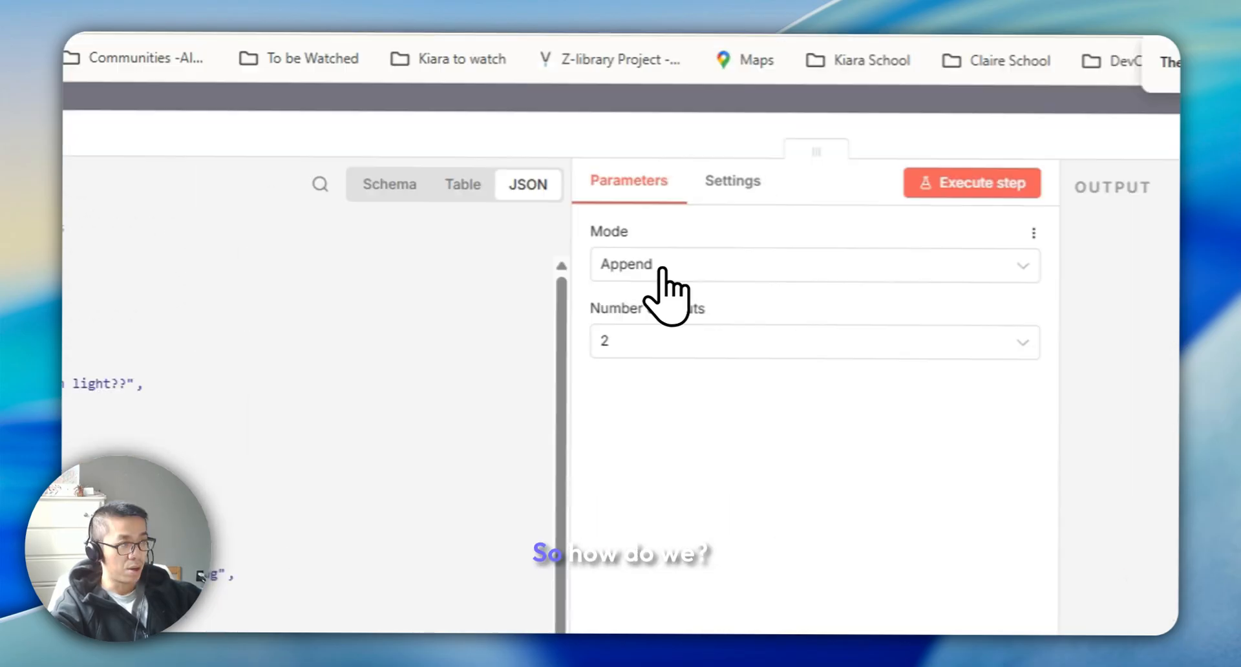
Configure the Merge node to Combine by Matching Fields, matching on the name field
click(655, 266)
click(754, 396)
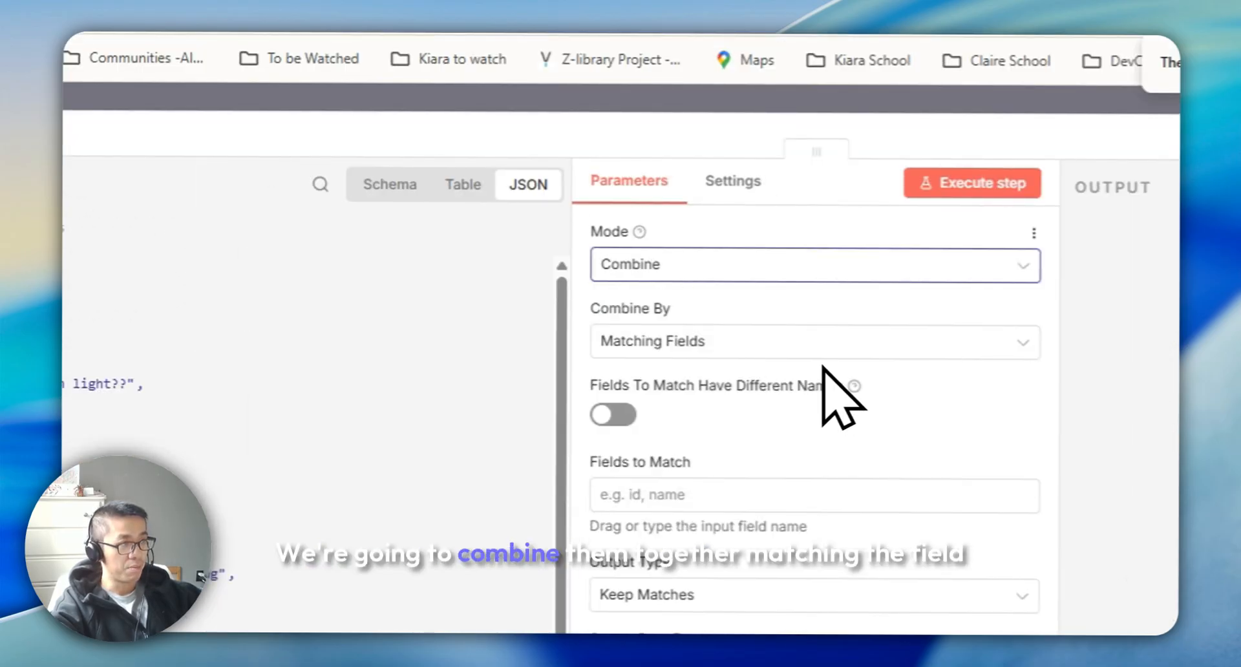
click(659, 349)
click(676, 404)
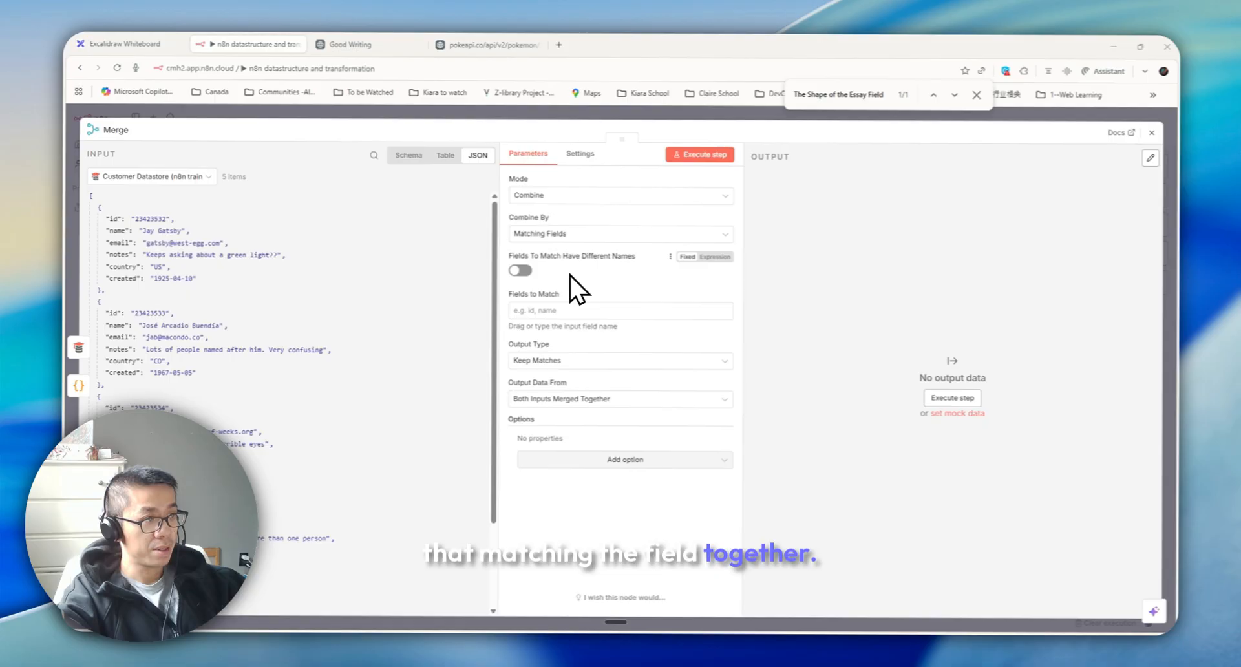
click(520, 270)
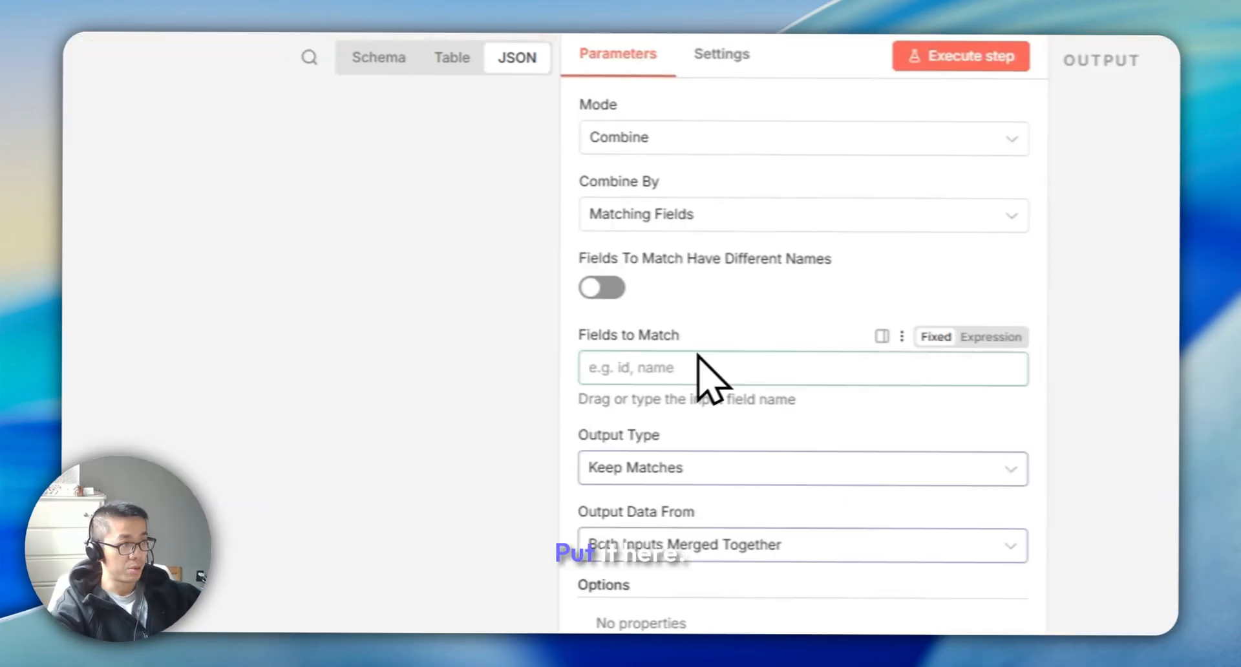
text(name)
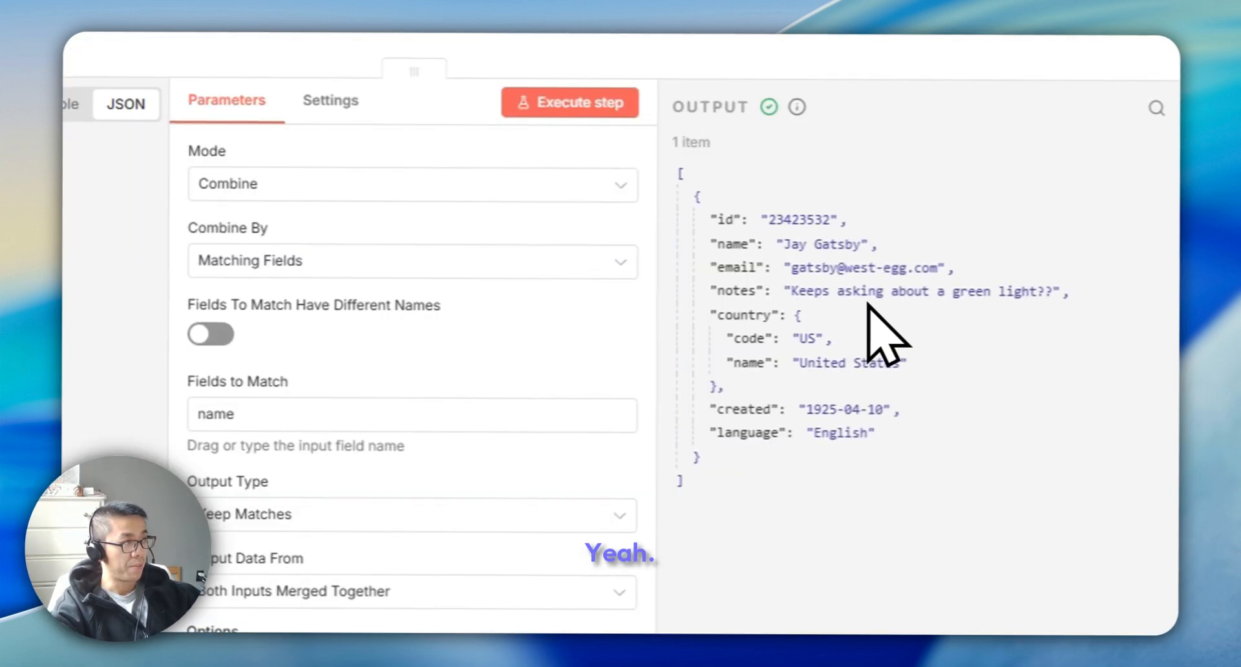
Switch the Merge input view to the Code node and examine the combined output item
click(155, 176)
click(183, 210)
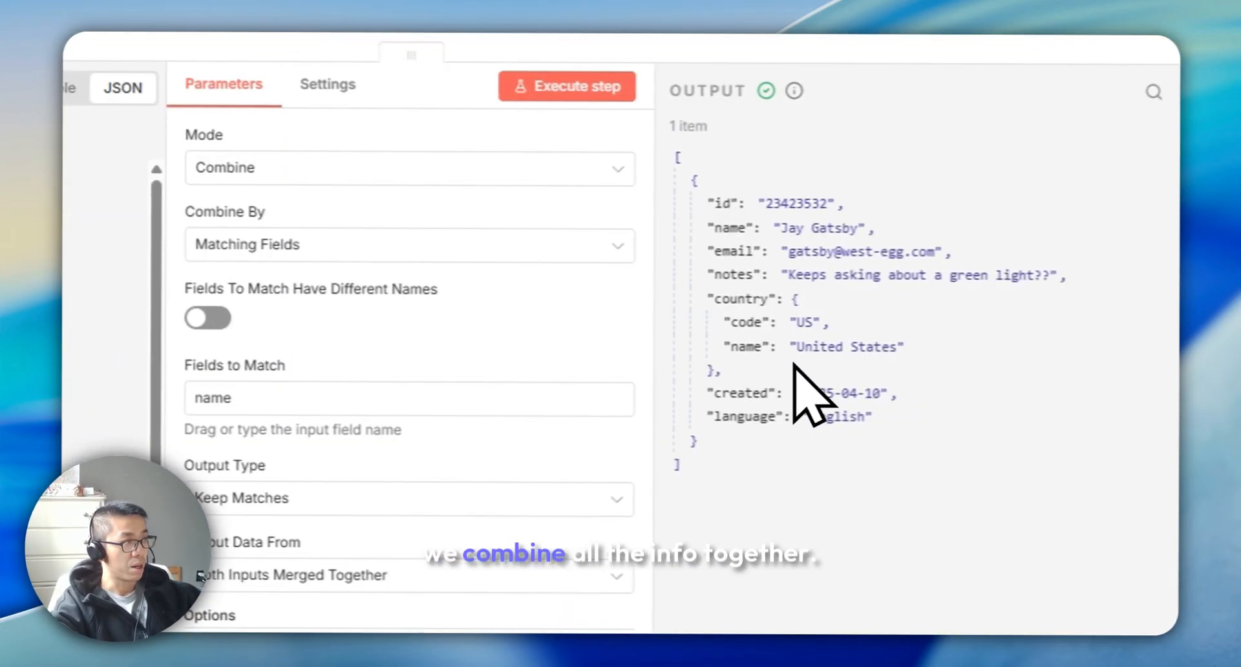
drag(903, 348, 738, 321)
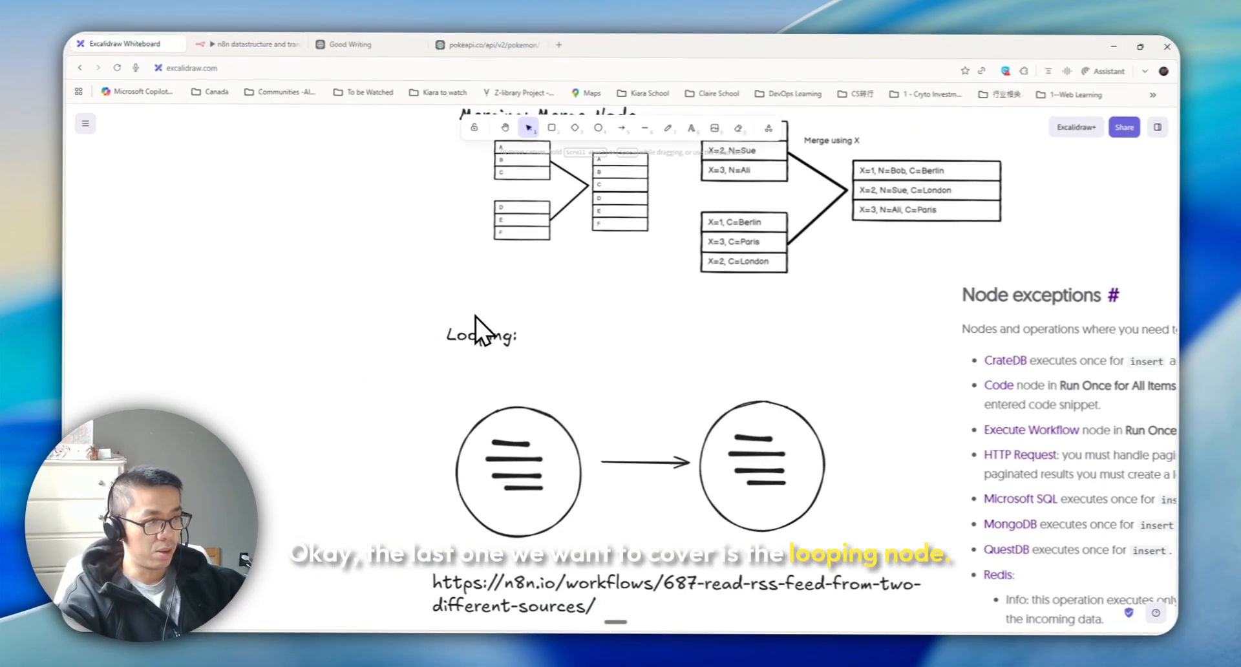
Annotate the looping diagram on the whiteboard with red freehand strokes linking each list item to the second circle
scroll(624, 356, down, 3)
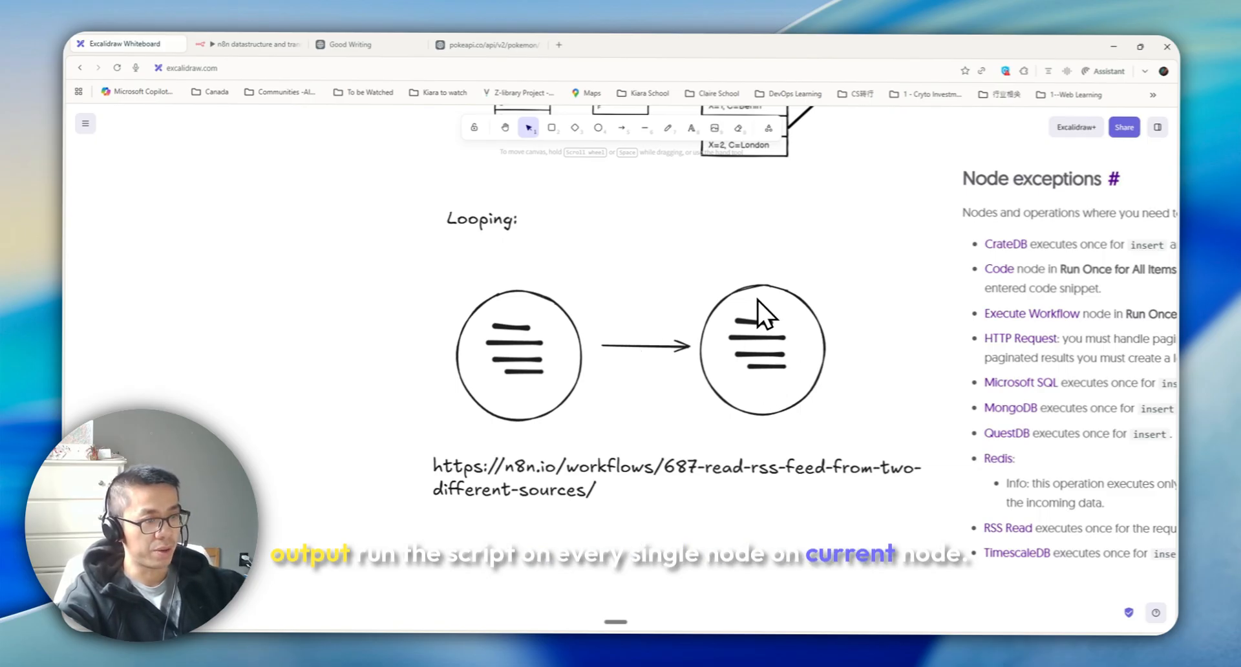
drag(849, 298, 574, 299)
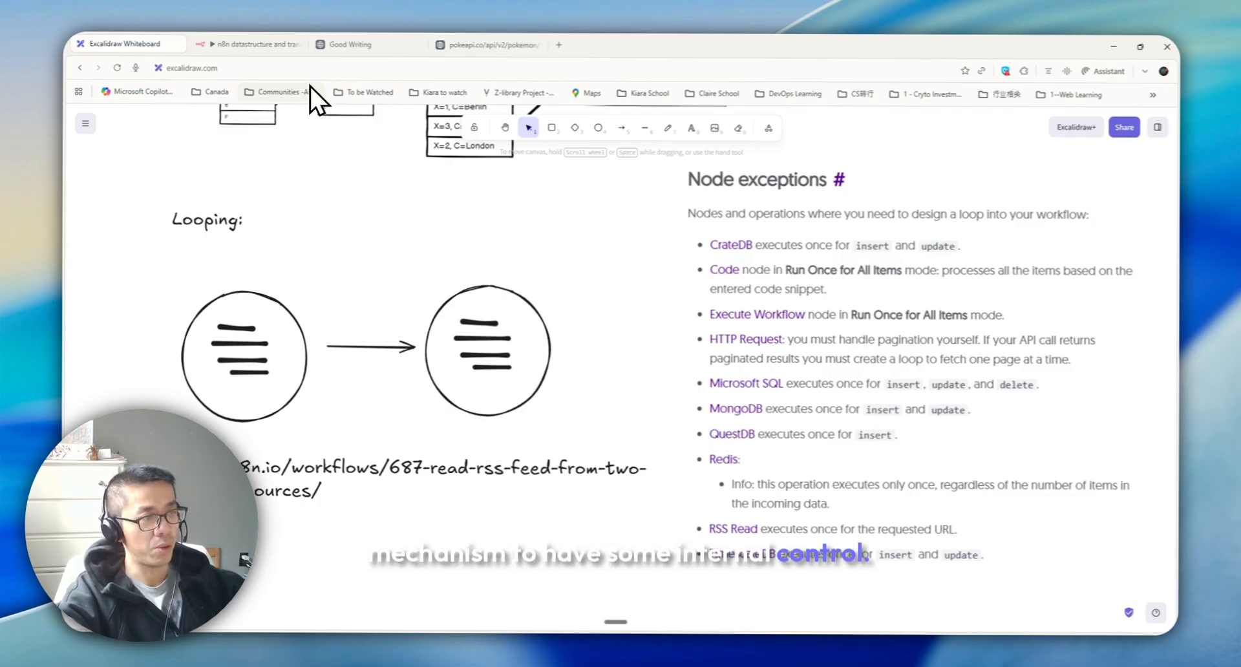
click(668, 127)
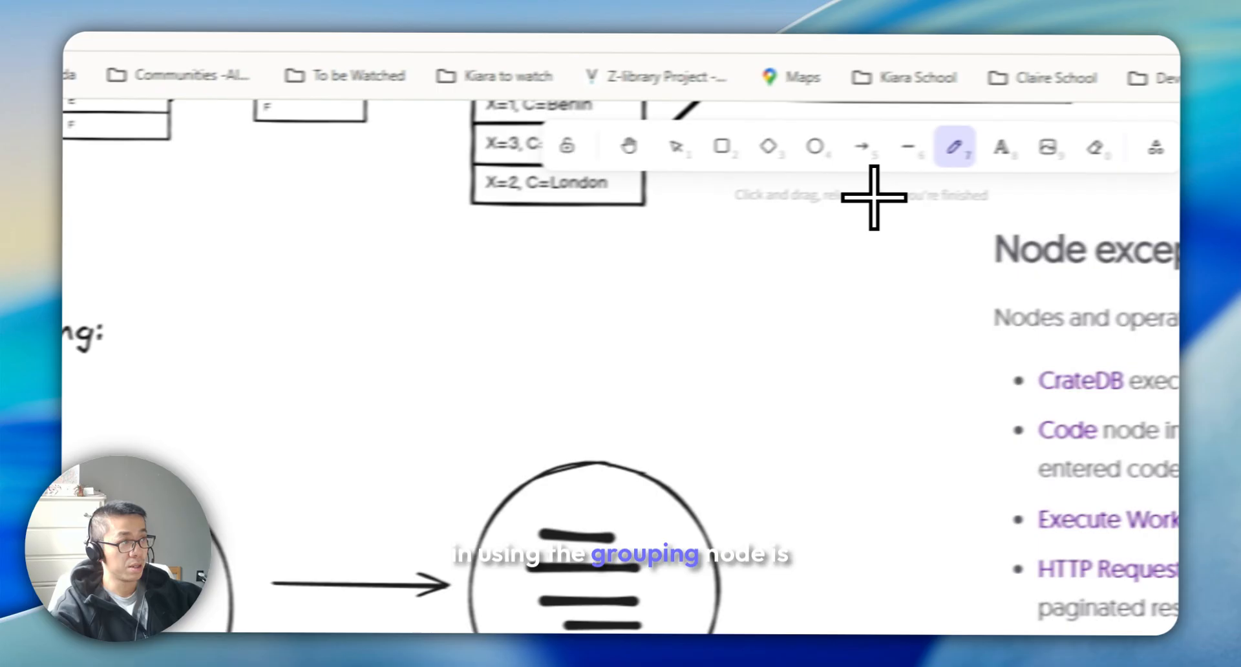
drag(360, 401, 432, 418)
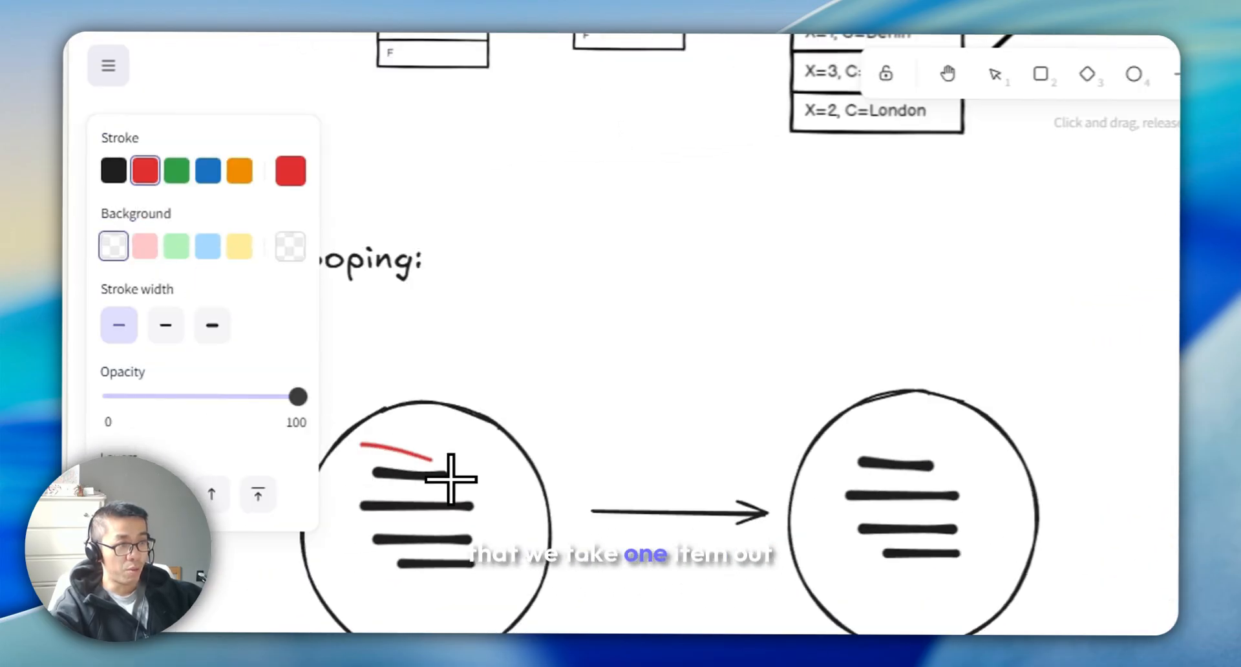
mouse_move(452, 480)
mouse_down()
mouse_move(377, 487)
mouse_move(360, 444)
mouse_up()
drag(461, 460, 757, 374)
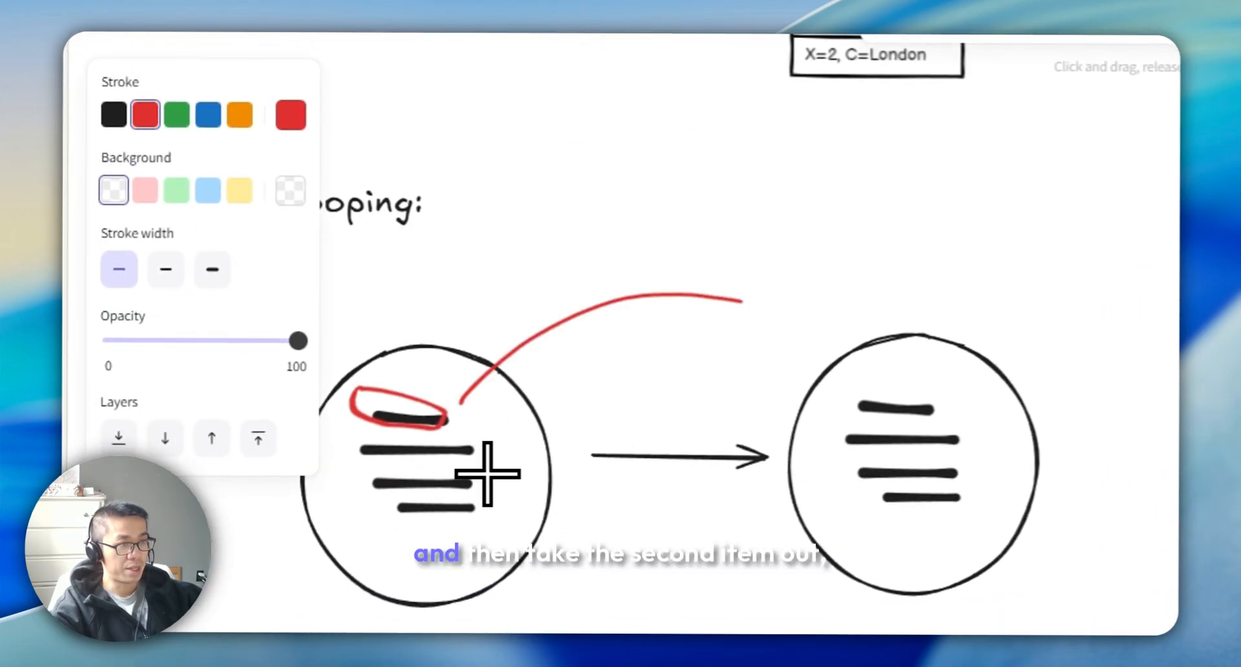
mouse_move(517, 465)
mouse_down()
mouse_move(363, 472)
mouse_move(751, 355)
mouse_move(460, 488)
mouse_move(506, 504)
mouse_move(803, 390)
mouse_up()
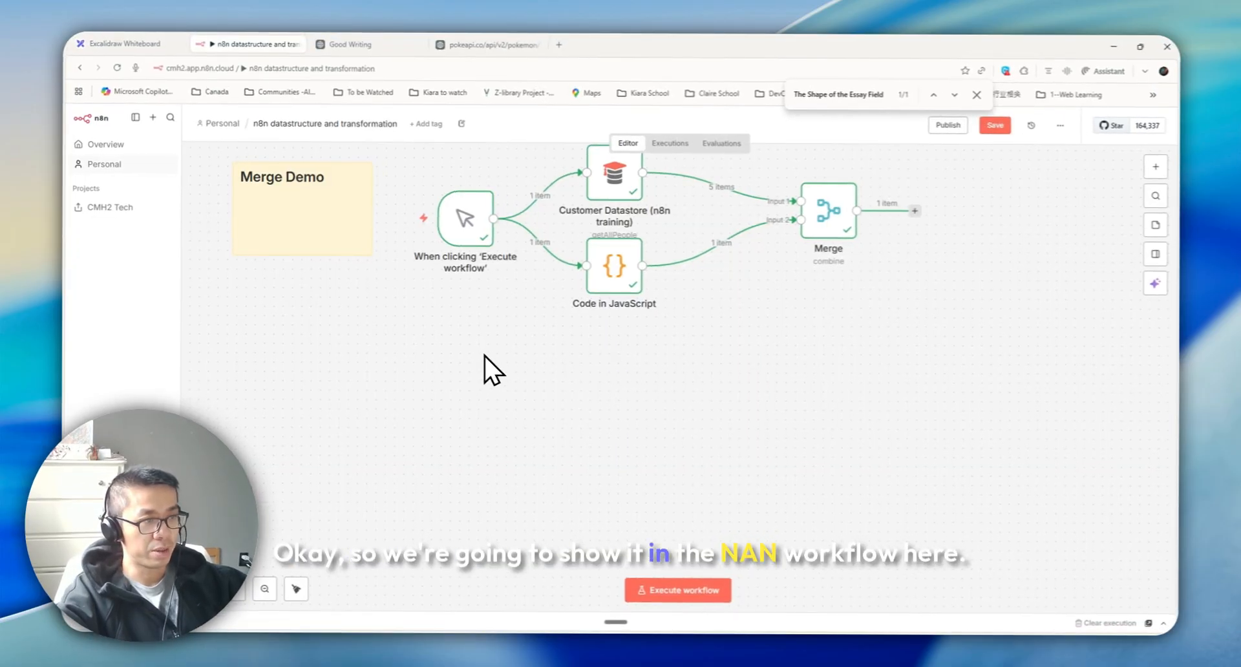
Duplicate the Merge Demo sticky note and retitle the copy Loop Demo
scroll(483, 355, down, 1)
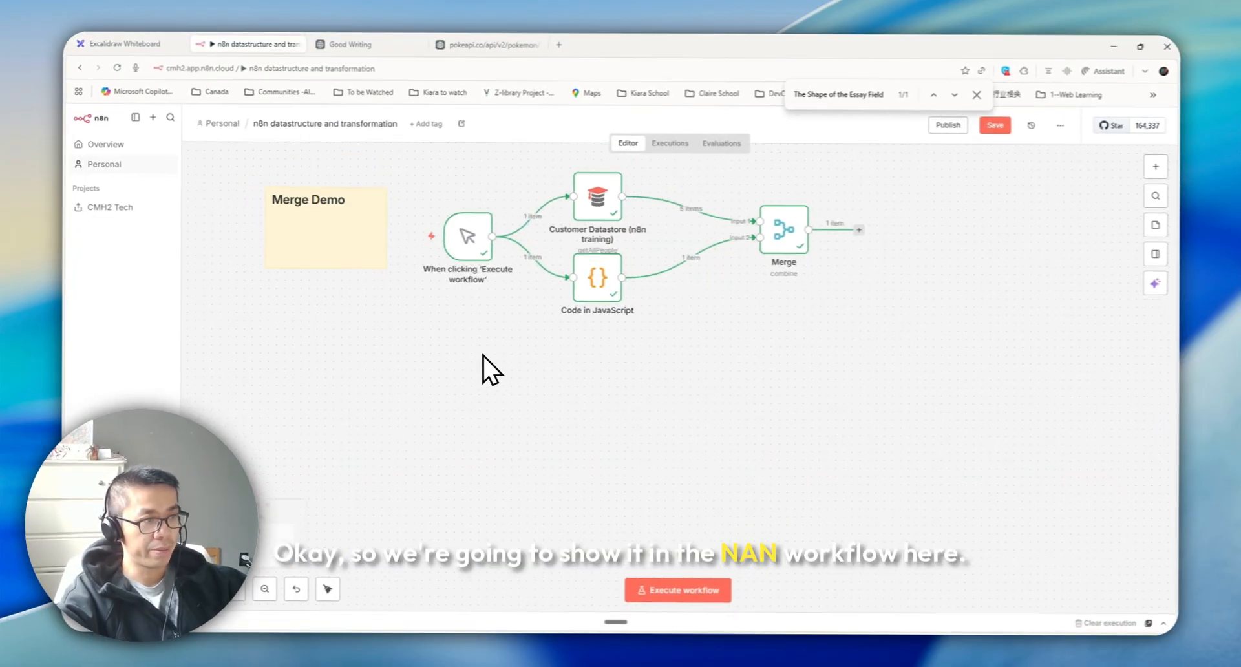
click(334, 241)
key(ctrl+c)
key(ctrl+v)
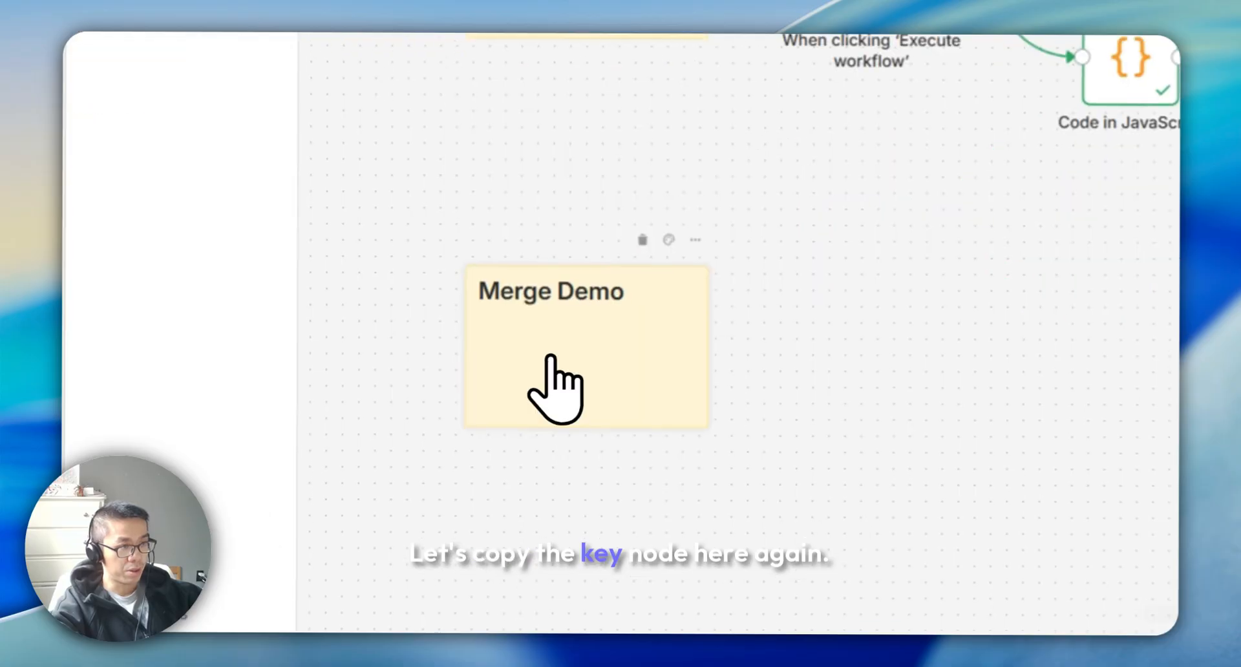
double_click(574, 302)
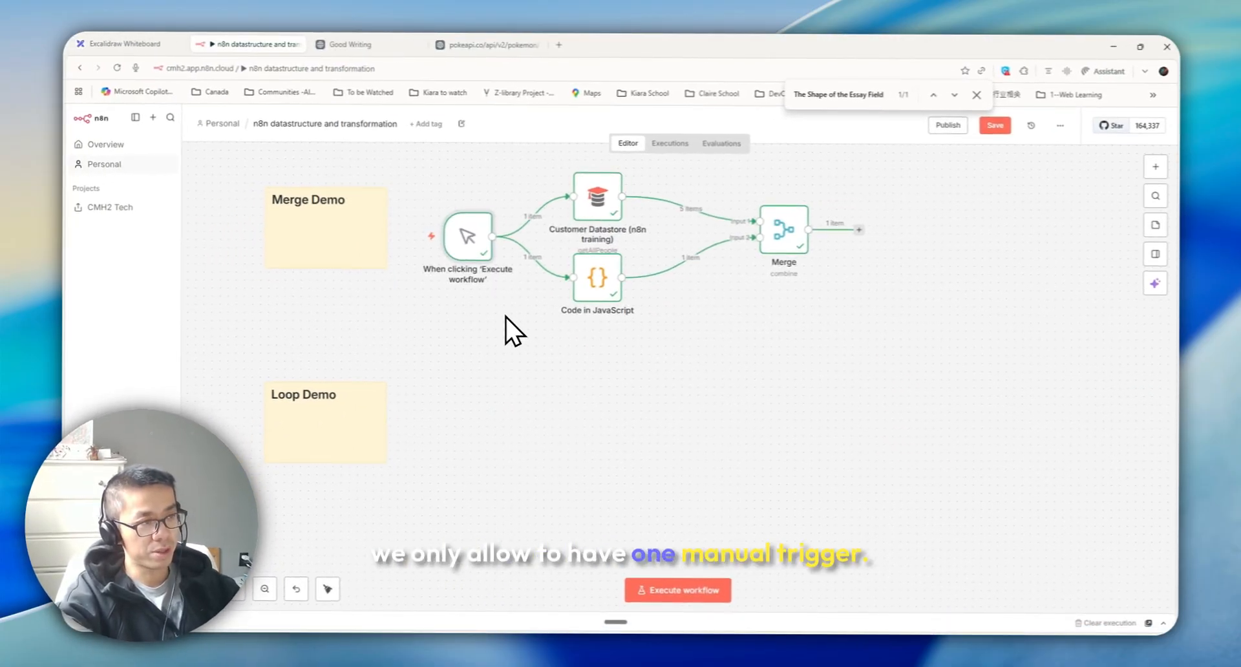
Move the manual trigger node beside the Loop Demo sticky note by cutting and pasting it
click(468, 243)
key(ctrl+x)
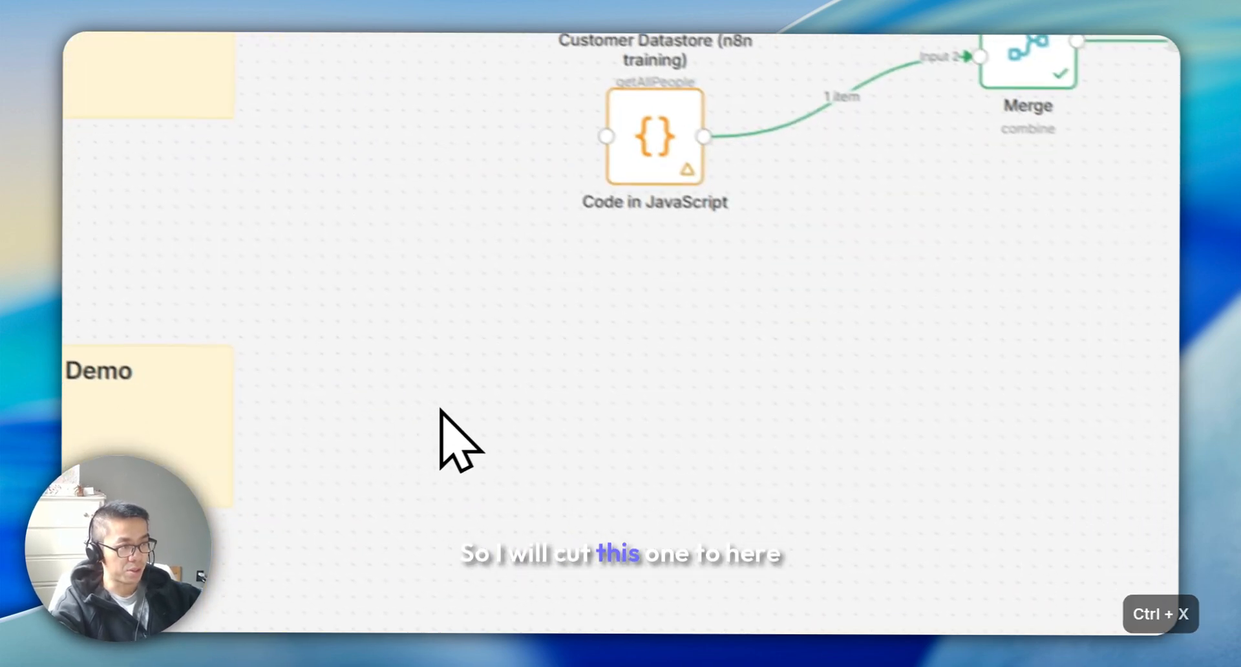
key(ctrl+v)
drag(398, 460, 396, 410)
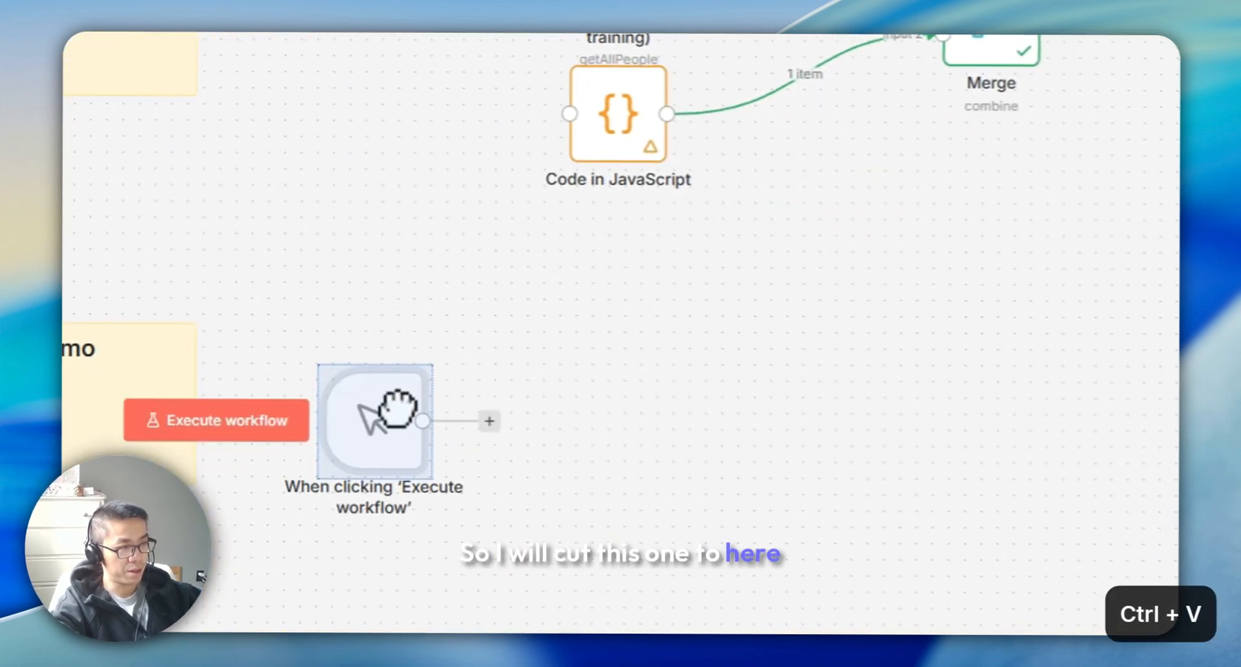
Add a Code in JavaScript node after the moved manual trigger
click(1148, 214)
text(code)
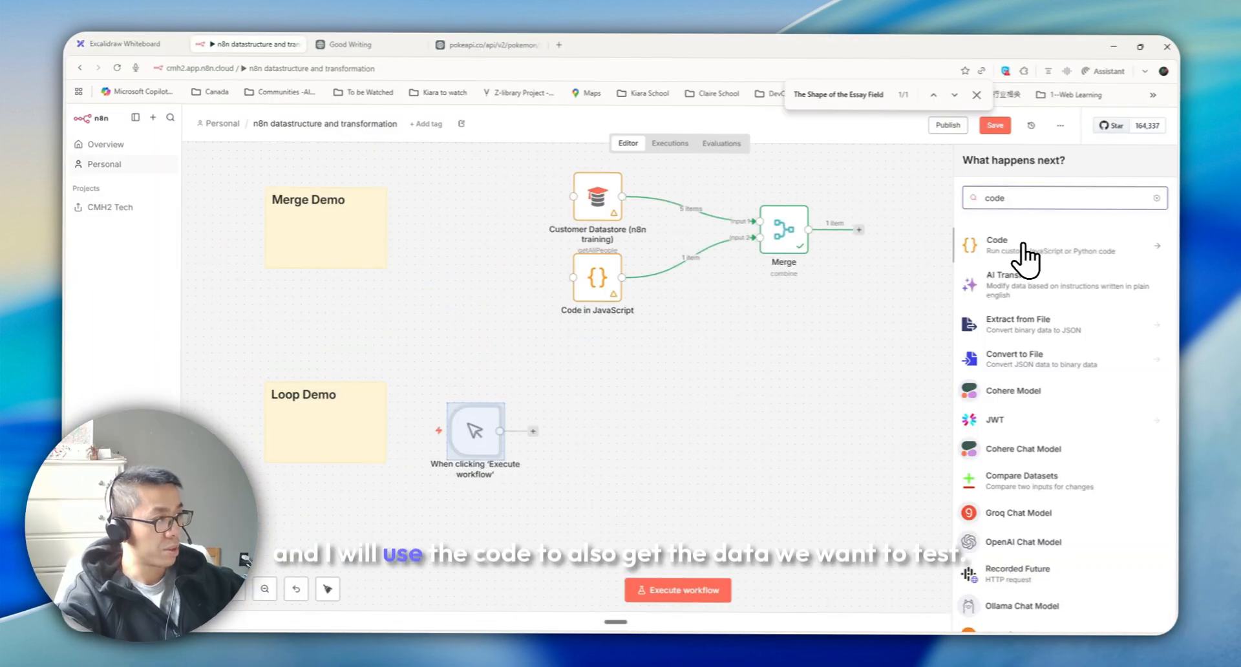
click(1023, 247)
click(914, 316)
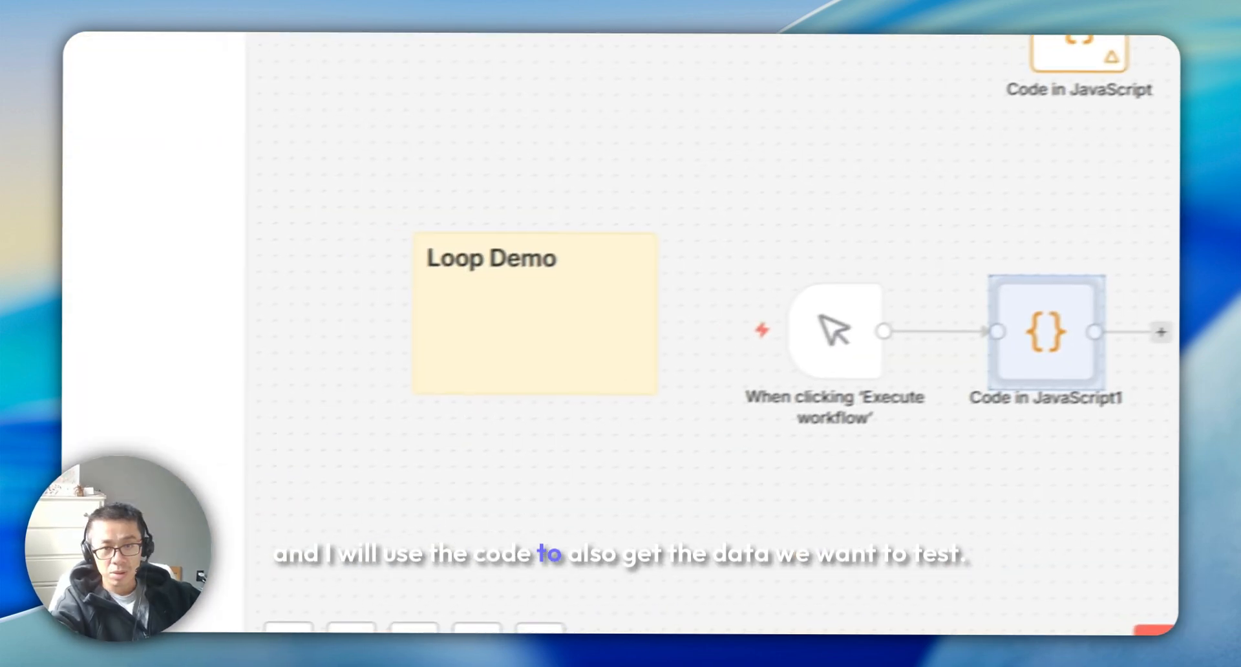
key(ctrl+c)
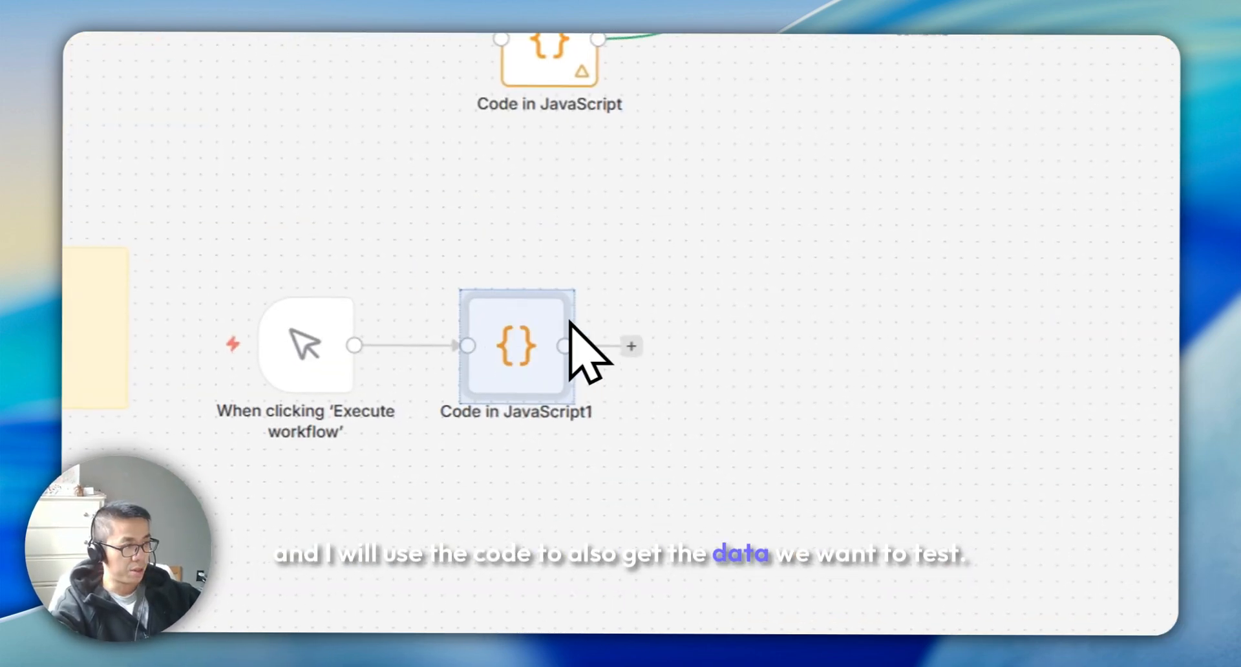
click(886, 297)
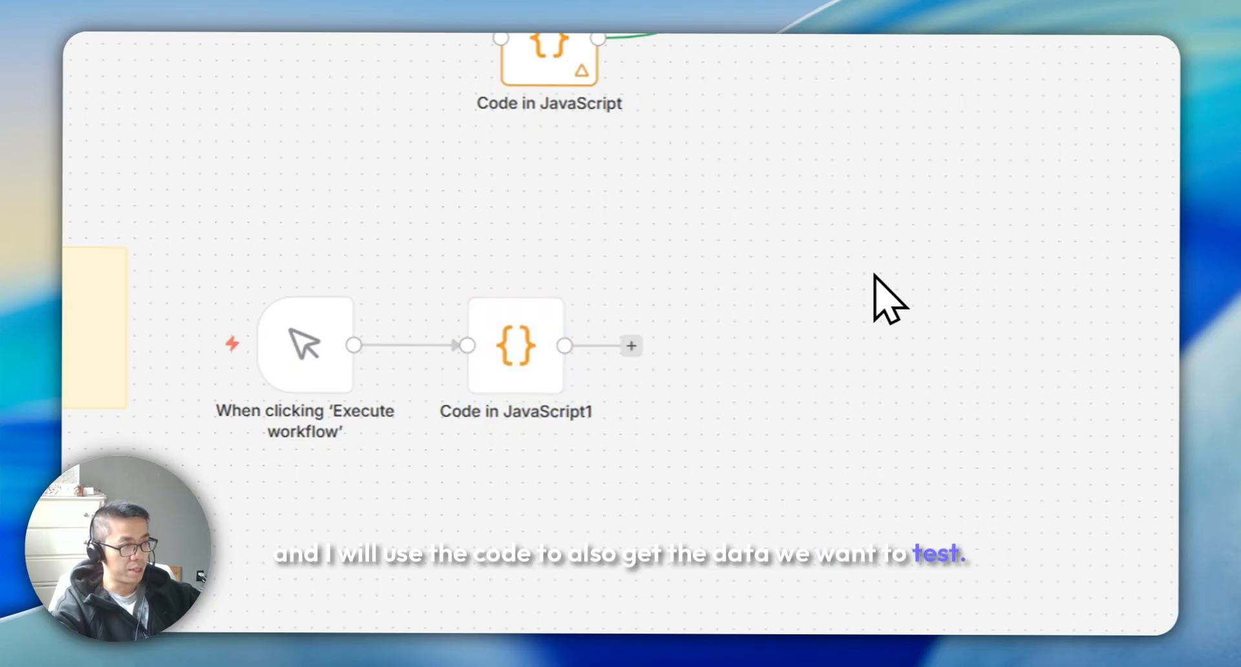
key(ctrl+v)
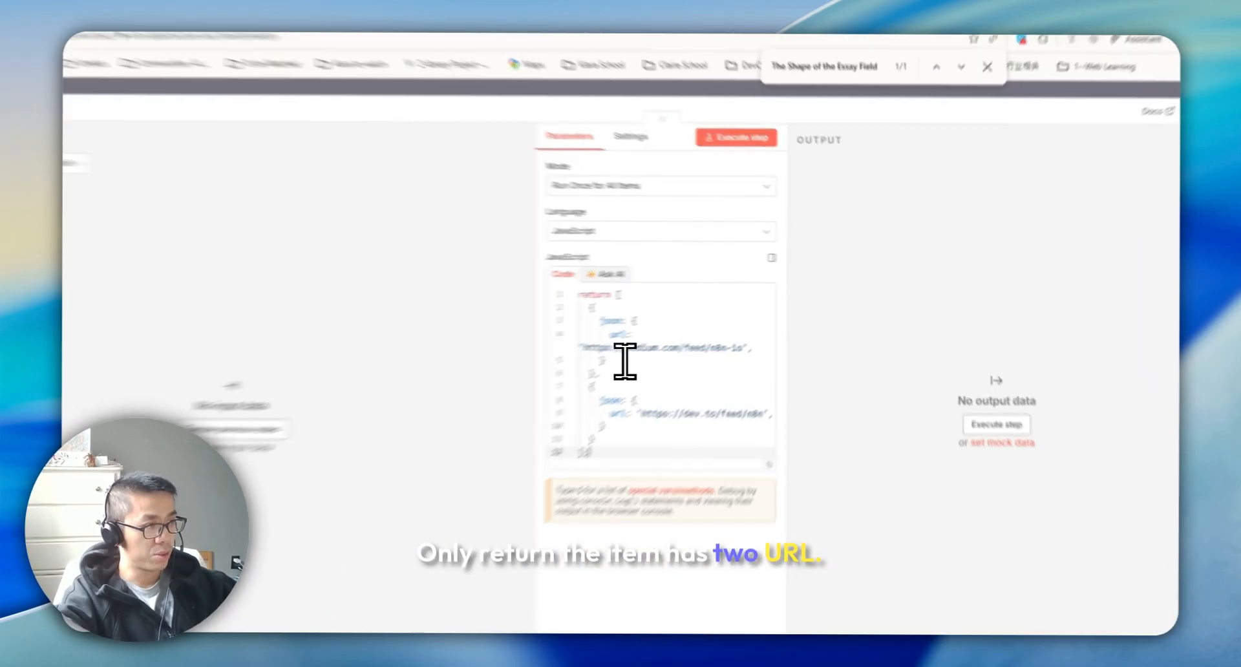
click(842, 362)
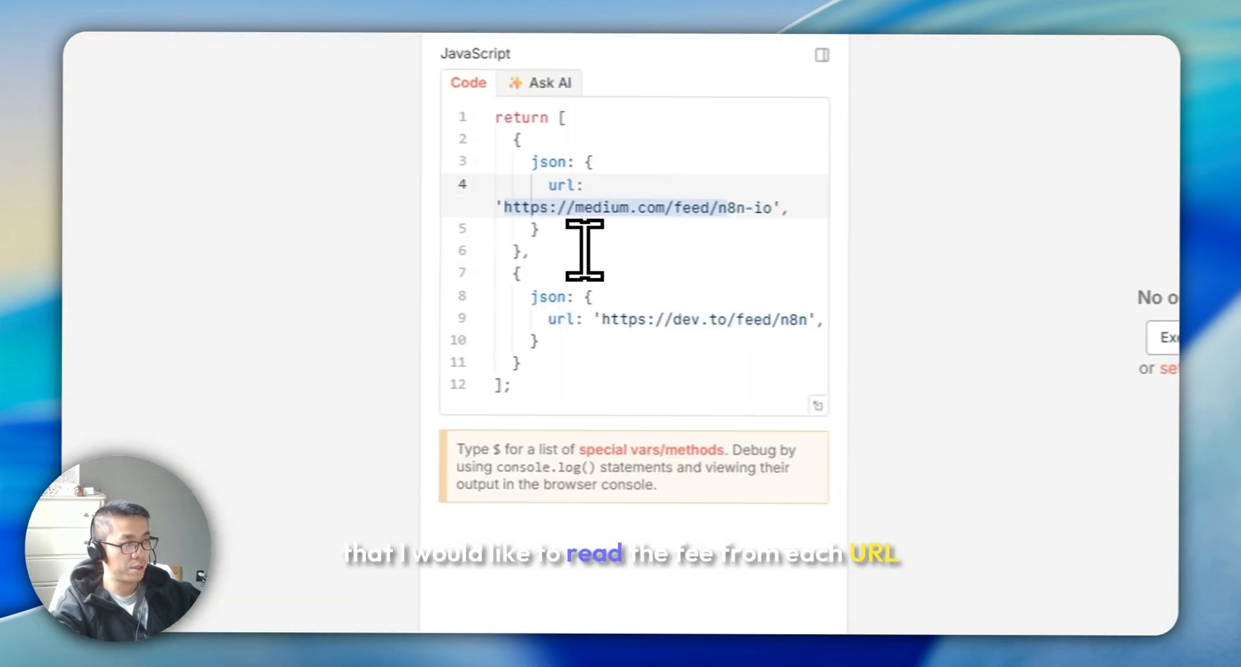
drag(547, 235, 794, 230)
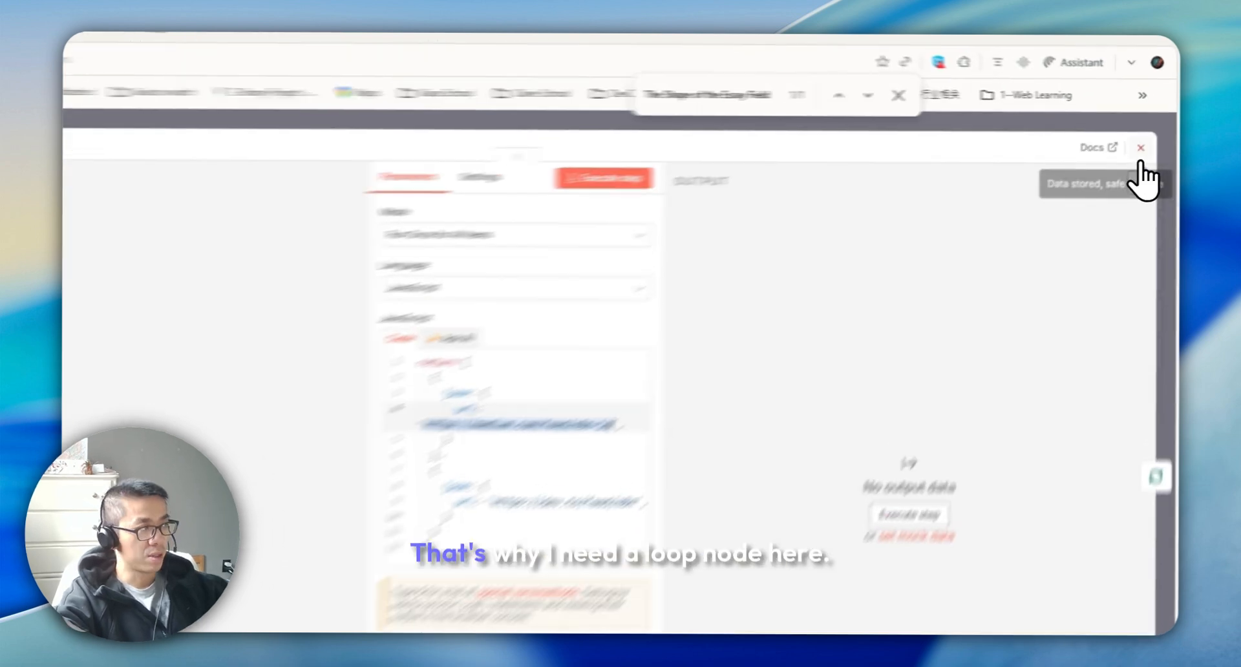
click(1152, 133)
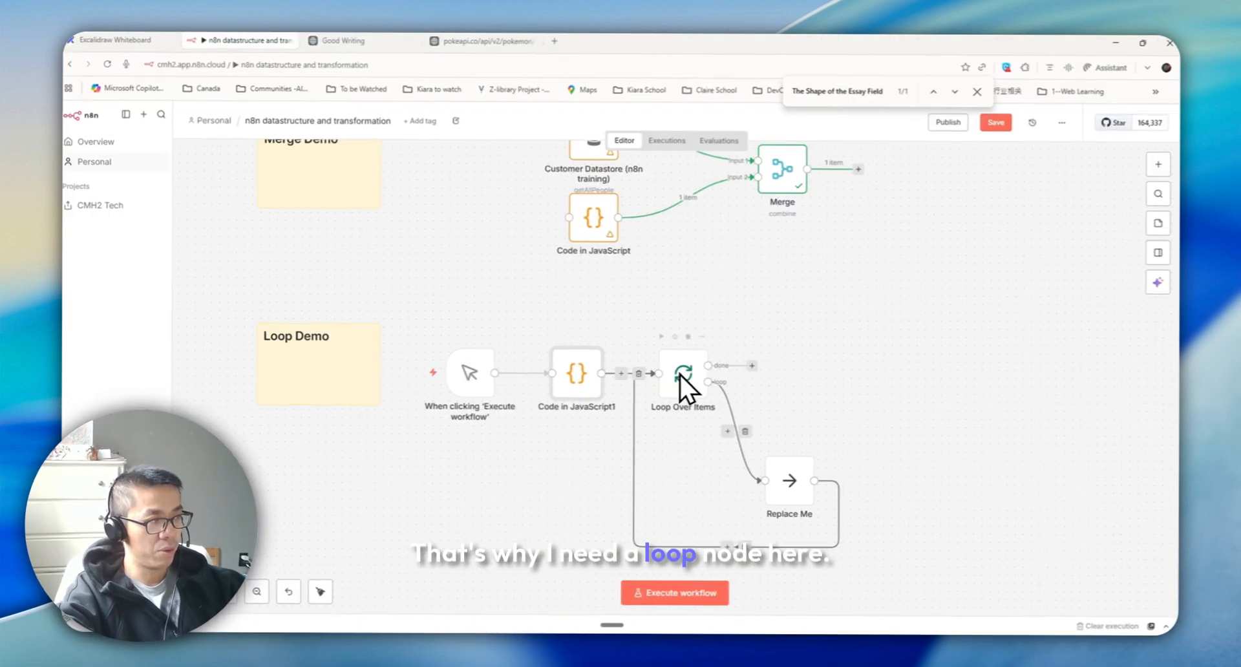
Inspect the Loop Over Items node's batch size setting
double_click(581, 374)
key(Escape)
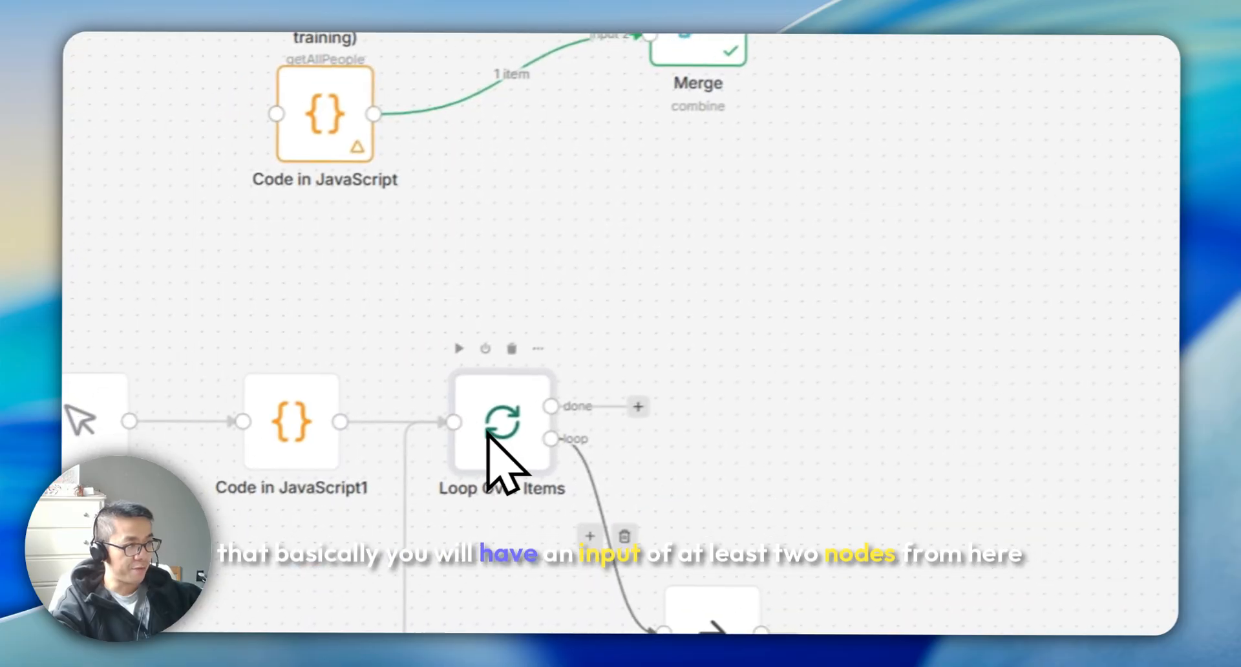
double_click(491, 430)
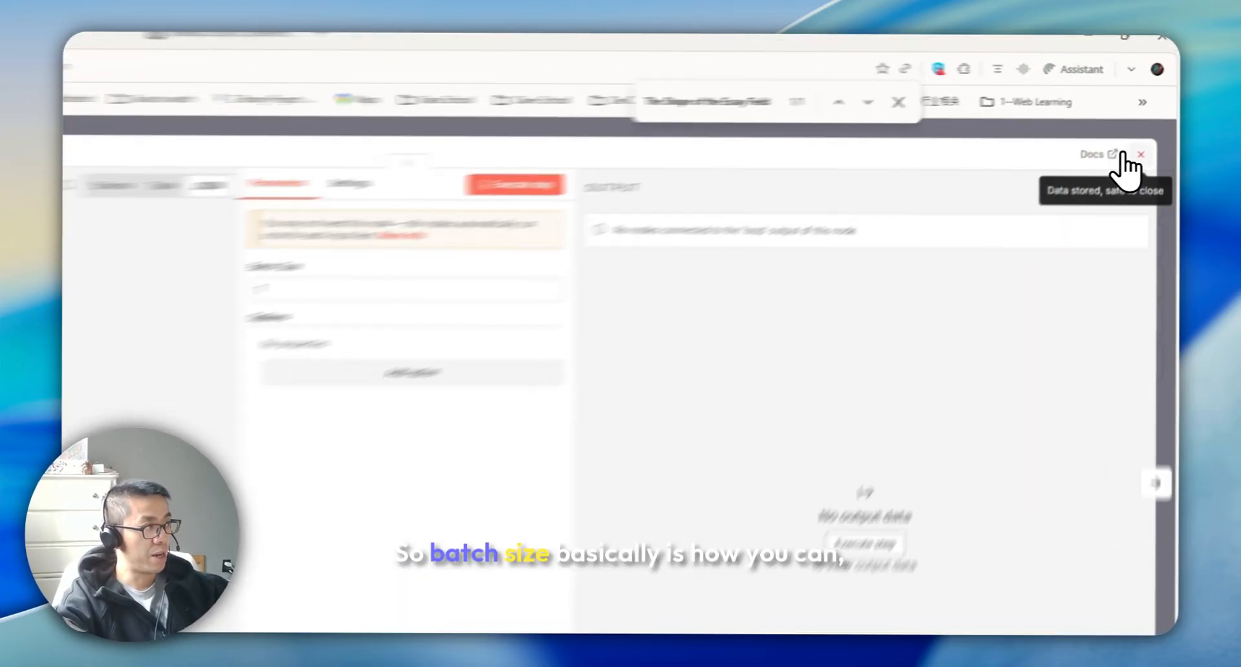
click(1151, 132)
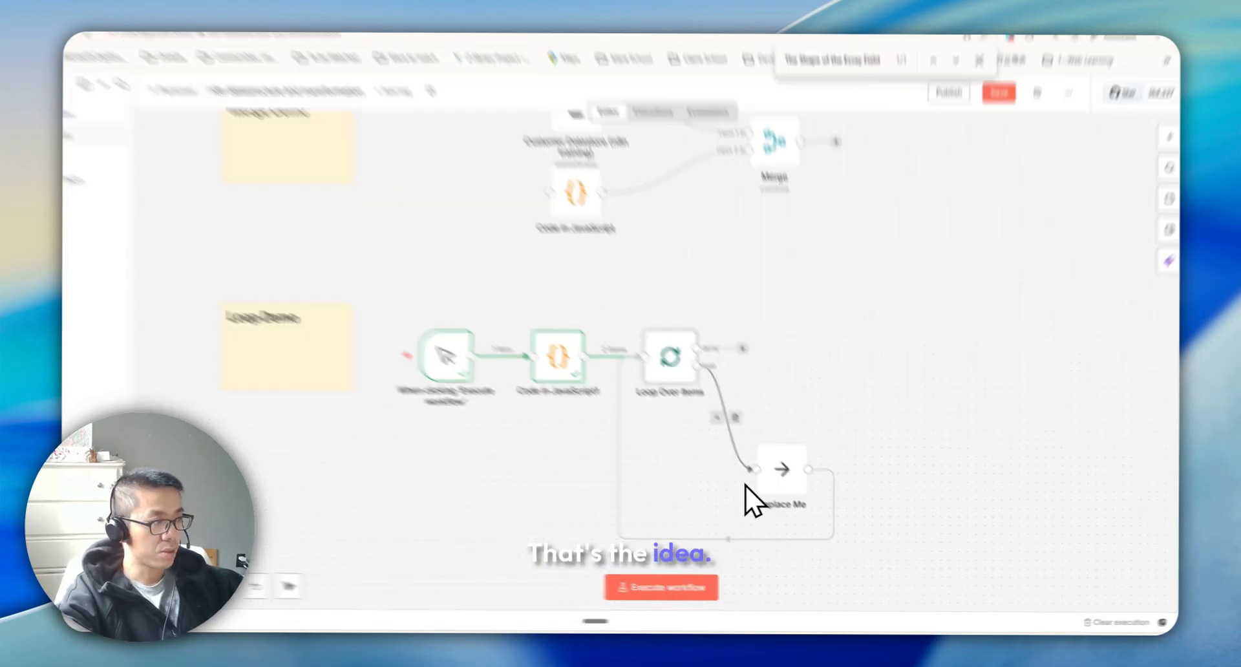
Replace the Replace Me placeholder inside the loop with an RSS Read node connected back to Loop Over Items
key(ctrl+z)
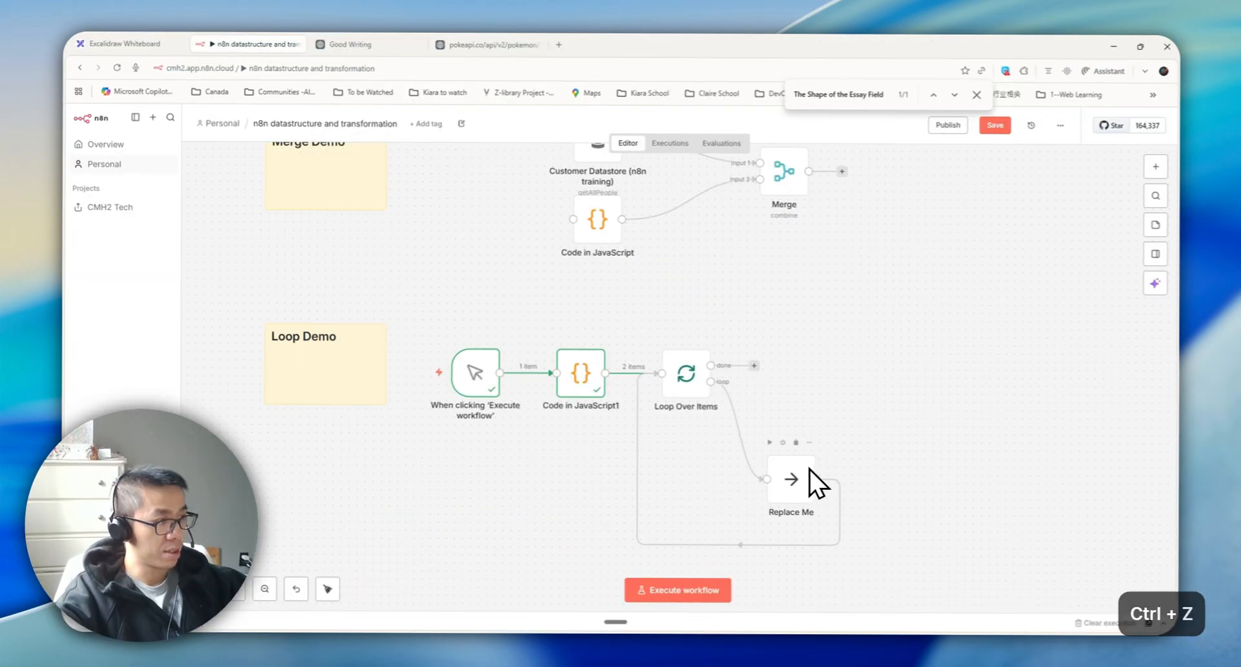
click(1156, 166)
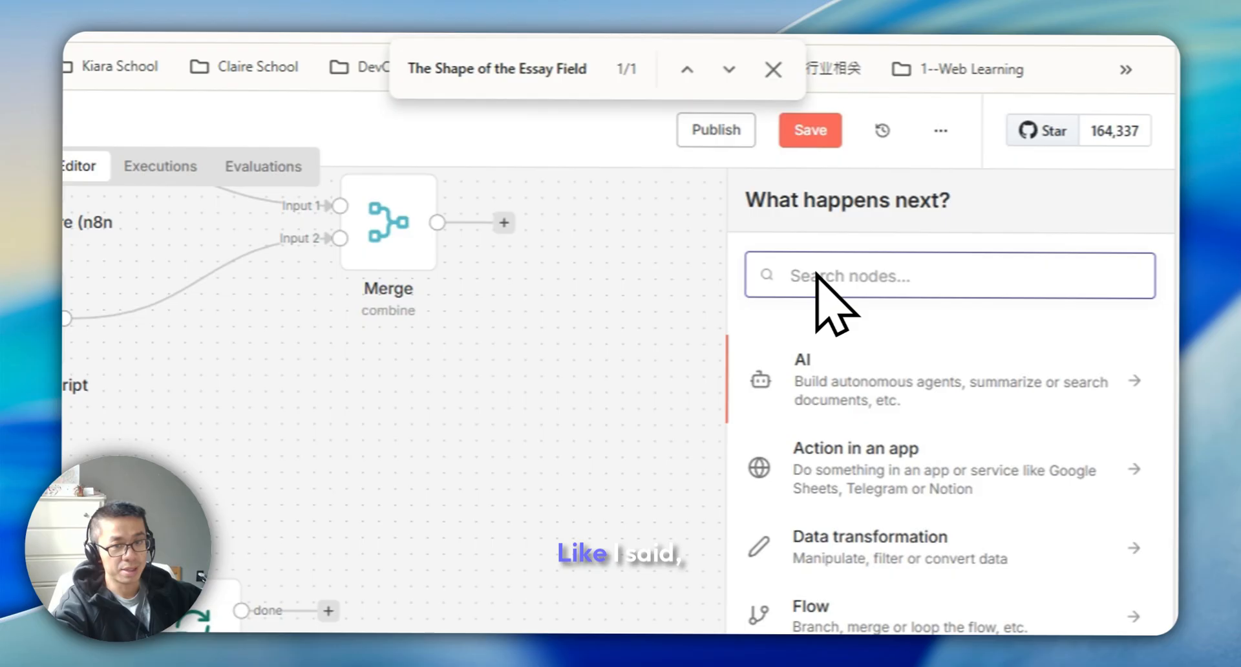
text(rss)
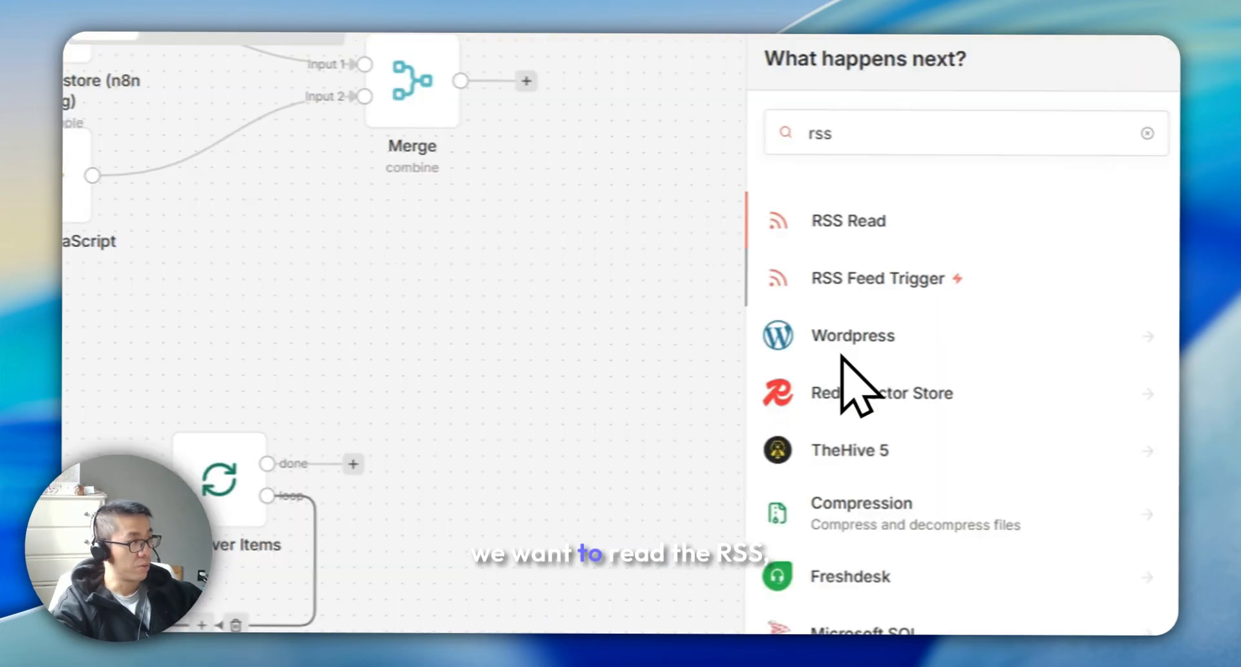
click(844, 422)
key(Escape)
key(Delete)
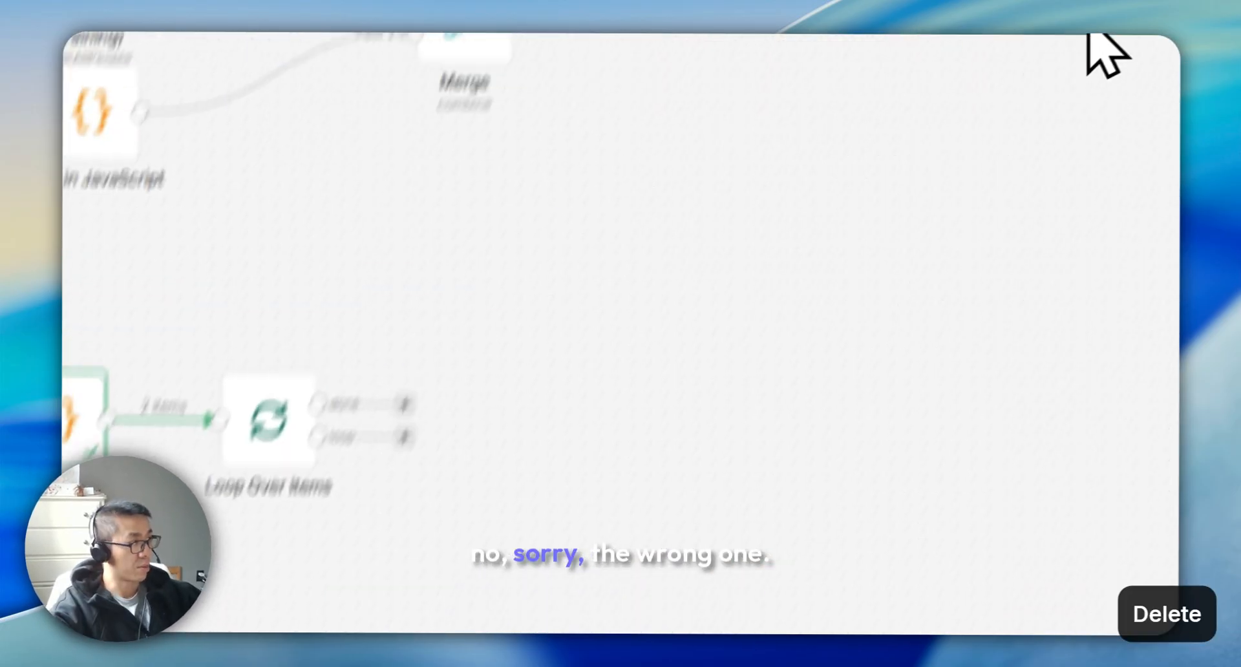
click(1145, 259)
text(rss)
click(854, 424)
key(Escape)
drag(430, 283, 585, 377)
drag(678, 377, 337, 266)
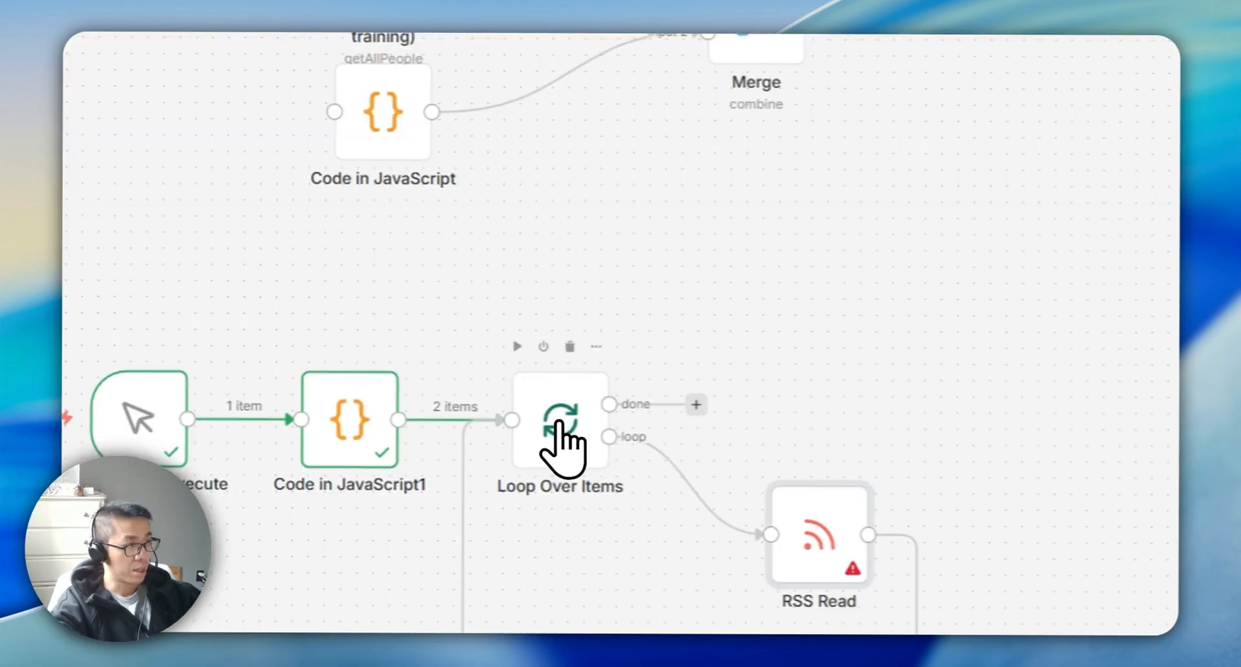
Try to execute the Loop Over Items step on its own
double_click(561, 435)
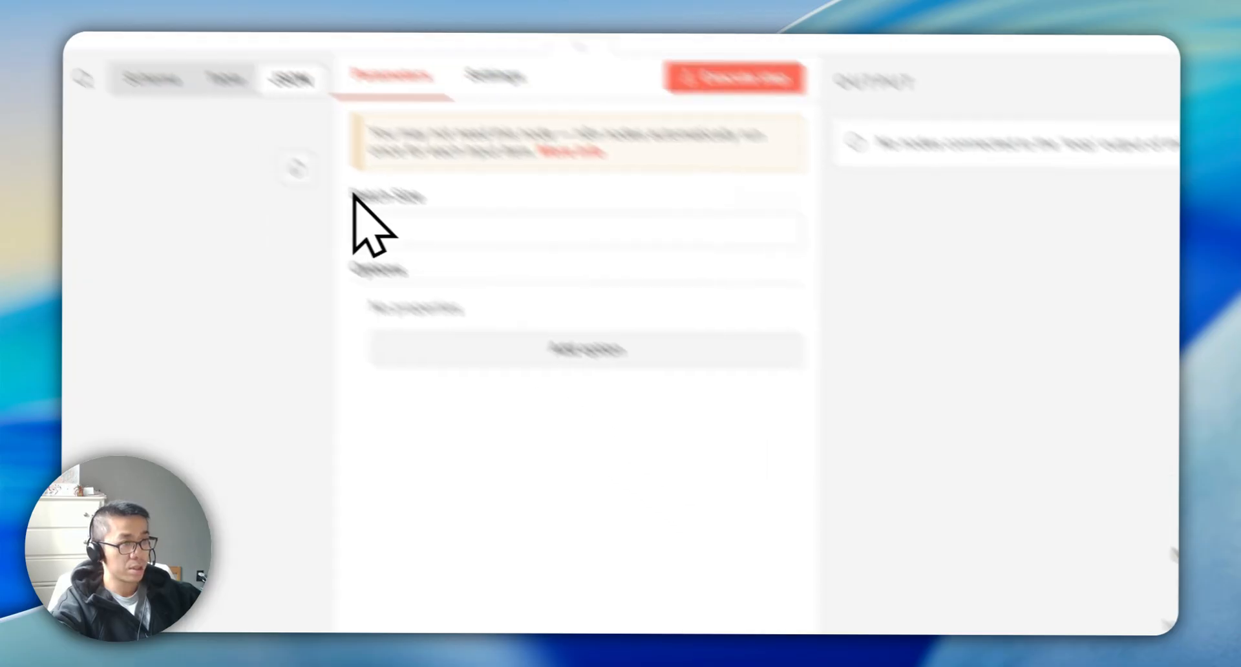
click(887, 223)
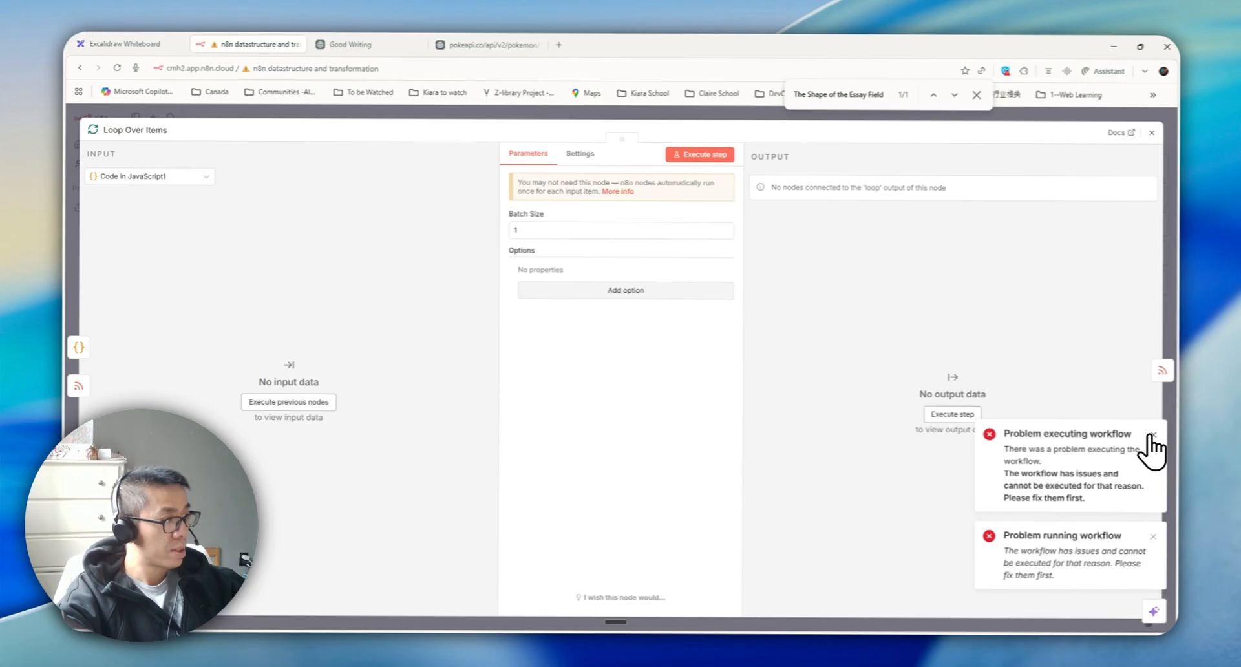
click(1154, 435)
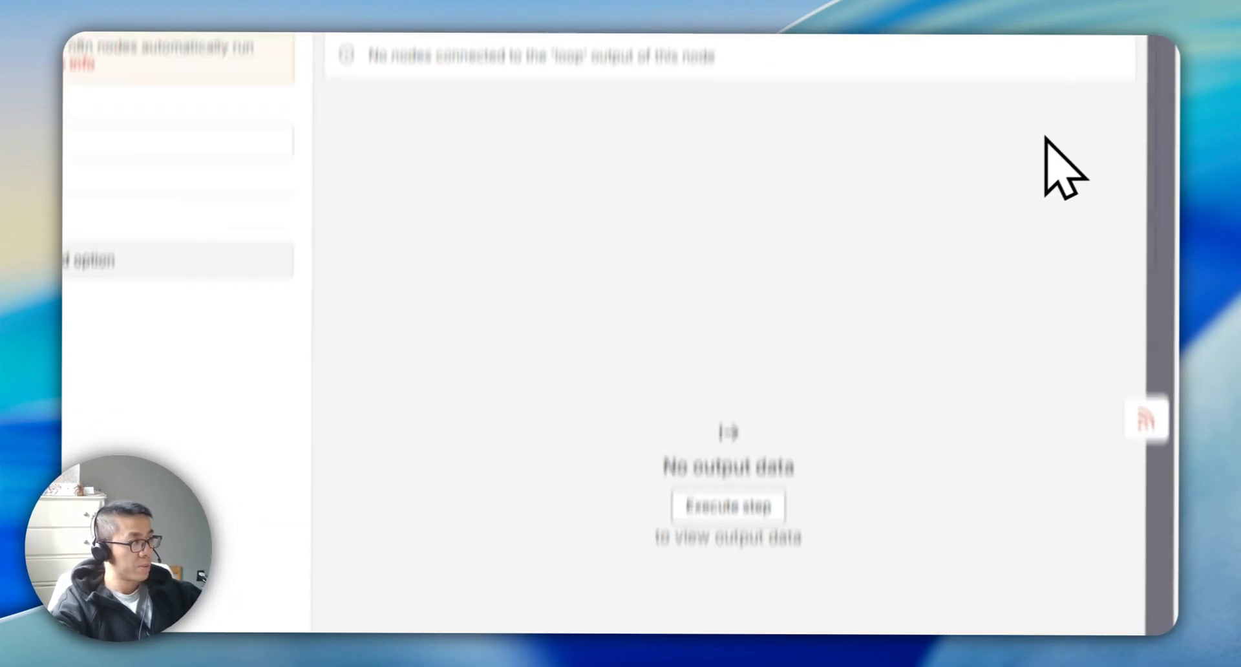
click(1152, 133)
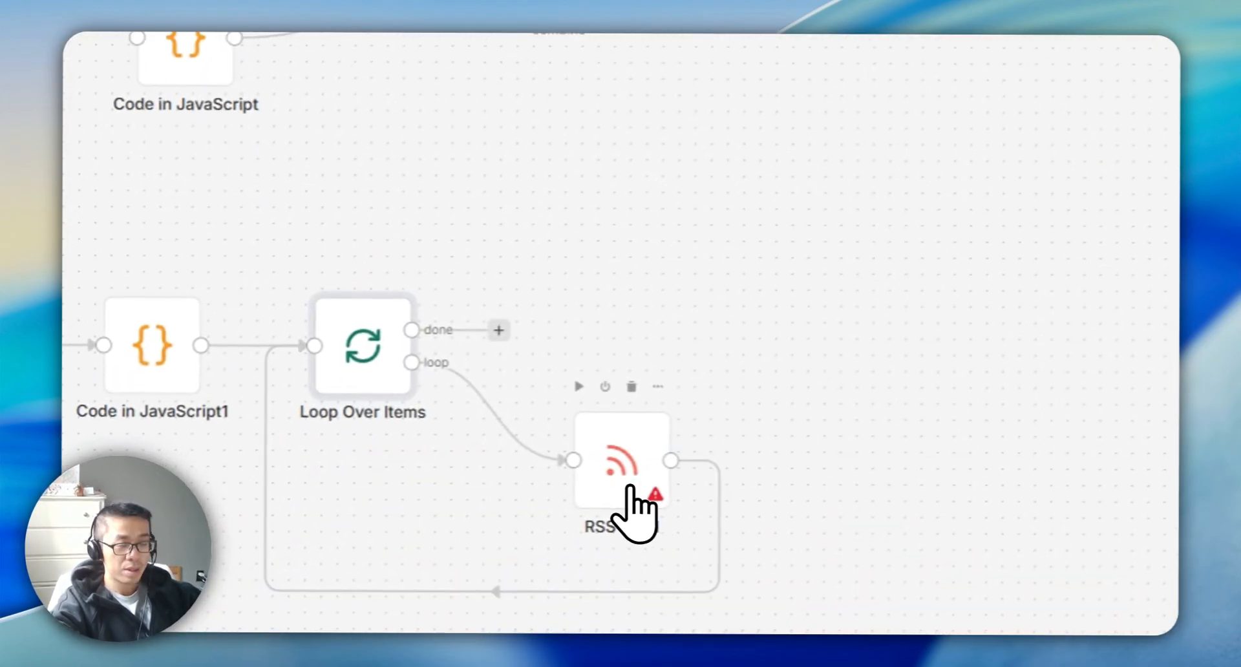
In the RSS Read node, run the previous nodes and map the incoming url field into the URL parameter
double_click(556, 622)
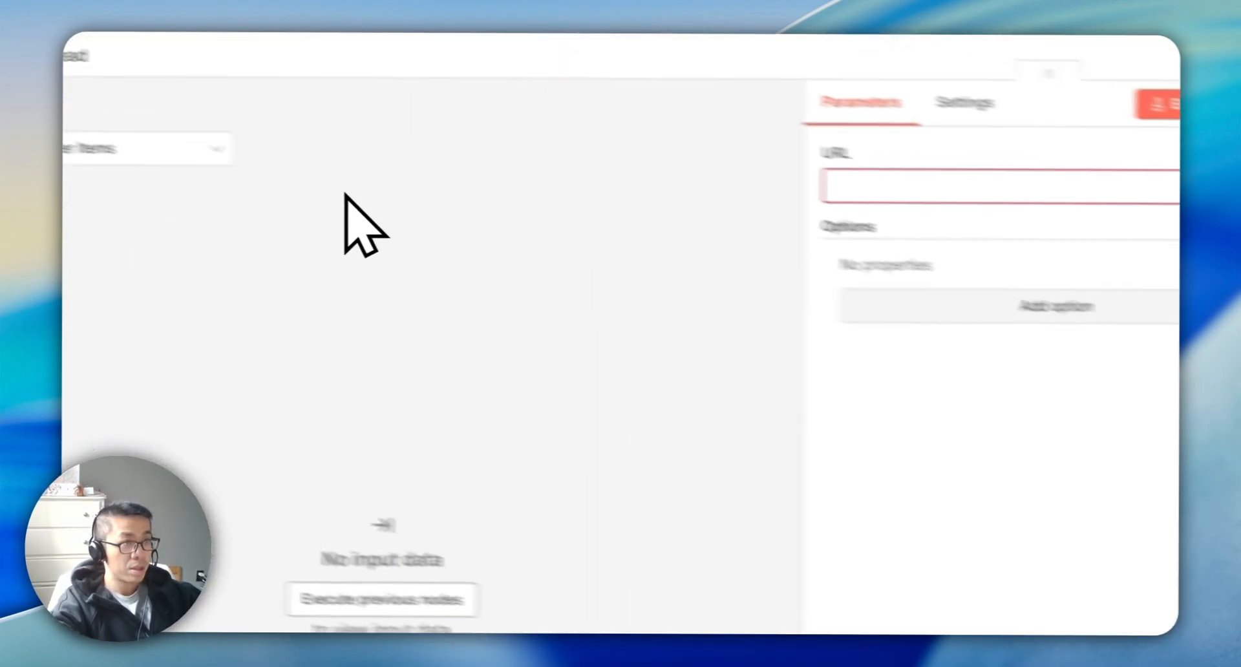
click(181, 156)
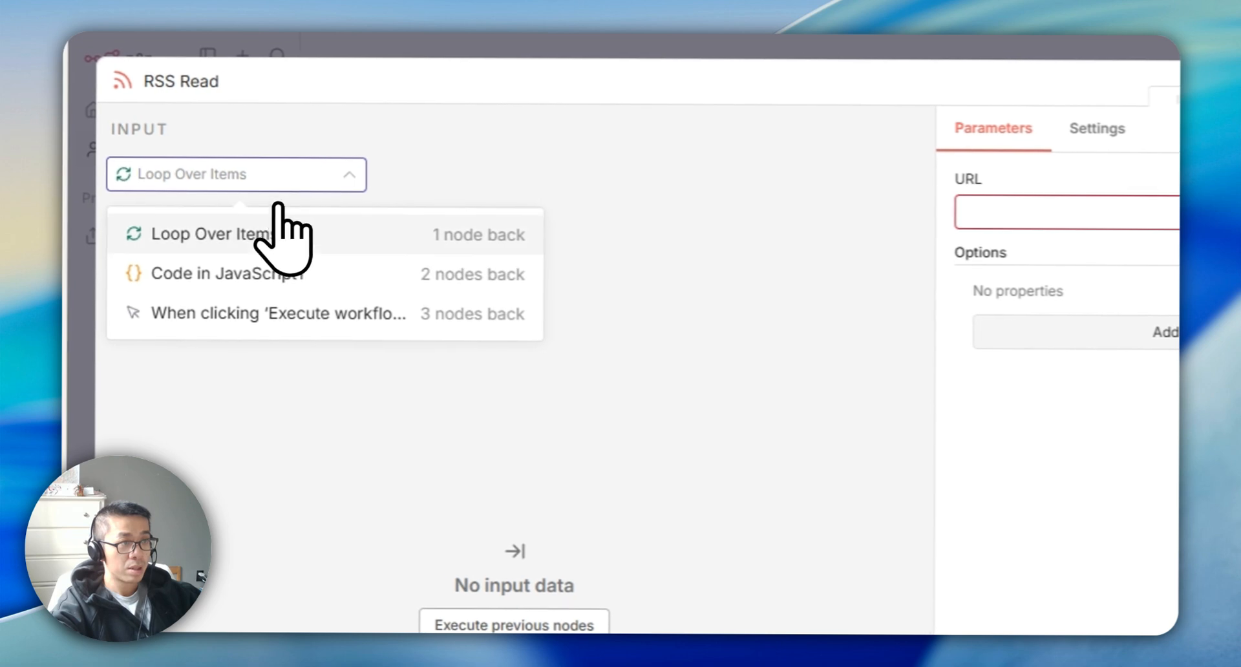
click(185, 203)
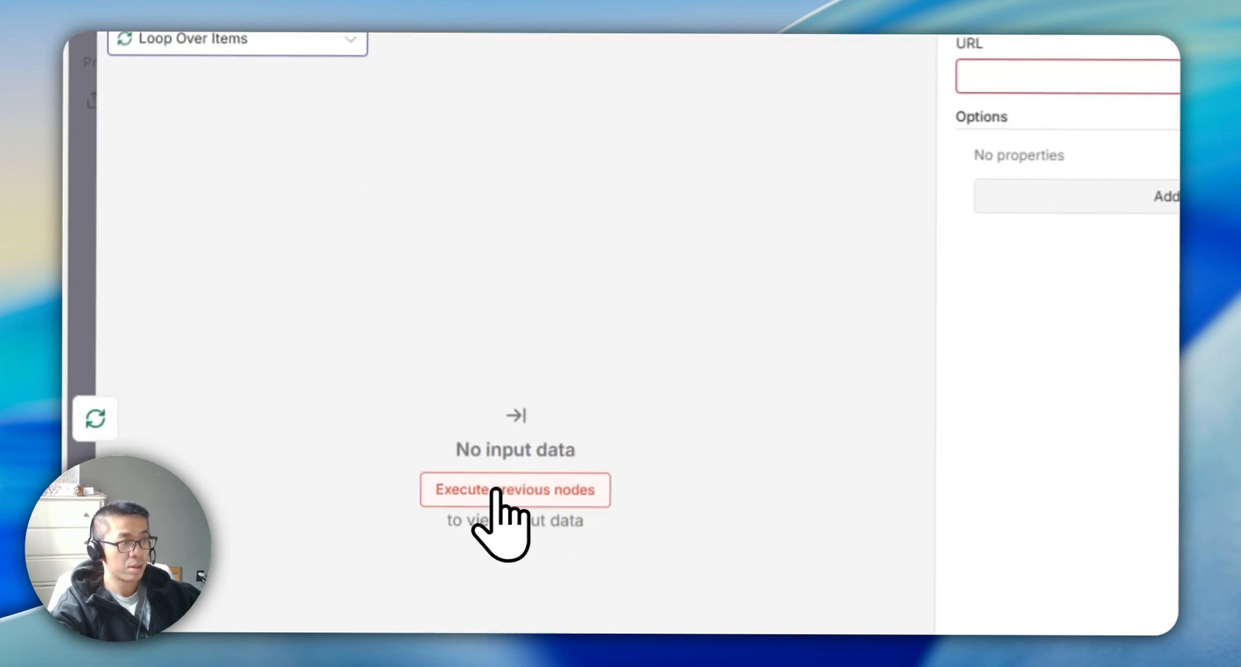
click(500, 626)
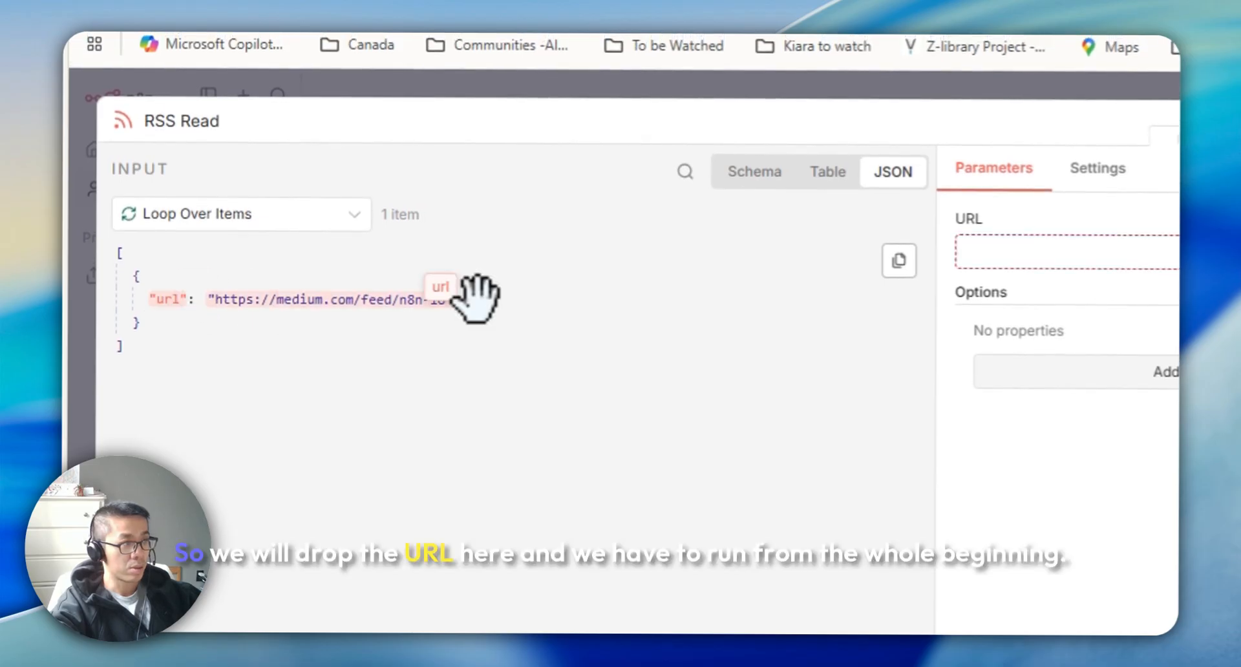
drag(475, 297, 1022, 255)
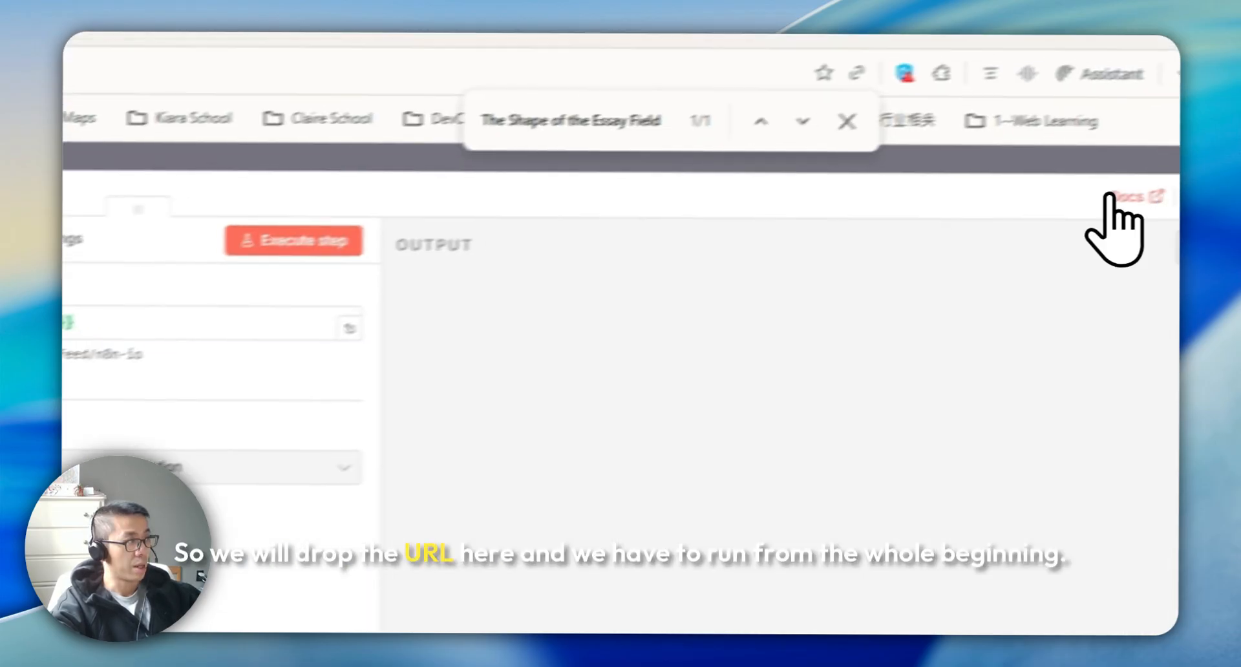
click(1191, 197)
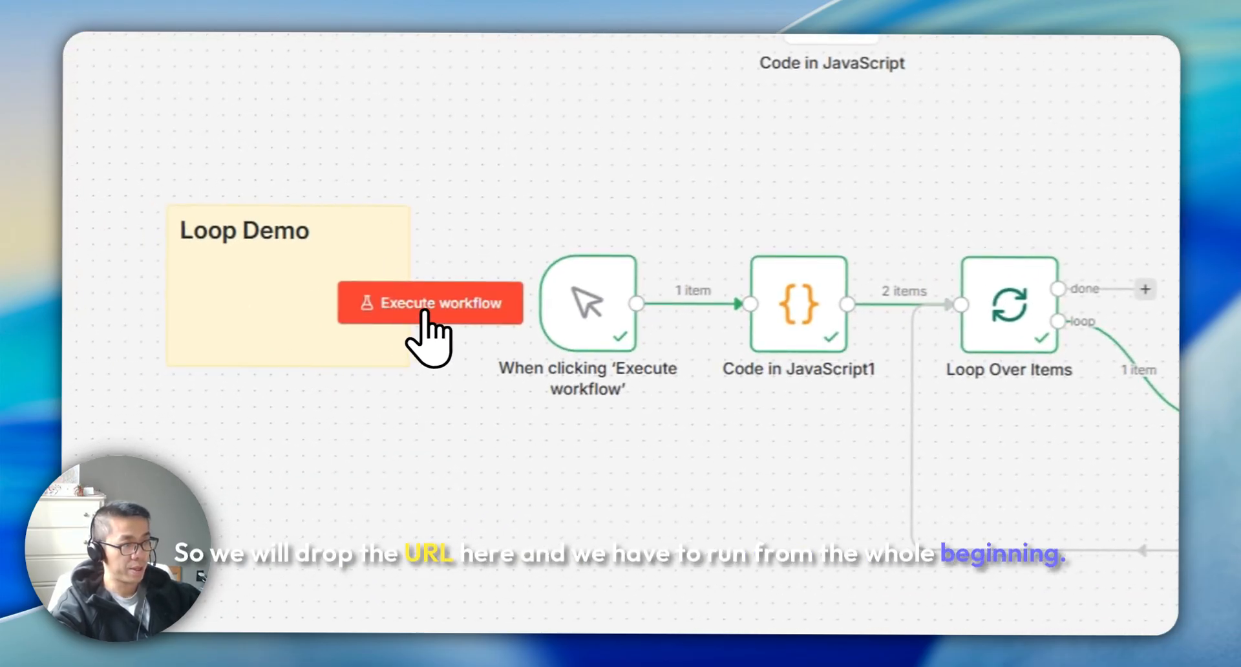
Execute the whole workflow and review the Loop Over Items done branch output
click(427, 303)
double_click(687, 367)
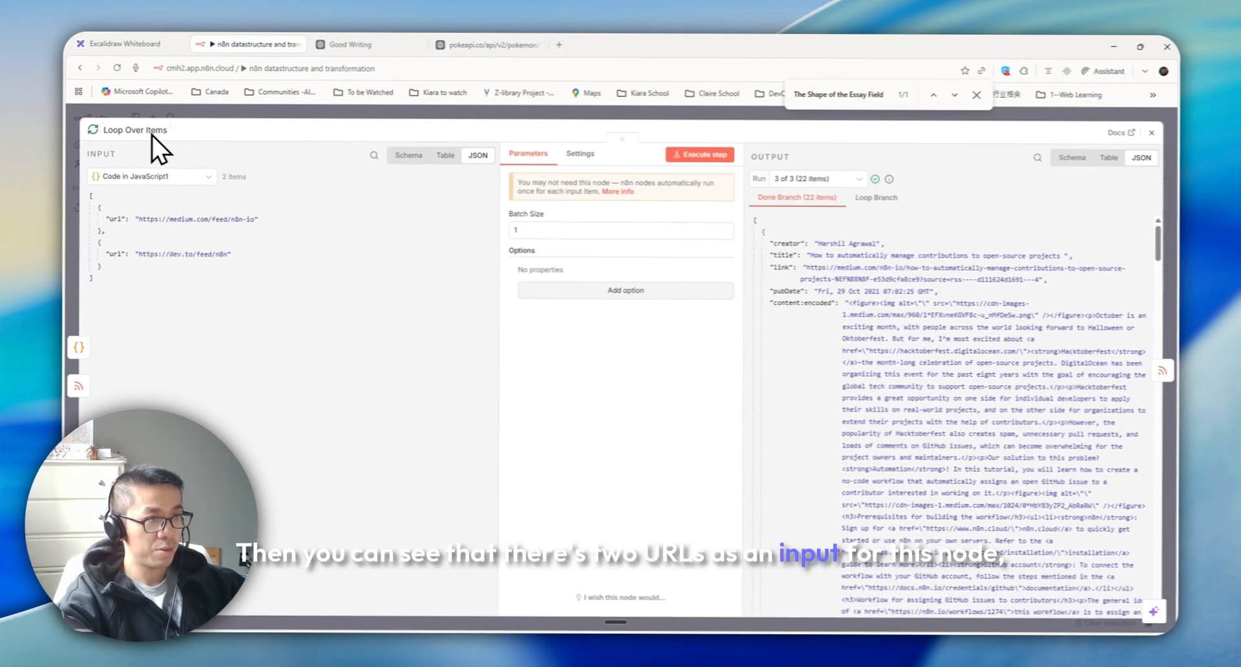
click(818, 179)
click(804, 249)
scroll(938, 336, down, 5)
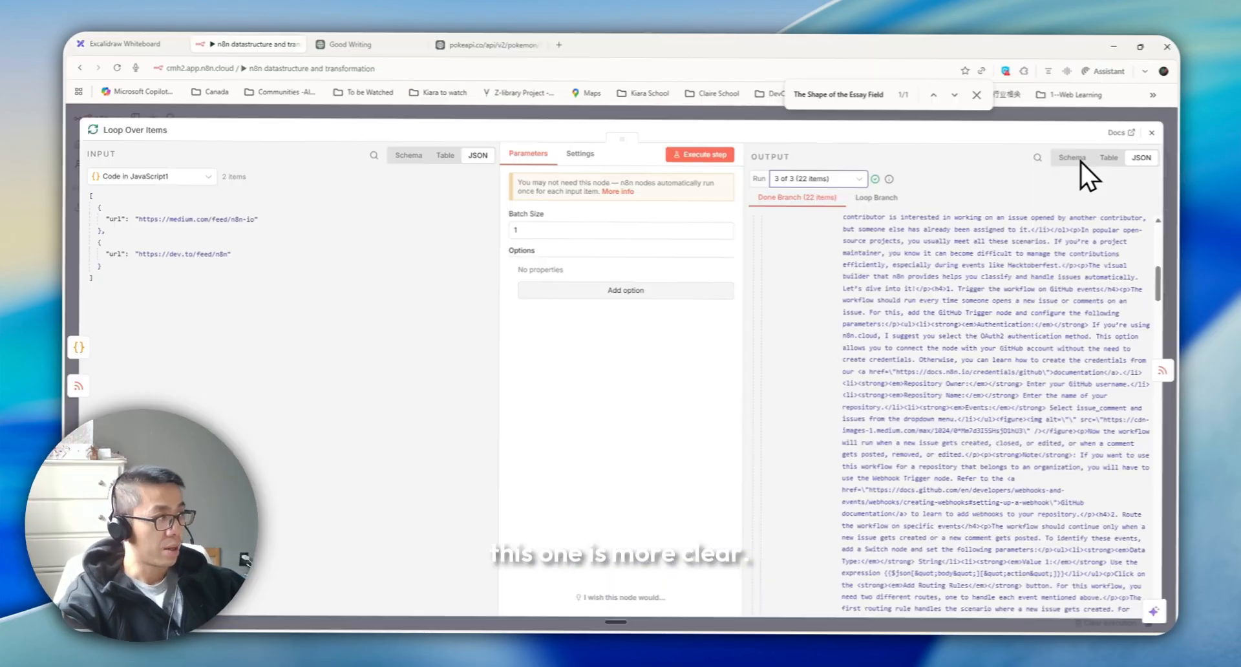
click(1152, 133)
Examine the RSS Read node's input and output for each of its two runs
double_click(659, 478)
click(507, 311)
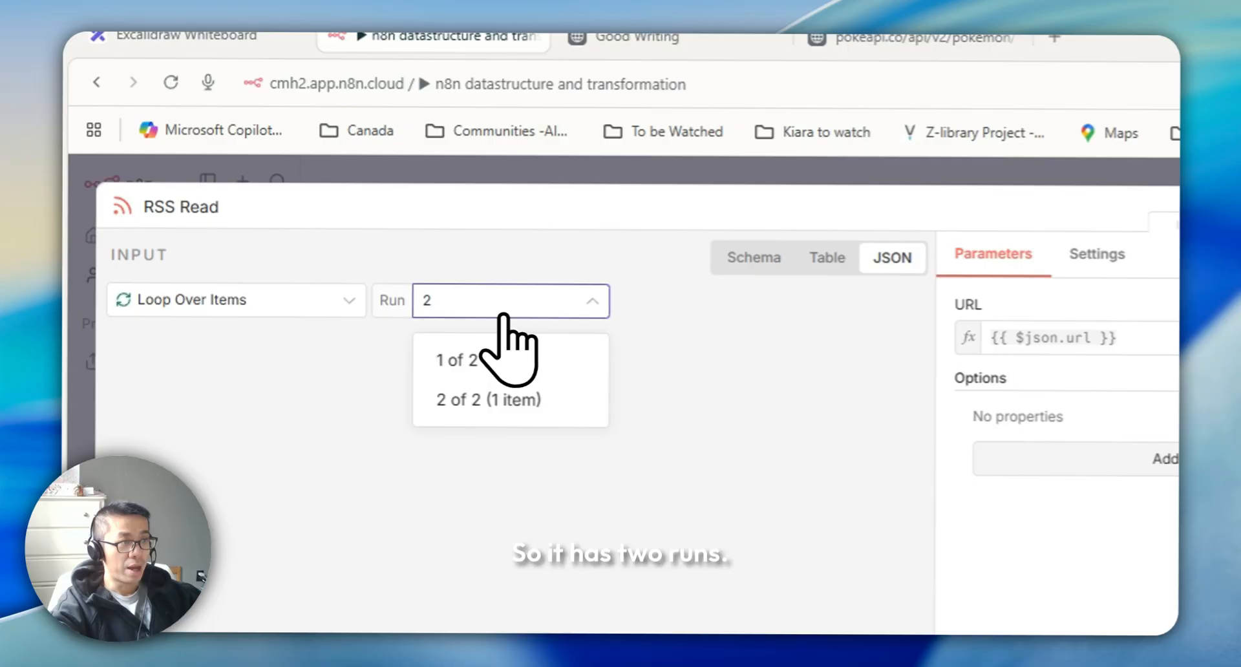
click(457, 363)
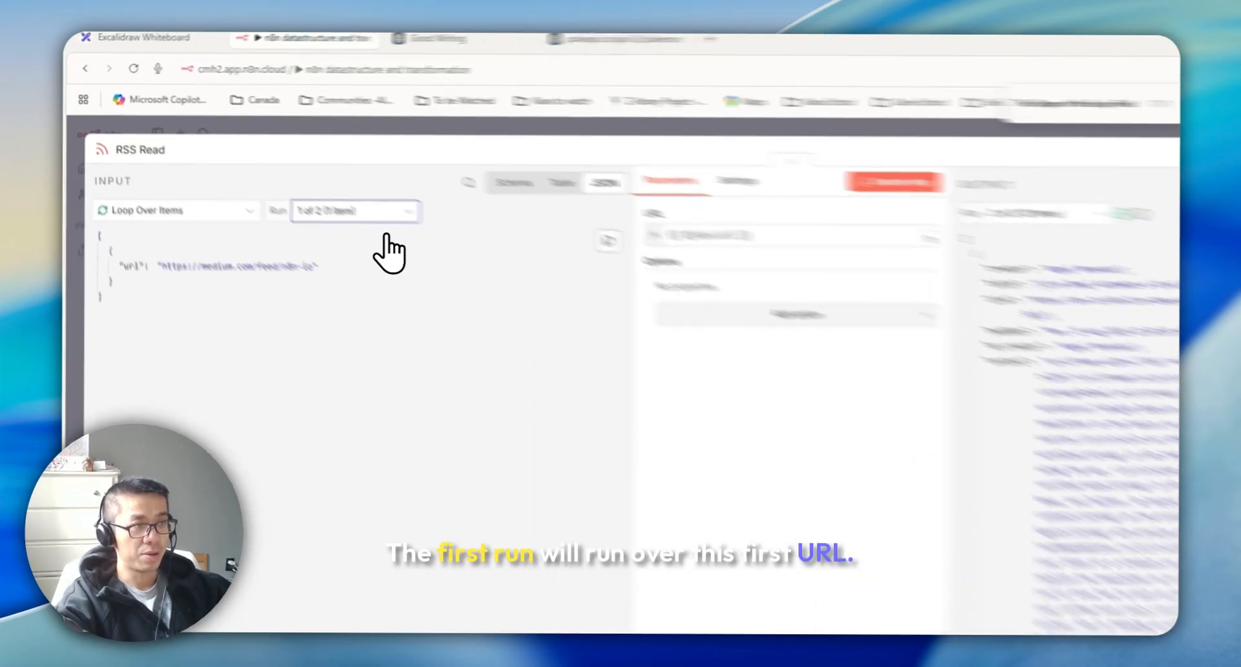
click(298, 177)
click(253, 226)
click(608, 224)
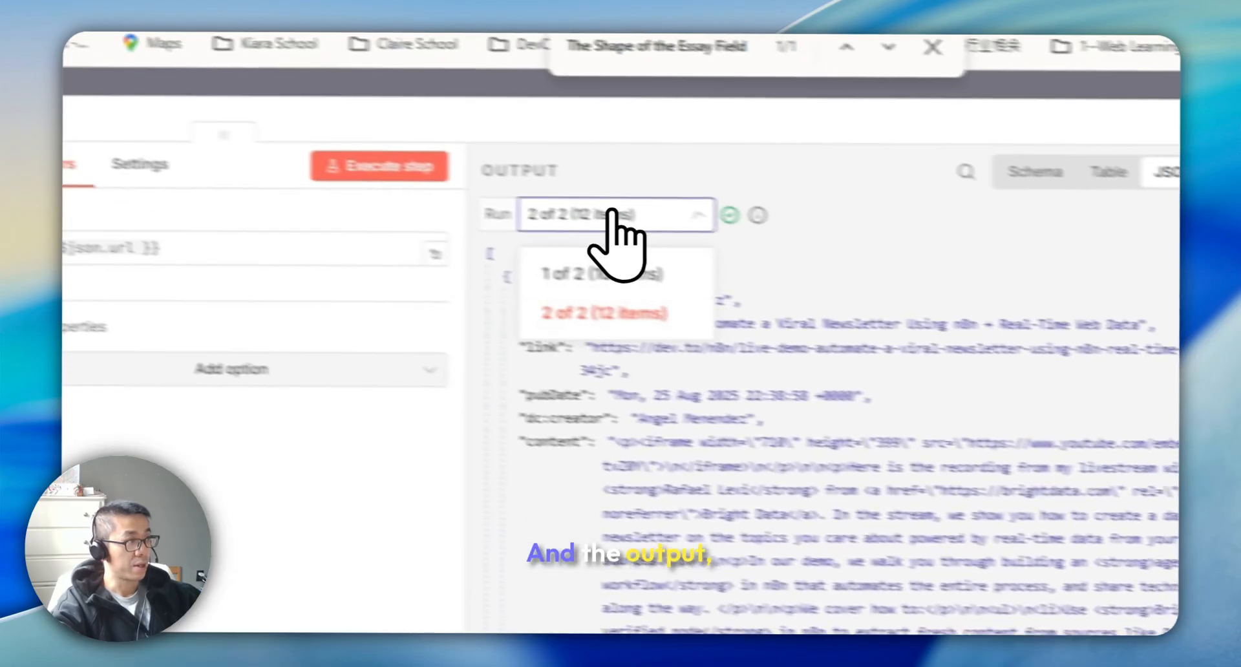
click(526, 262)
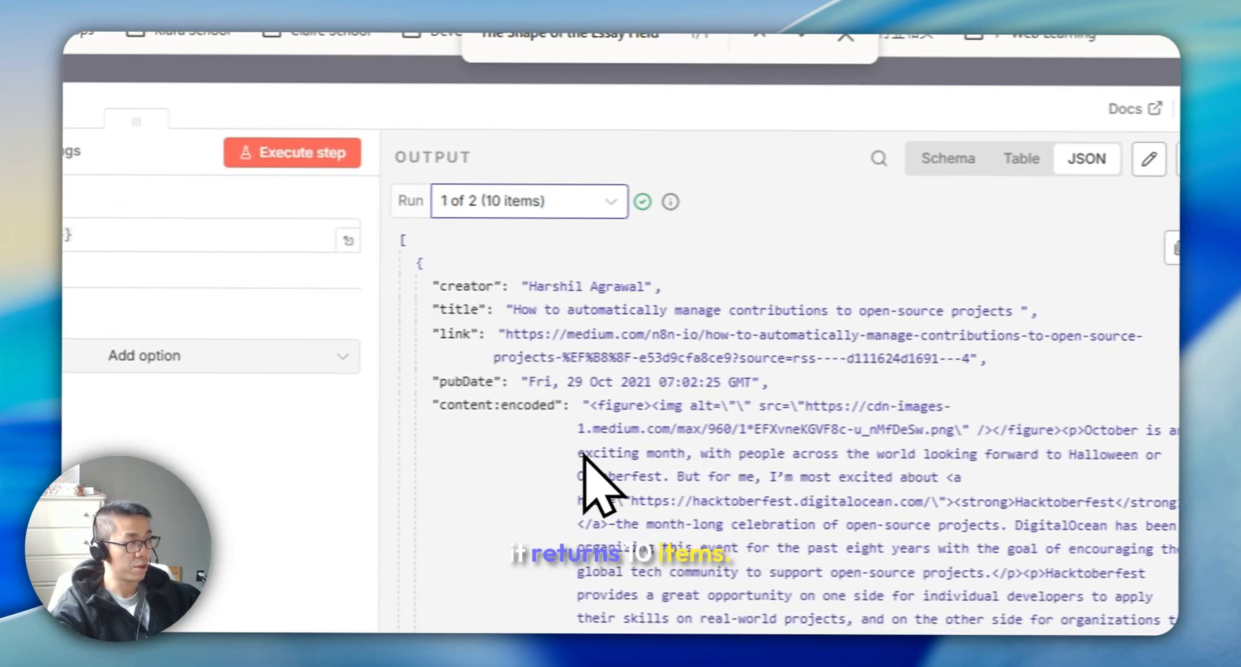
scroll(621, 453, down, 5)
click(582, 201)
click(501, 301)
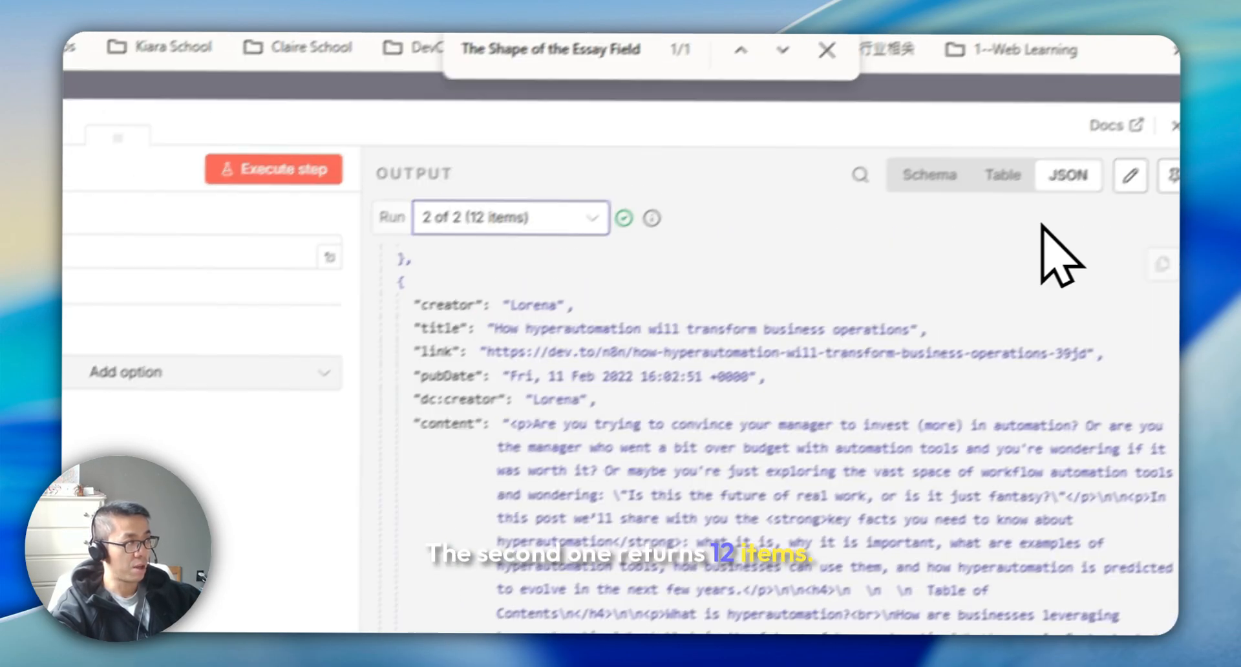
click(1195, 109)
double_click(507, 499)
key(Escape)
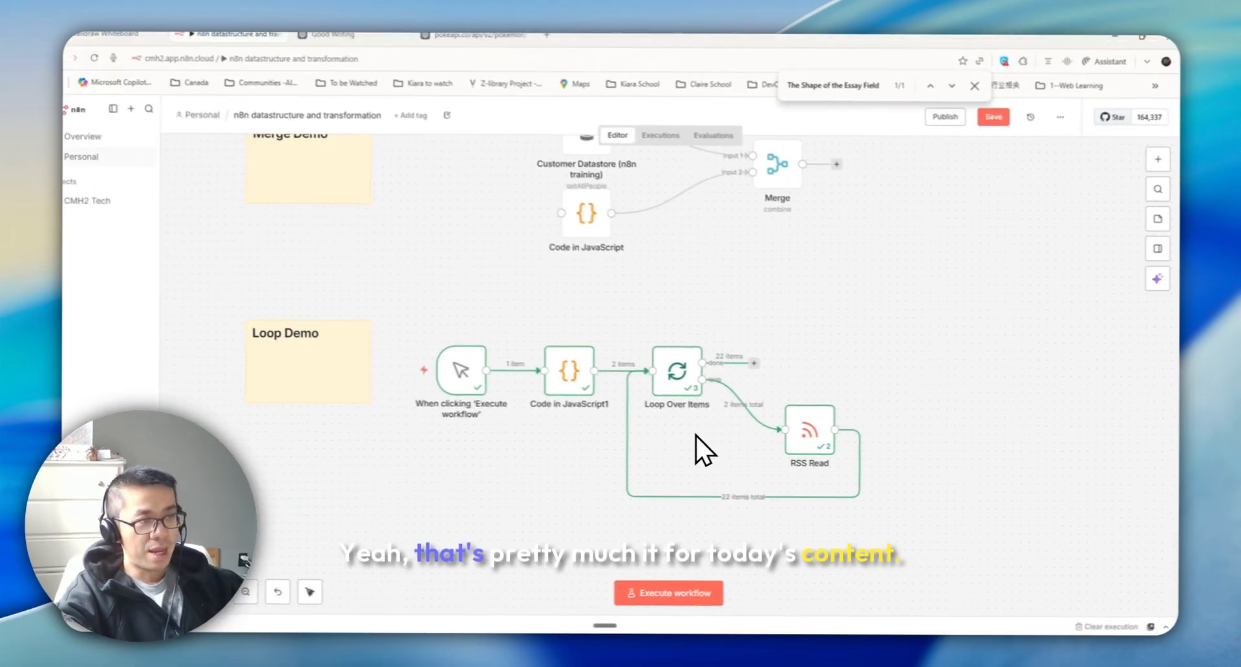
scroll(444, 258, up, 4)
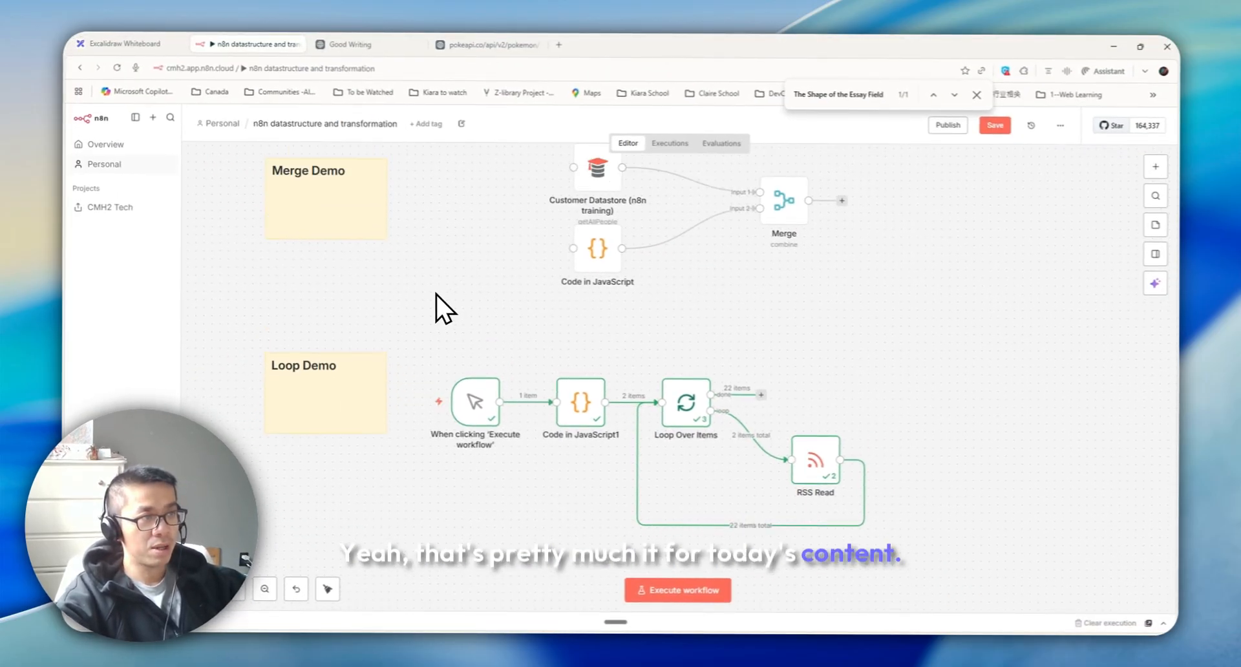
scroll(432, 286, up, 6)
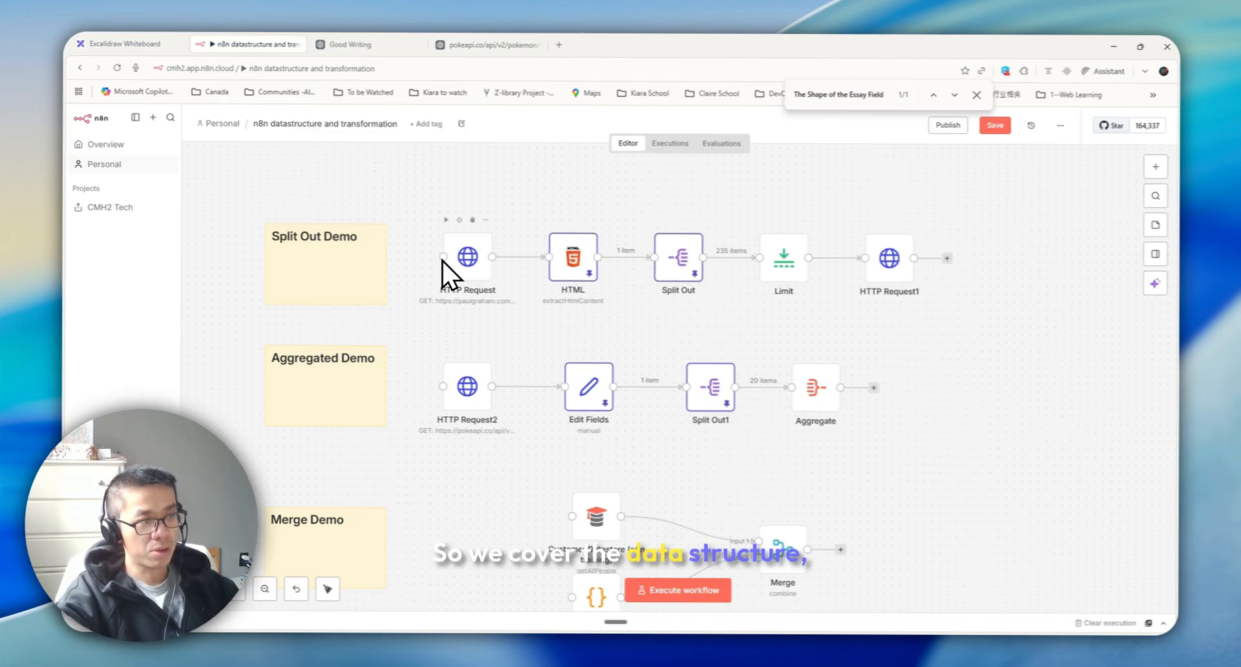